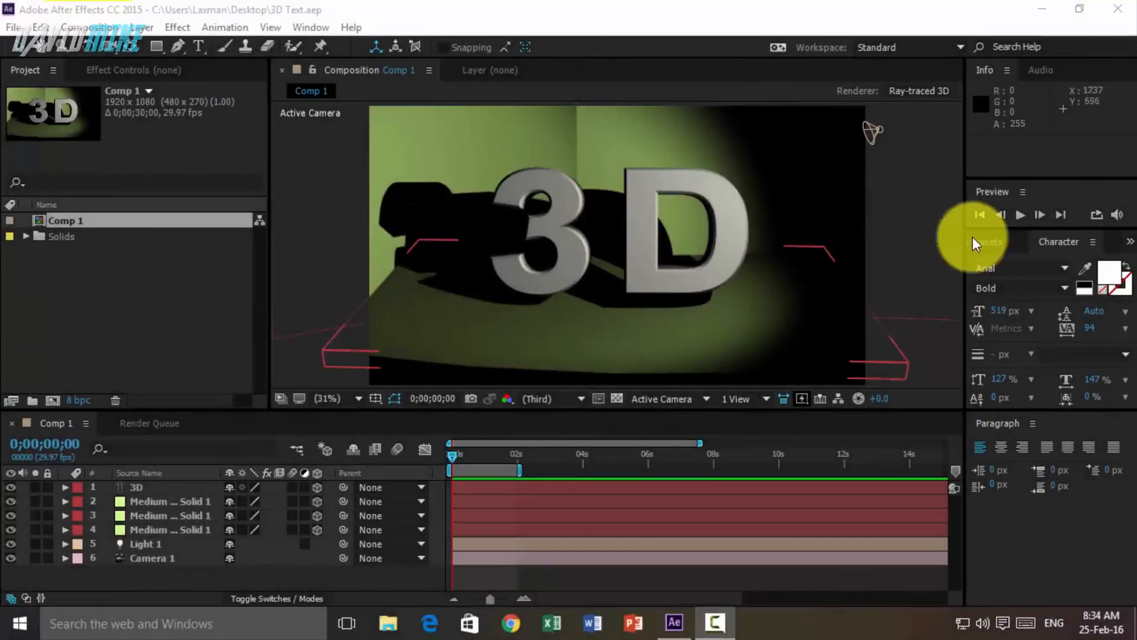
- Preview the finished 3D text animation and return the playhead to the start of the composition
left_click(1014, 217)
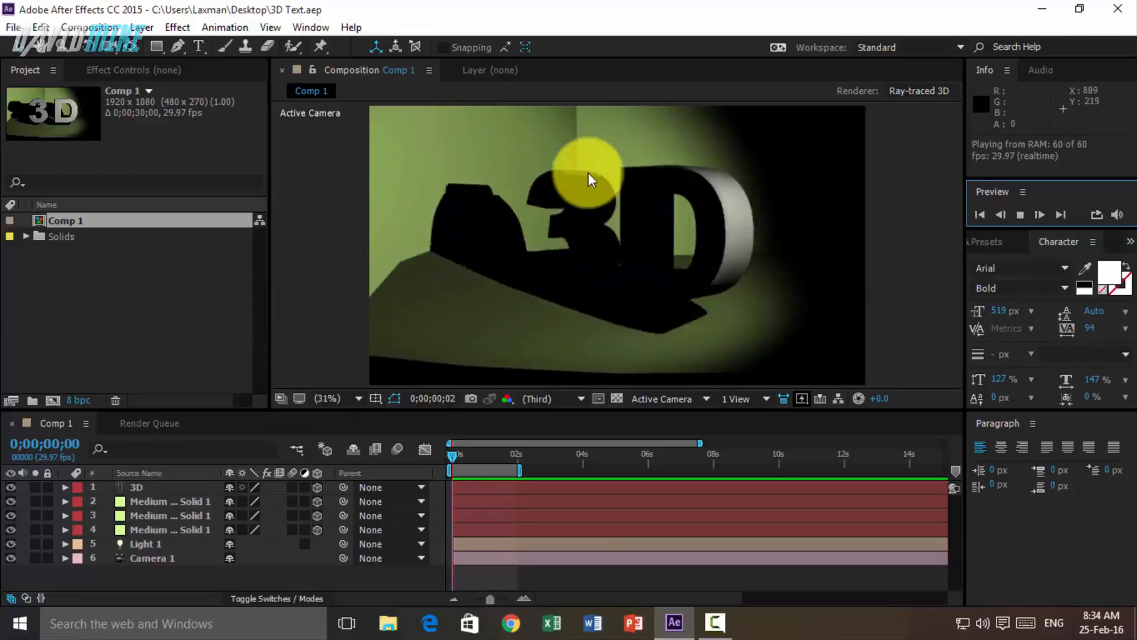
left_click(1018, 214)
left_click(461, 457)
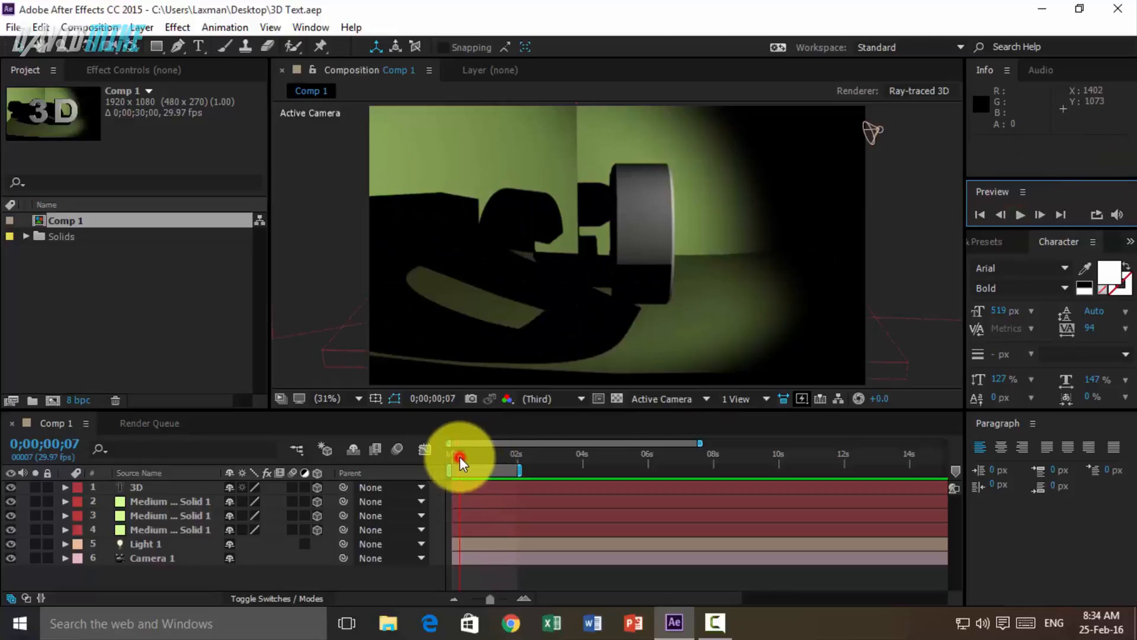
left_click_drag(459, 456, 449, 456)
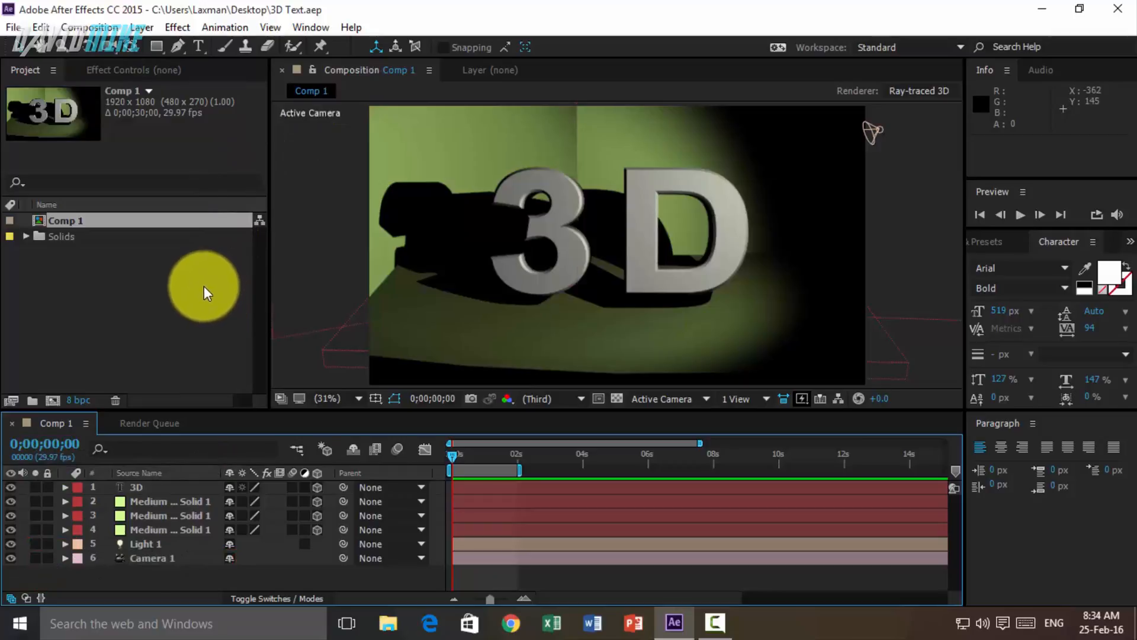
- Create a new empty project
left_click(13, 27)
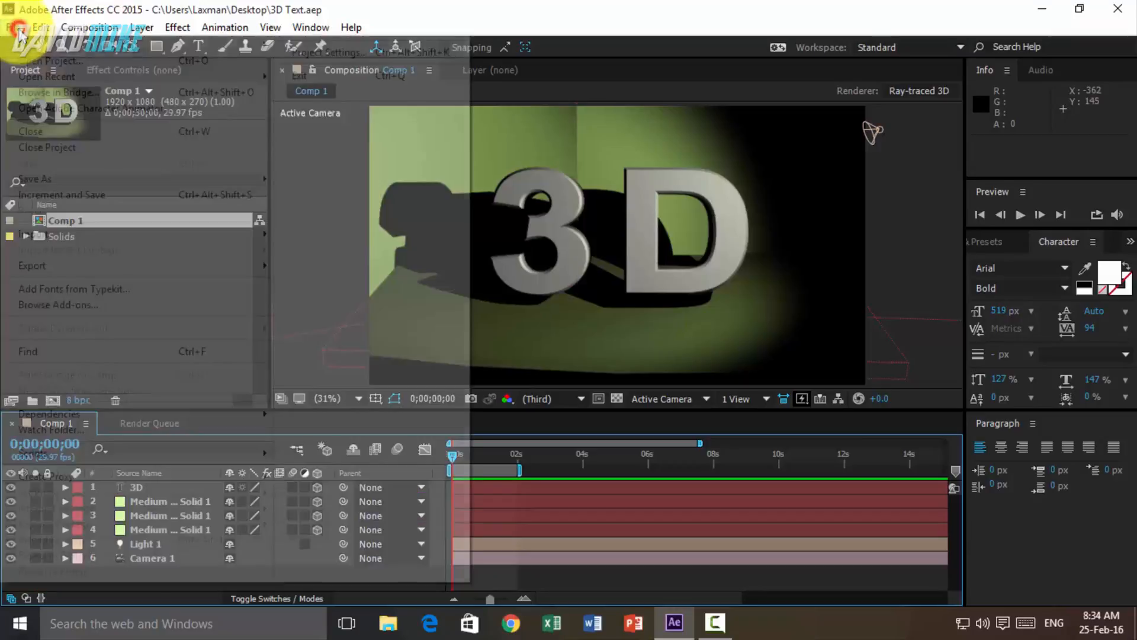
mouse_move(36, 45)
left_click(343, 45)
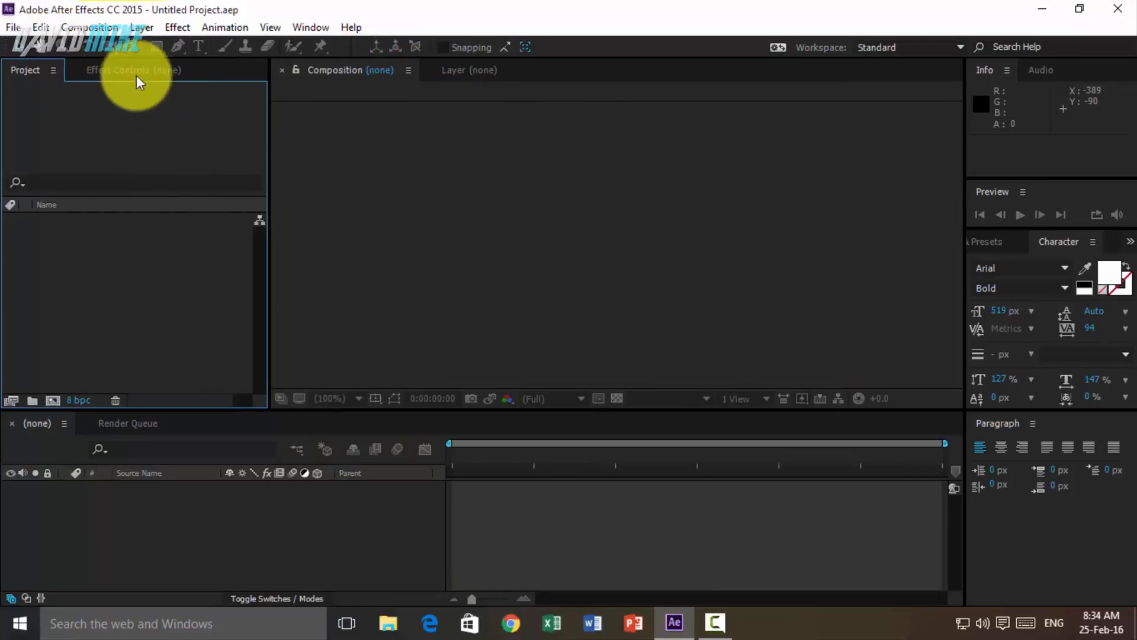
- Create a 1920 x 1080 composition at 29.97 fps, 30 seconds long, with a black background
left_click(89, 27)
left_click(116, 46)
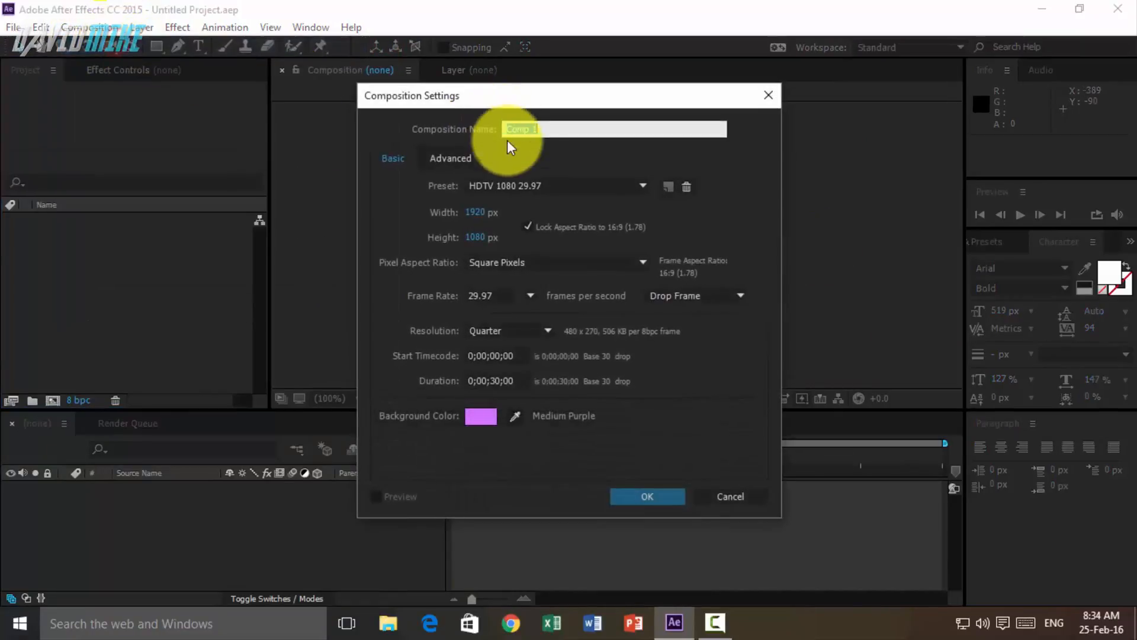
left_click(479, 418)
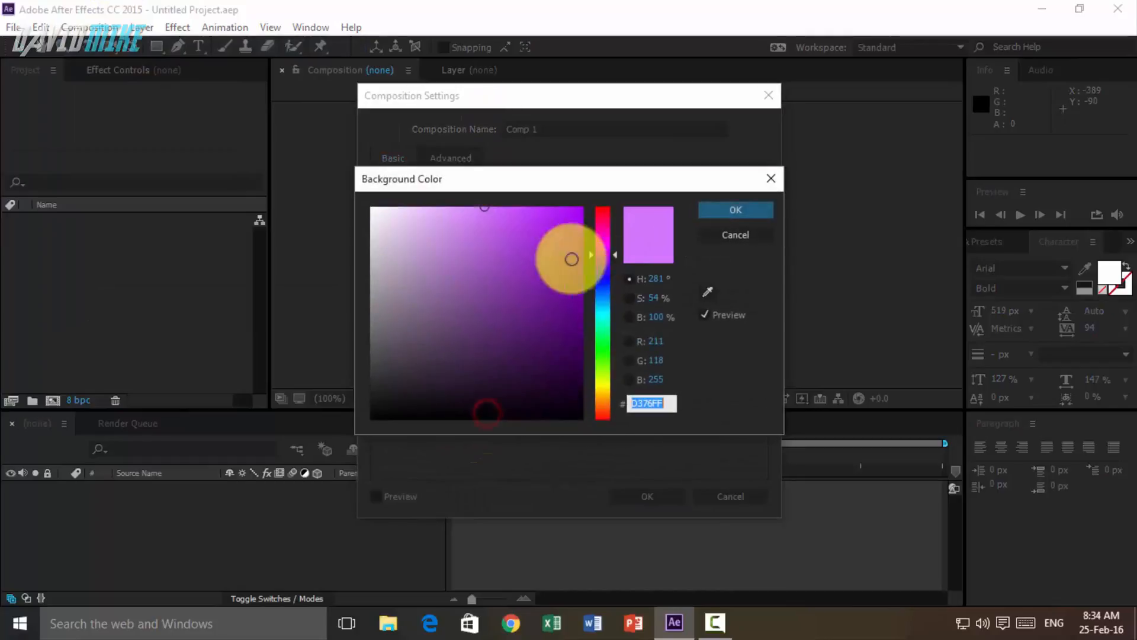
left_click_drag(568, 256, 292, 436)
left_click(744, 206)
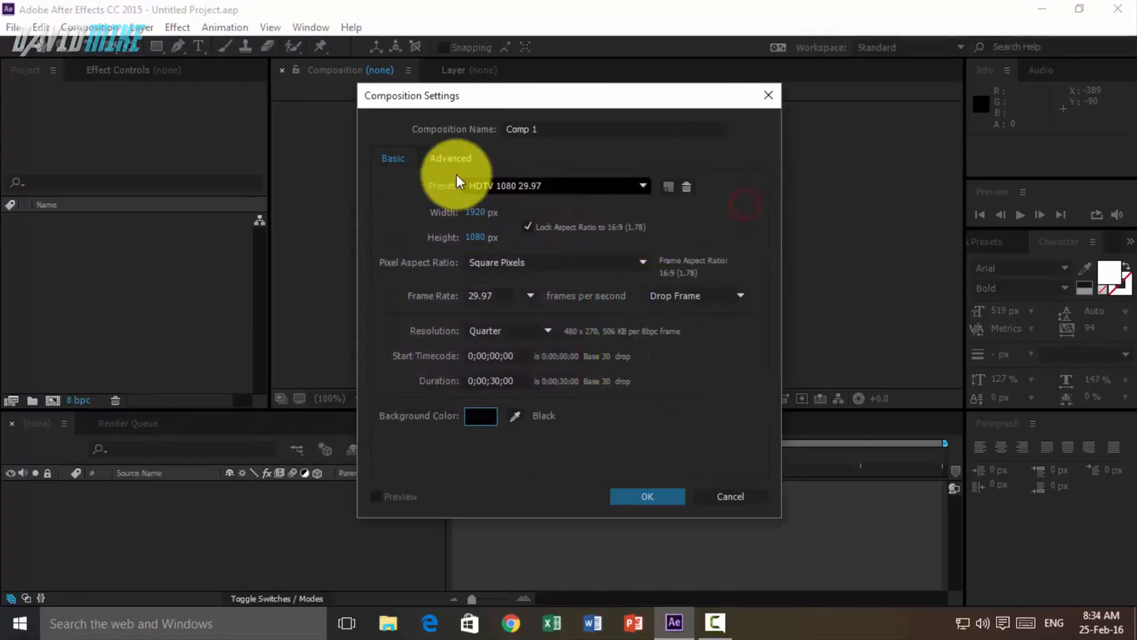
left_click(450, 164)
left_click(411, 164)
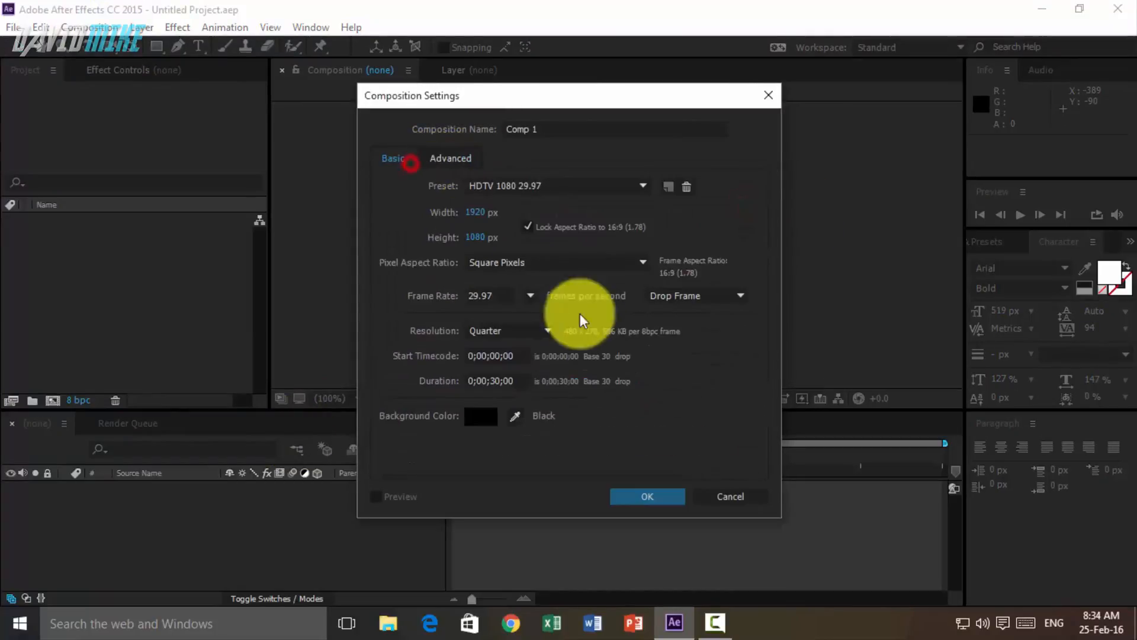
left_click(638, 499)
left_click(881, 512)
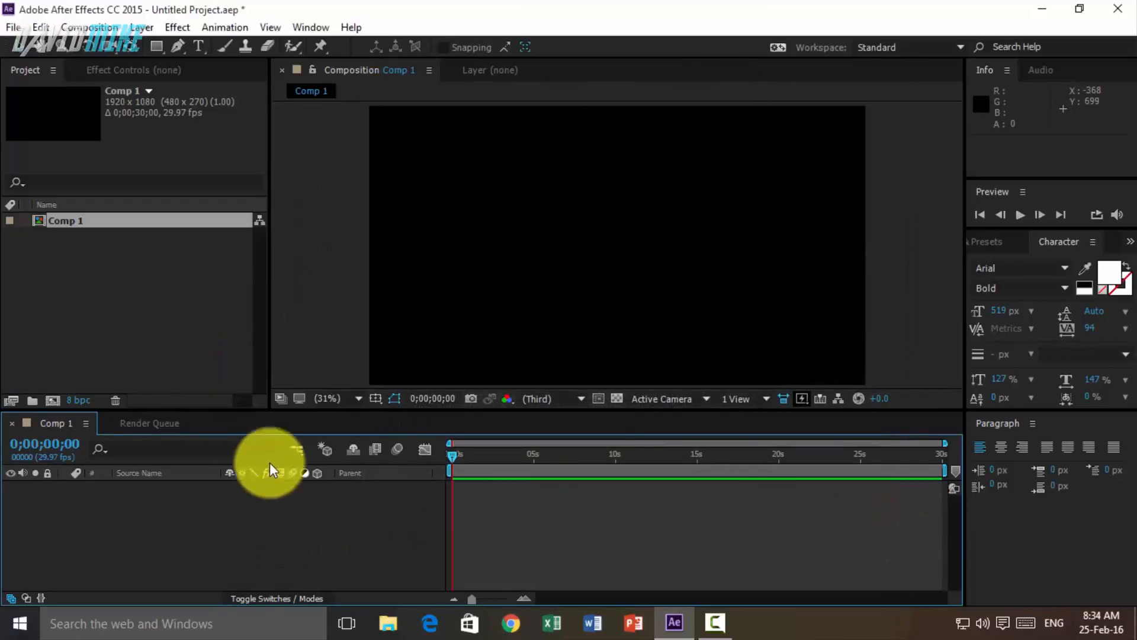
- Add a text layer reading "3D" to the composition with a font size of 200 px
left_click(200, 48)
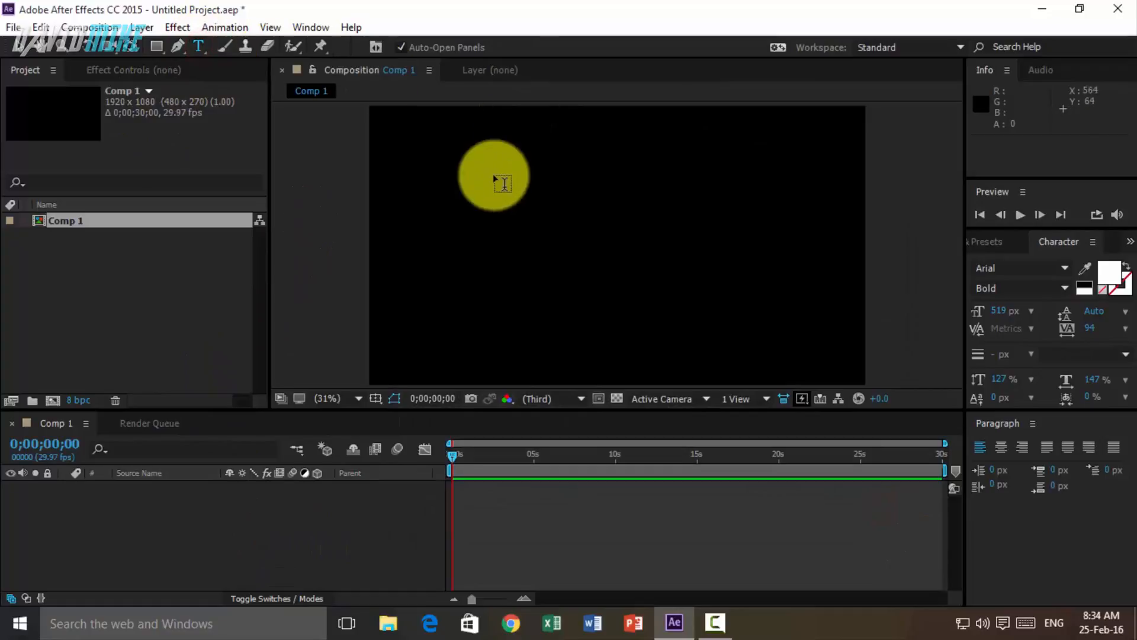
left_click(505, 252)
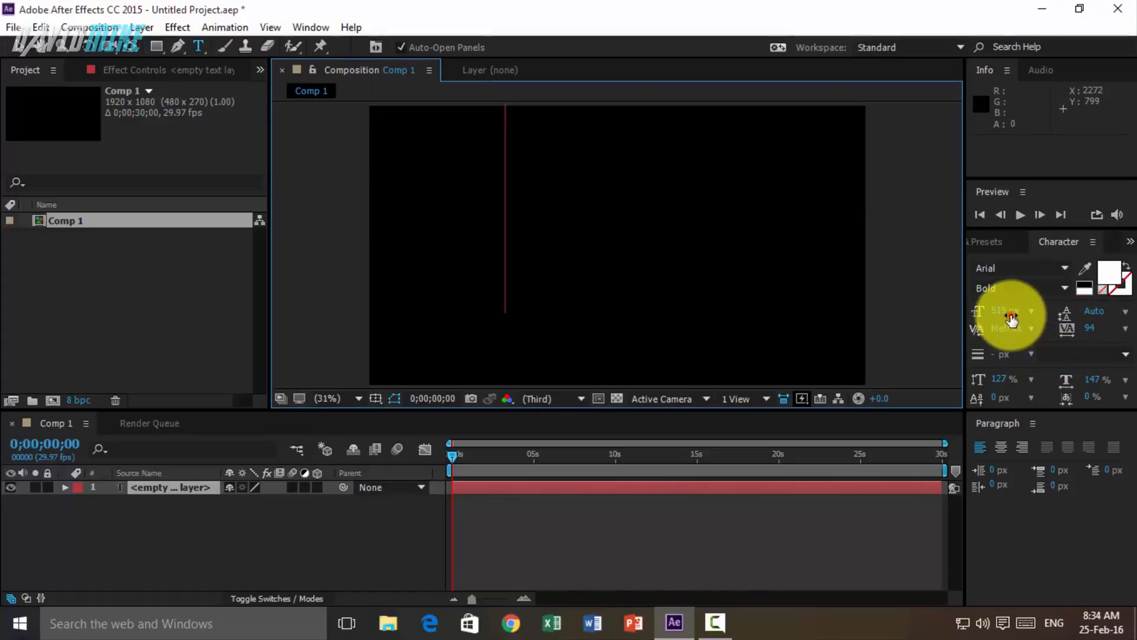
left_click_drag(1007, 312, 746, 305)
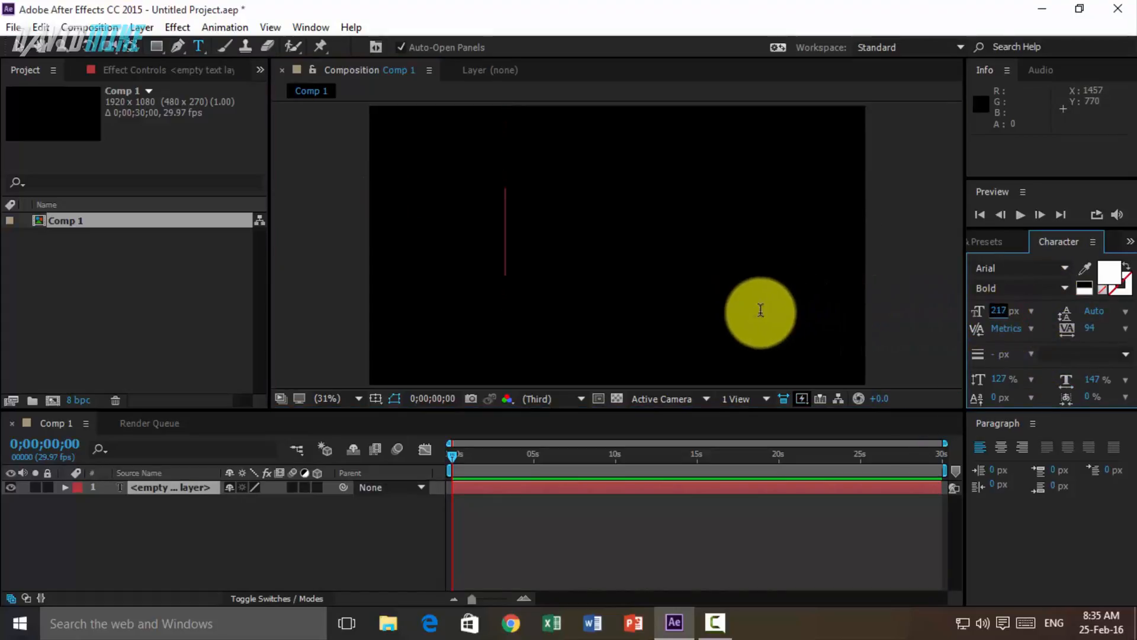
type("3")
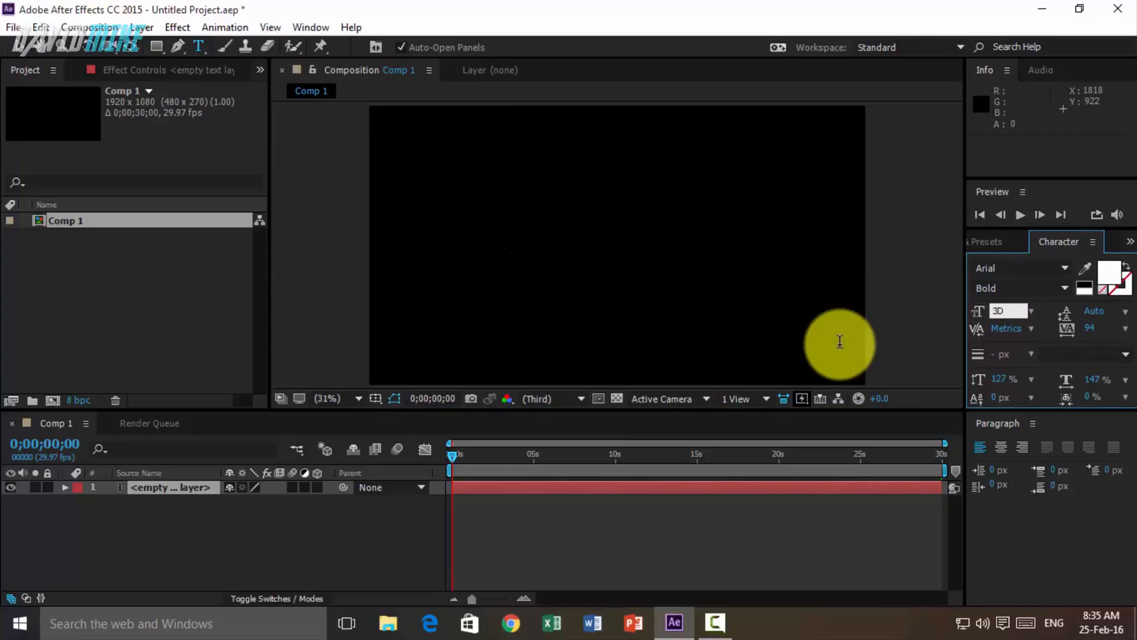
type("0")
left_click(1014, 309)
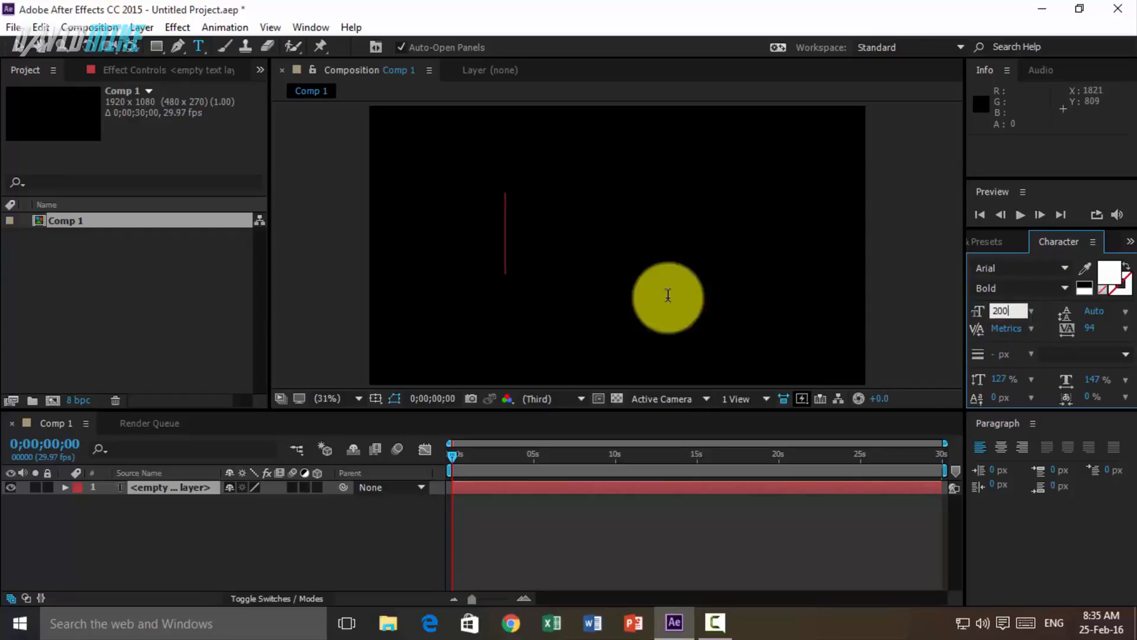
left_click(521, 233)
type("3D")
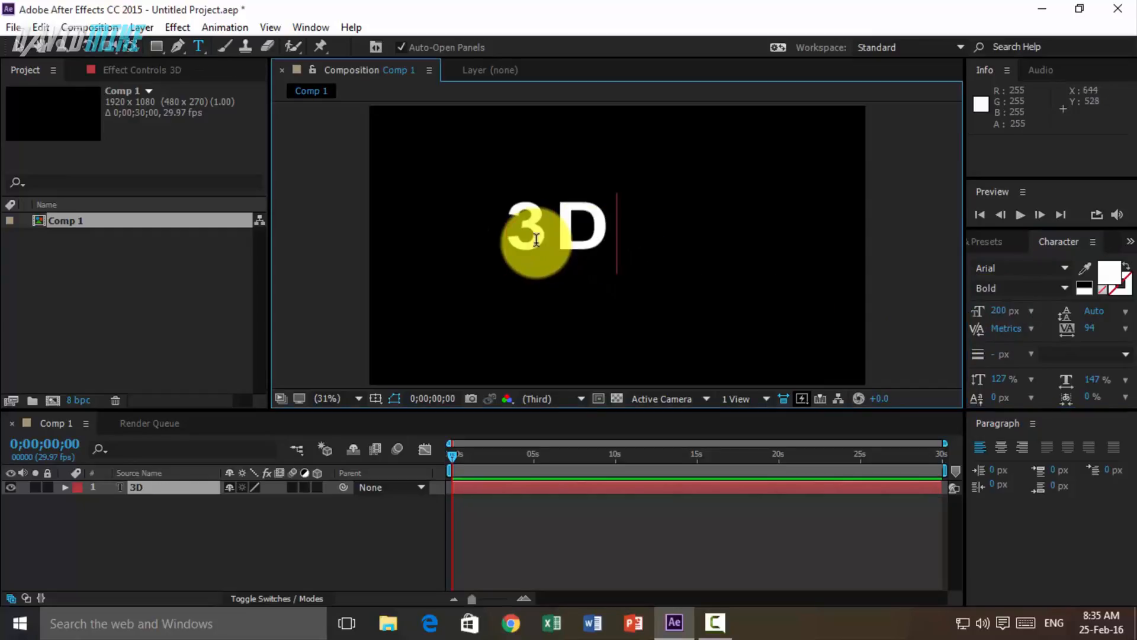
key("BackSpace")
key("BackSpace")
type("Daiv")
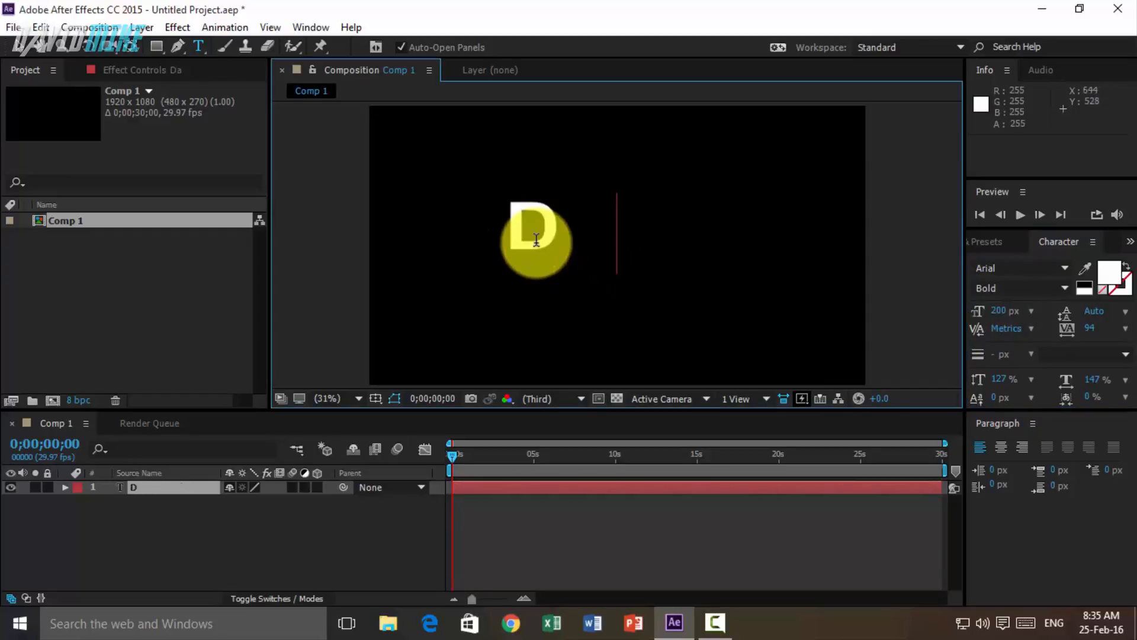
key("BackSpace")
key("BackSpace")
key("BackSpace")
key("BackSpace")
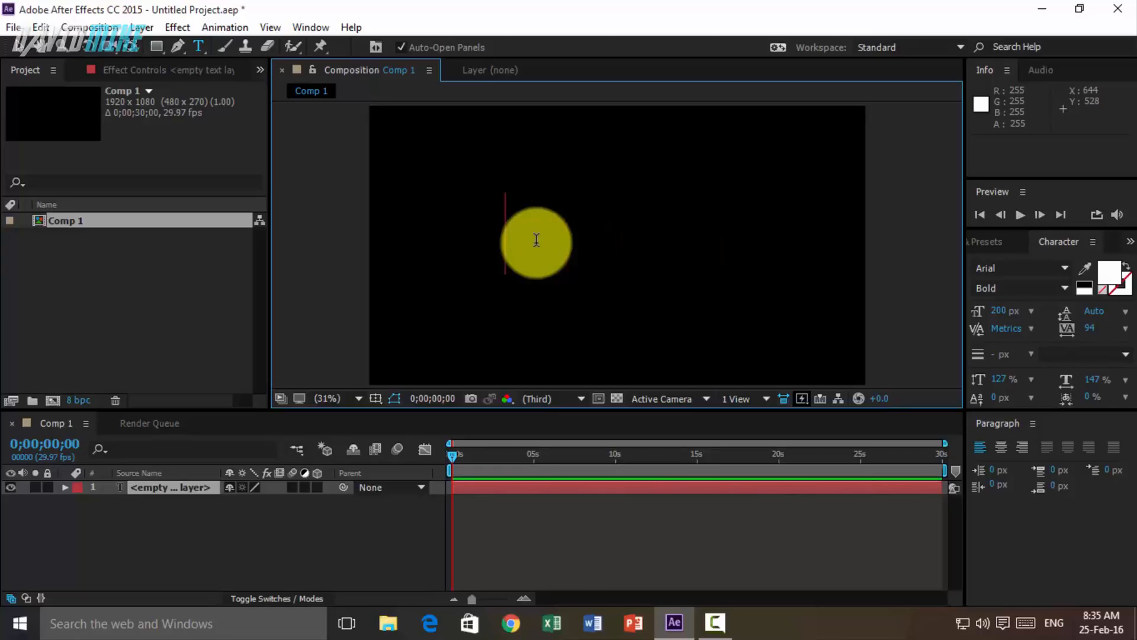
type("3d")
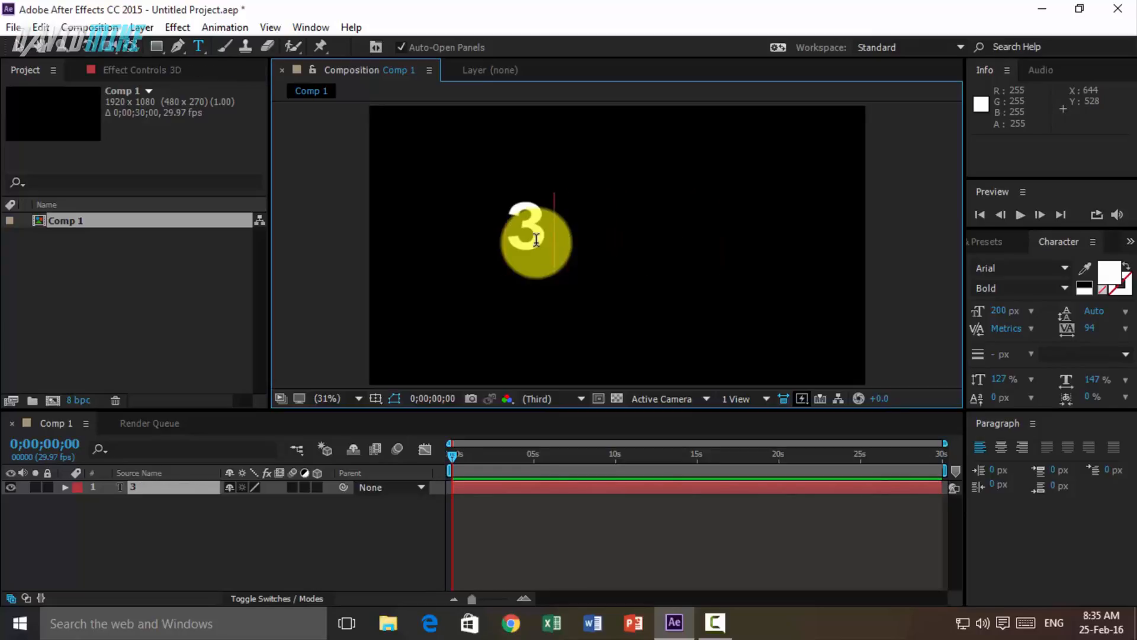
- Enlarge the "3D" text to 482 px with a vertical scale of 146% and a horizontal scale of 184%
key("ctrl+a")
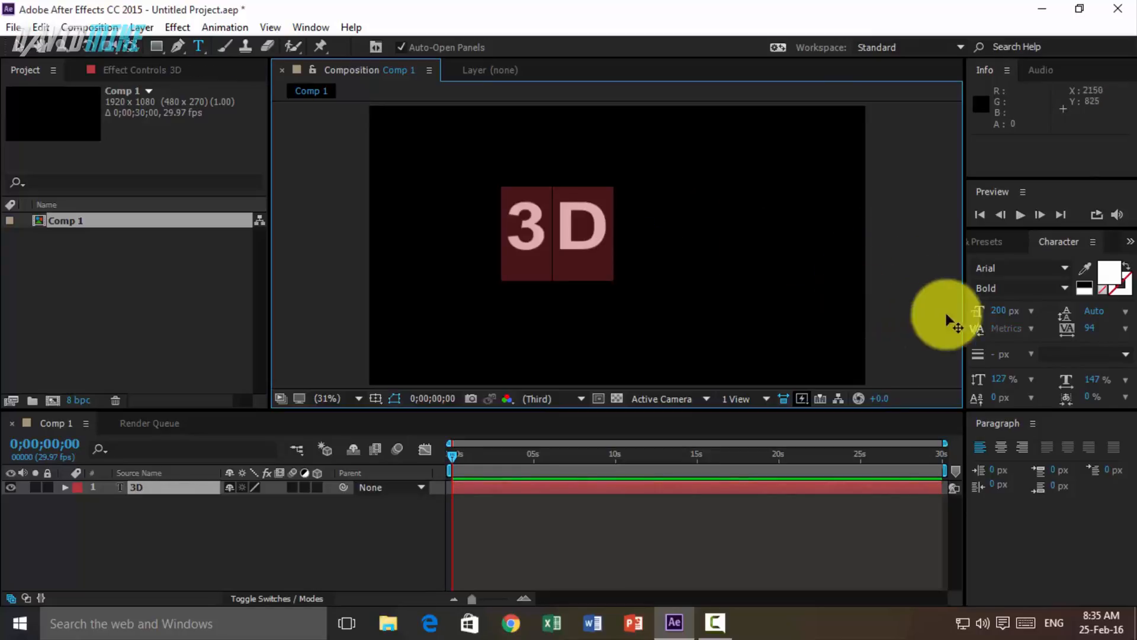
left_click_drag(1006, 314, 1133, 305)
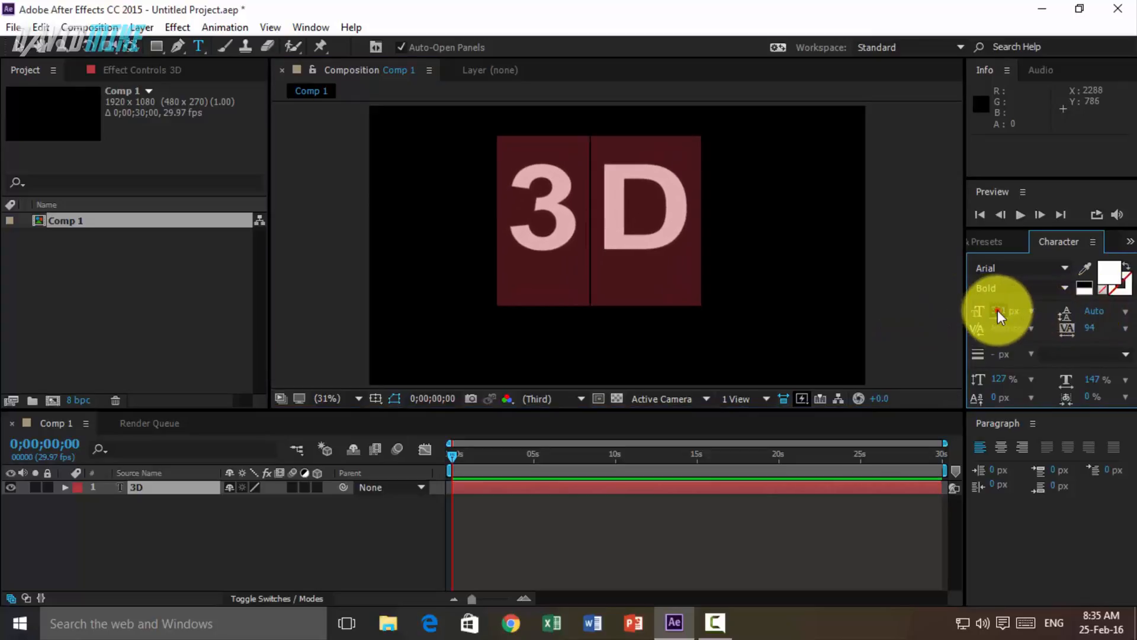
left_click_drag(999, 311, 1097, 330)
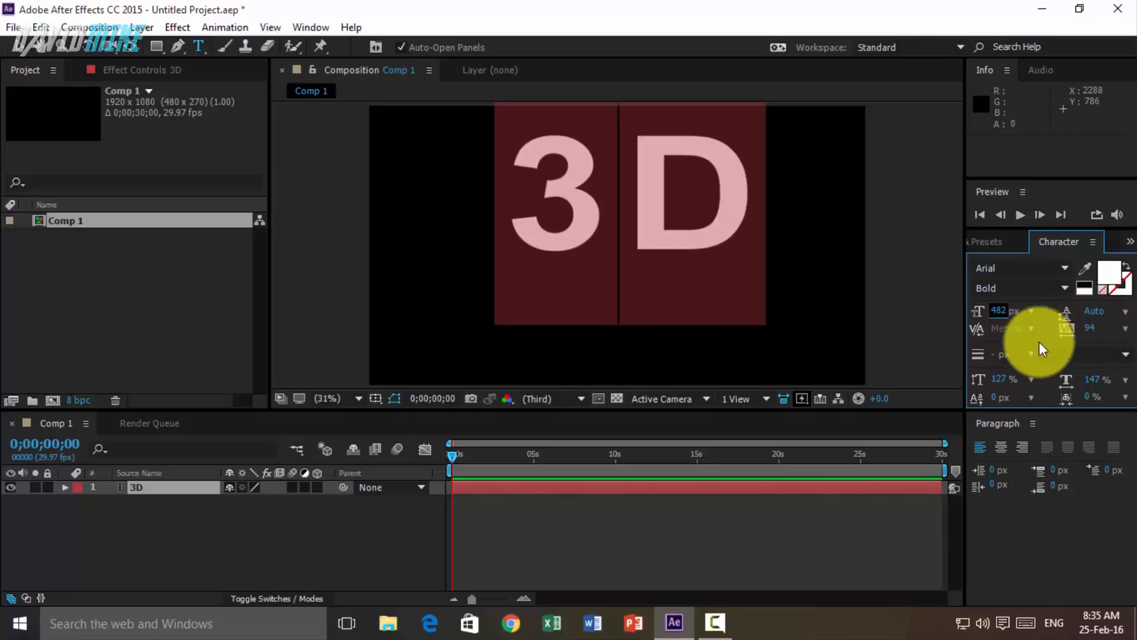
left_click_drag(1007, 388, 1014, 384)
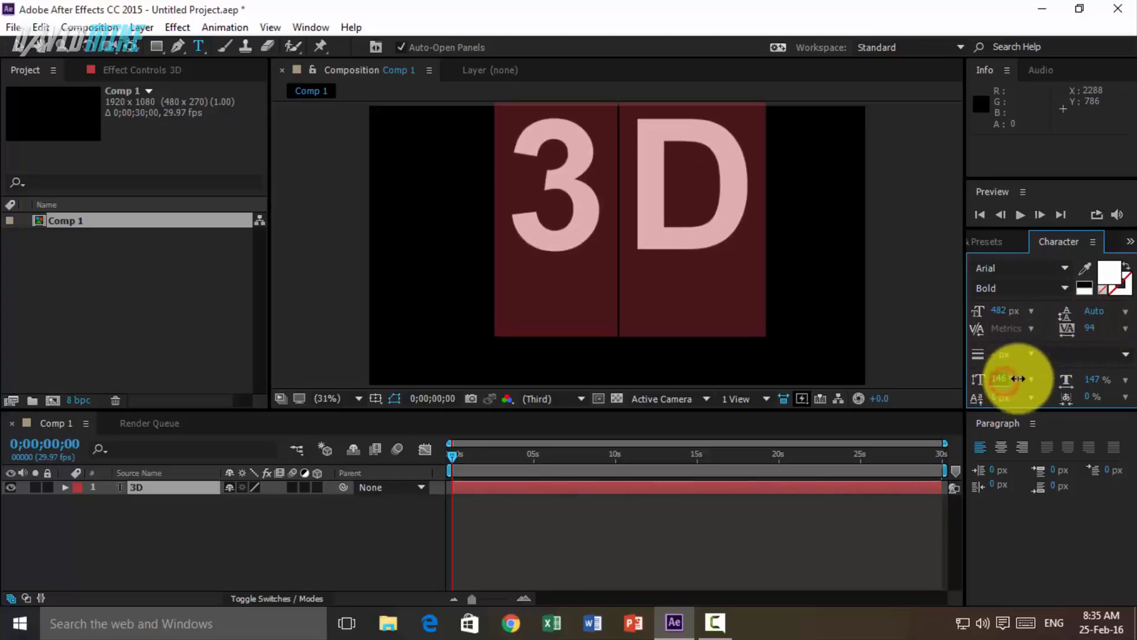
left_click_drag(1095, 379, 1117, 377)
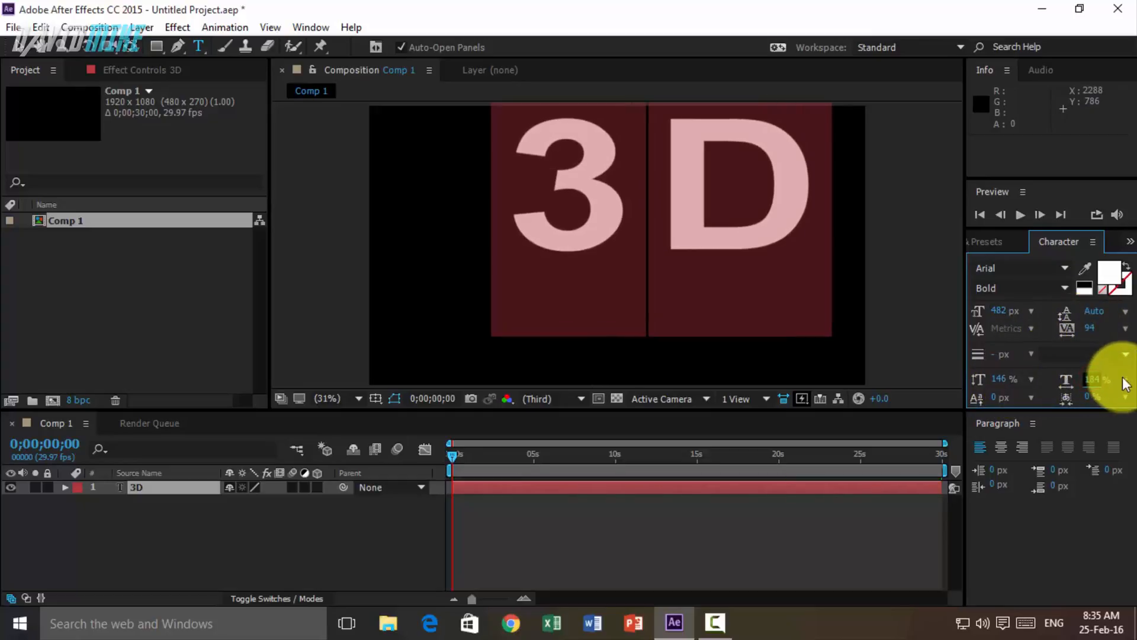
- Move the "3D" text to about the centre of the frame and deselect the layer
left_click(20, 46)
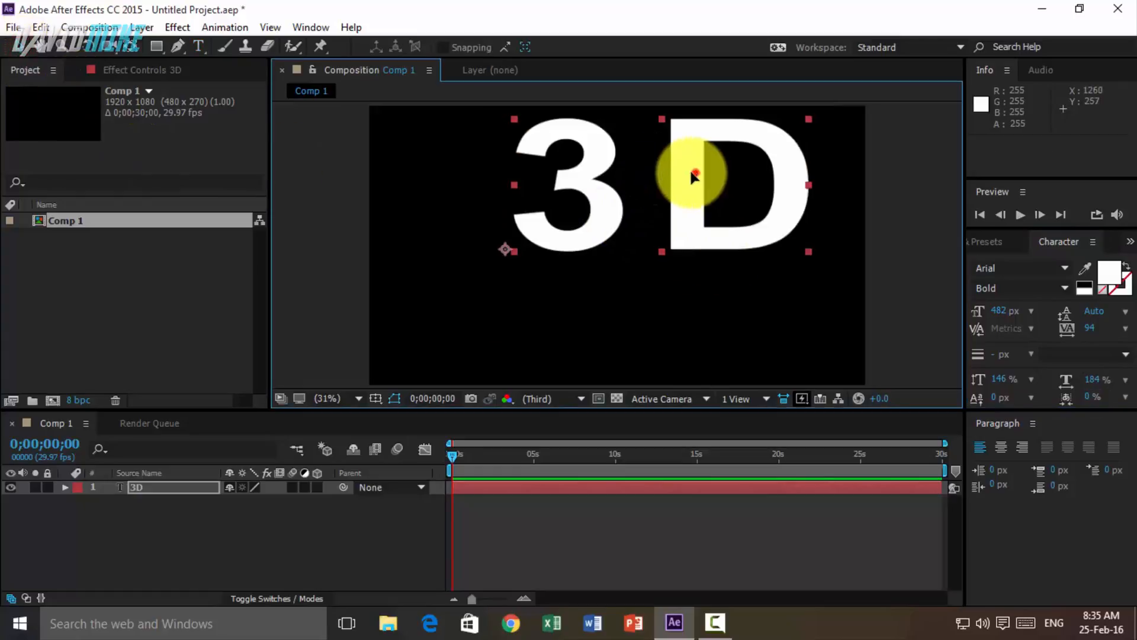
left_click_drag(691, 172, 643, 229)
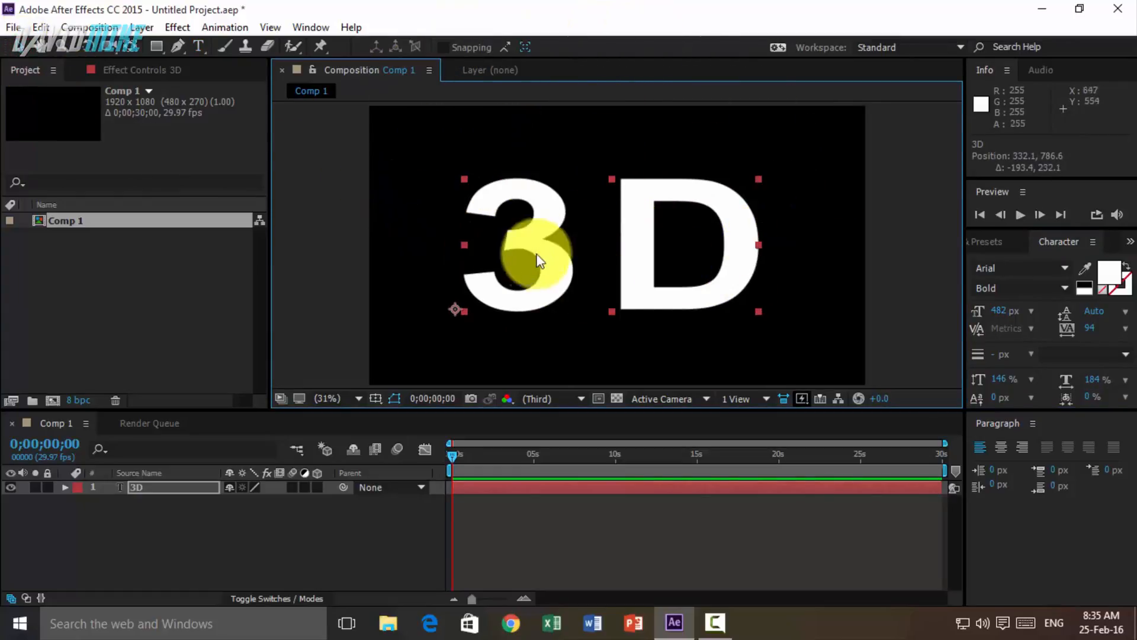
left_click(322, 566)
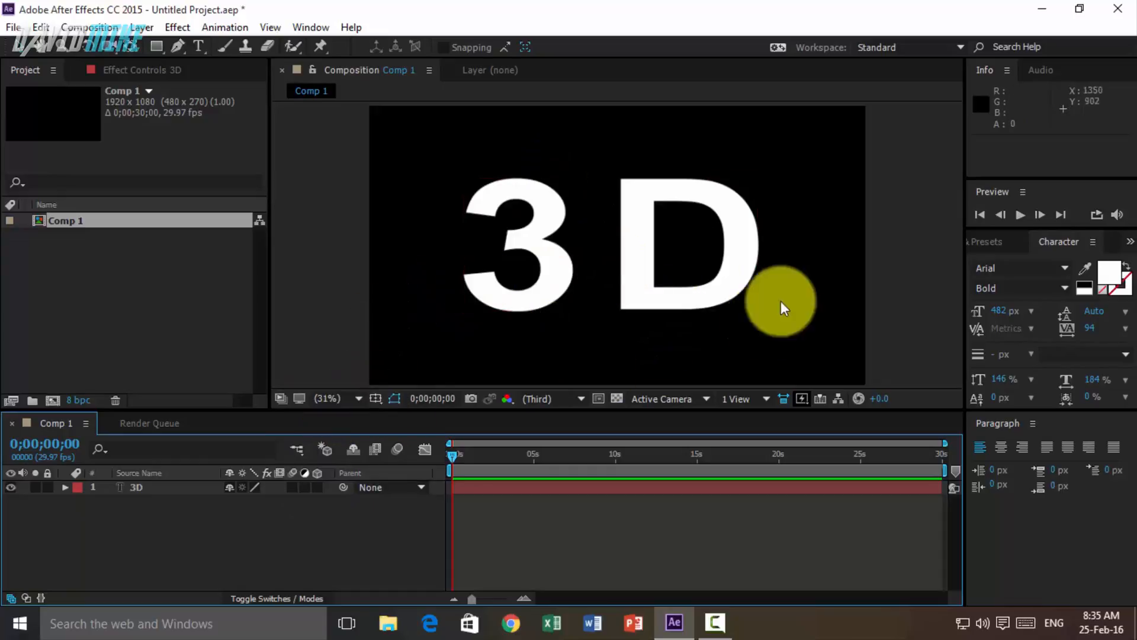
left_click(793, 398)
left_click(851, 436)
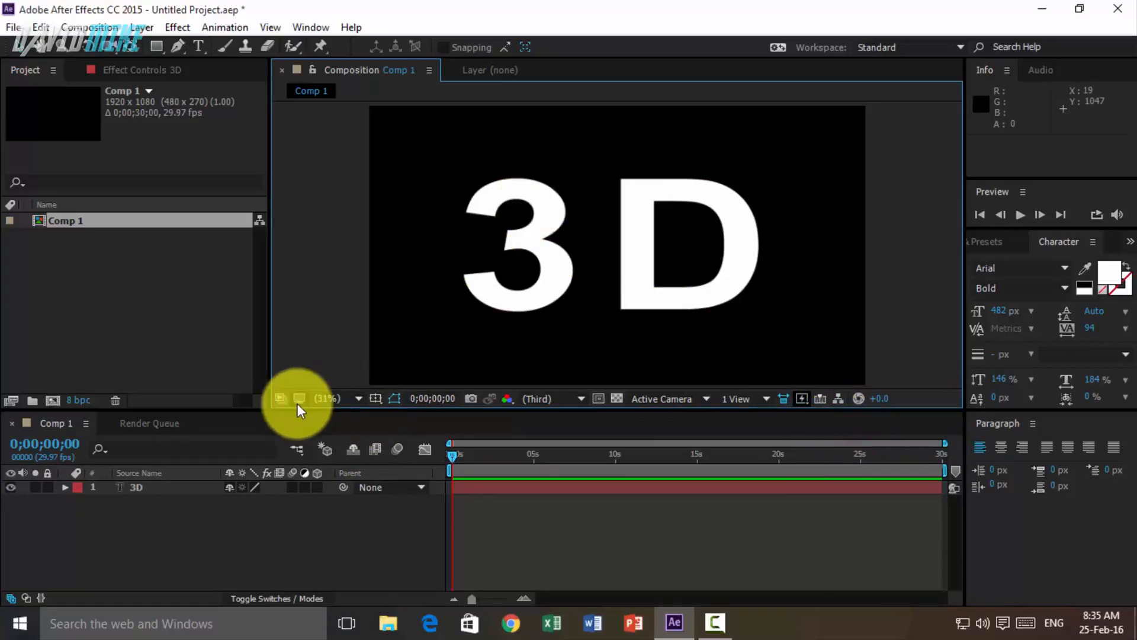
left_click(585, 405)
left_click(560, 420)
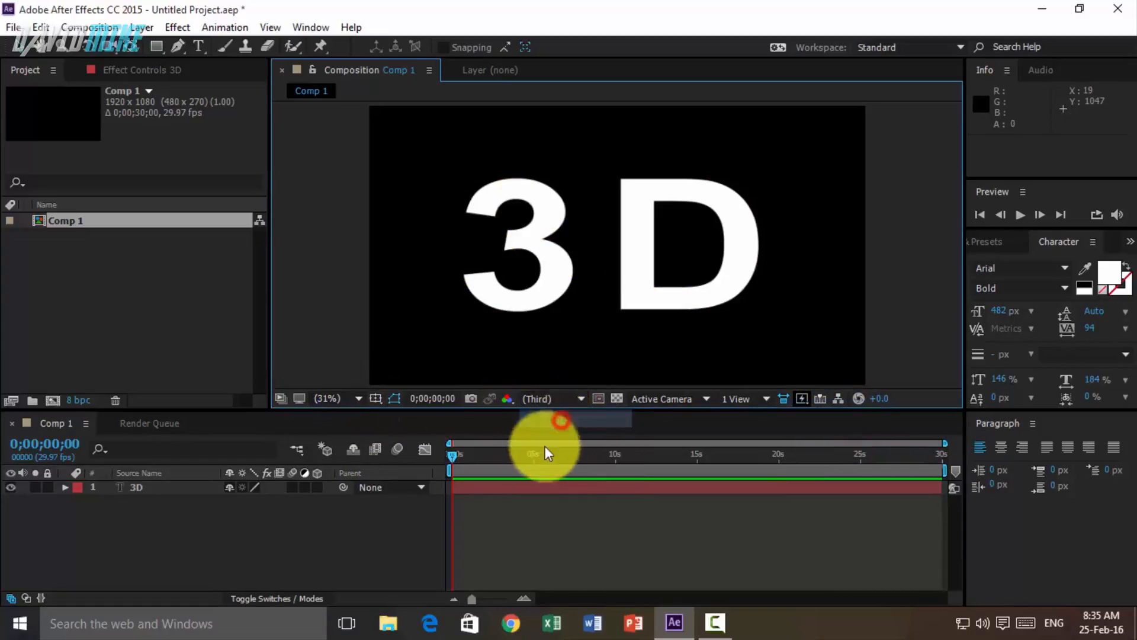
- Turn the "3D" text layer into a 3D layer and switch the composition's renderer to Classic 3D
left_click(318, 487)
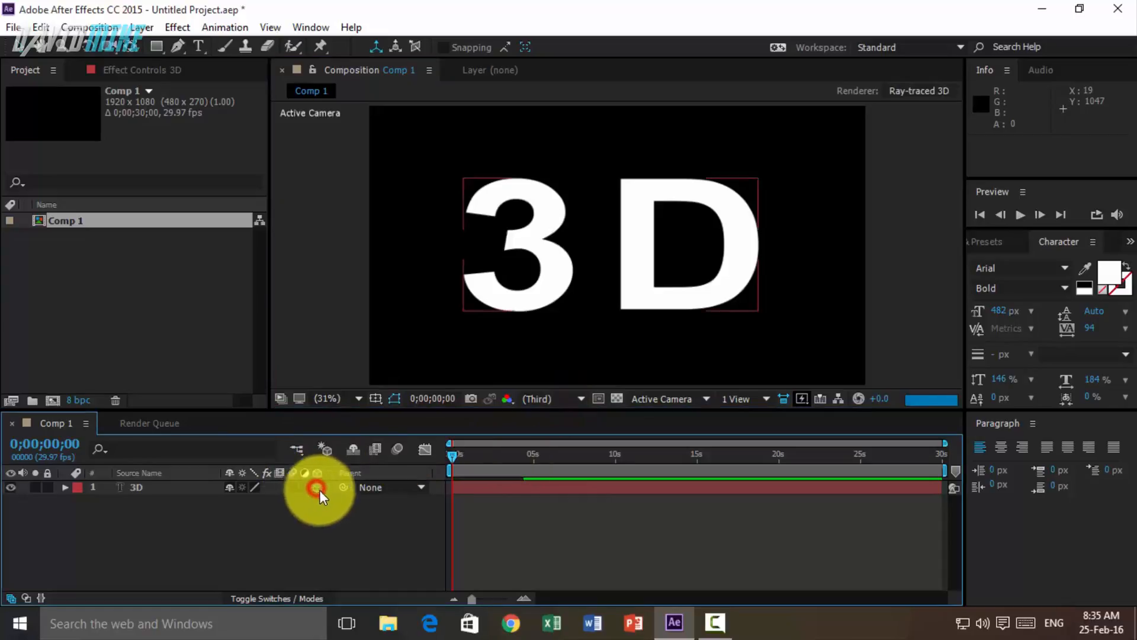
left_click(919, 93)
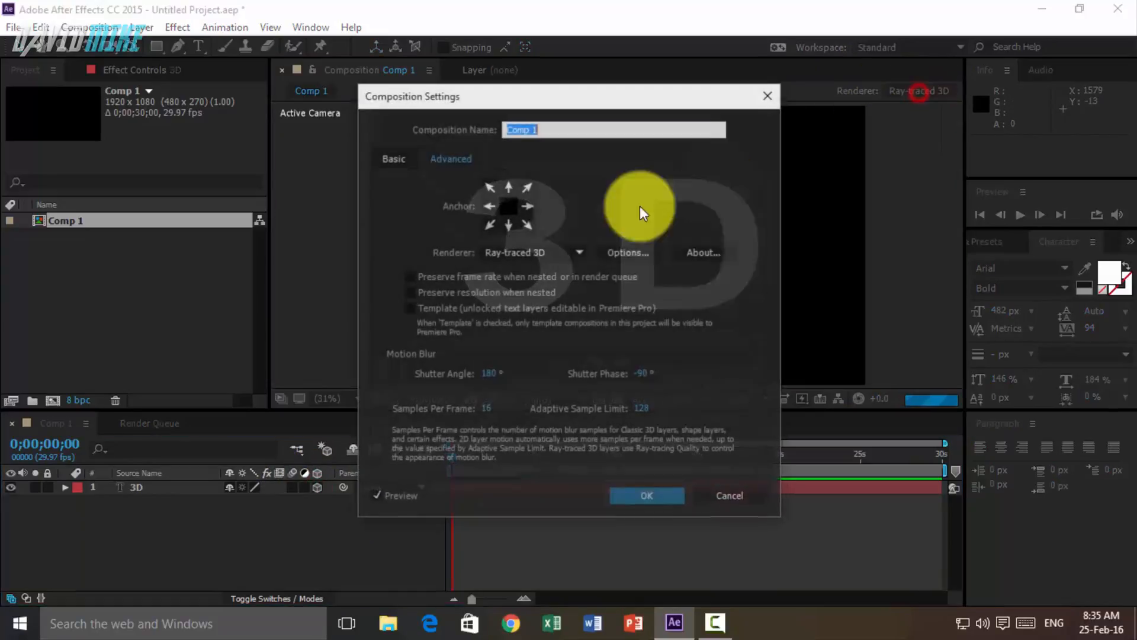
left_click(526, 249)
left_click(525, 280)
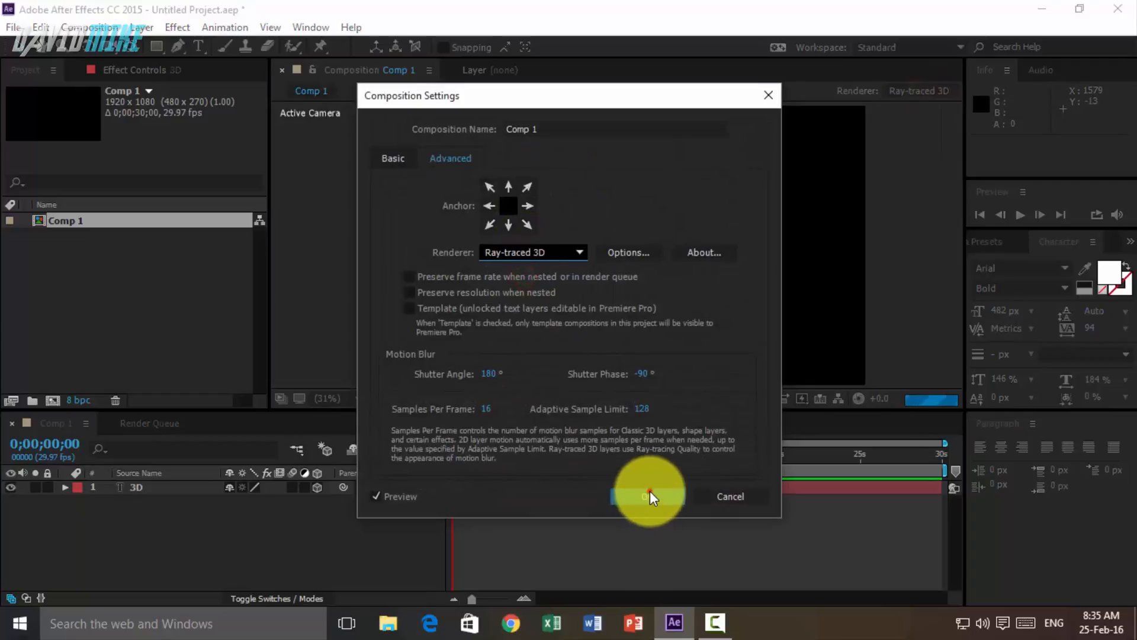
left_click(631, 492)
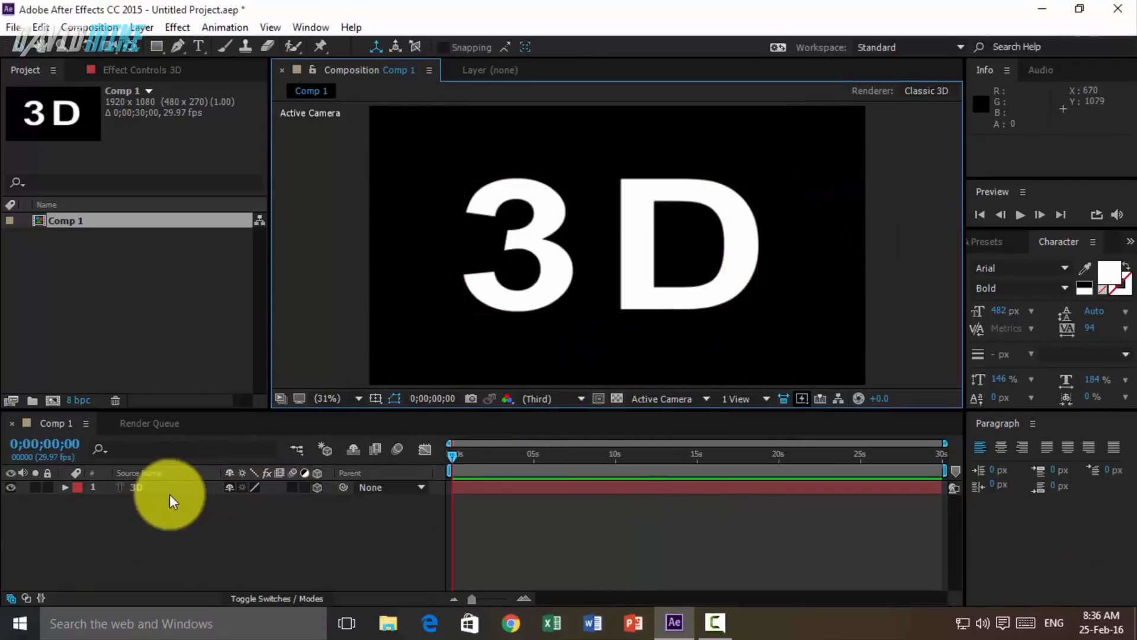
- Expand the "3D" text layer's properties and switch the composition's renderer to Ray-traced 3D
left_click(64, 486)
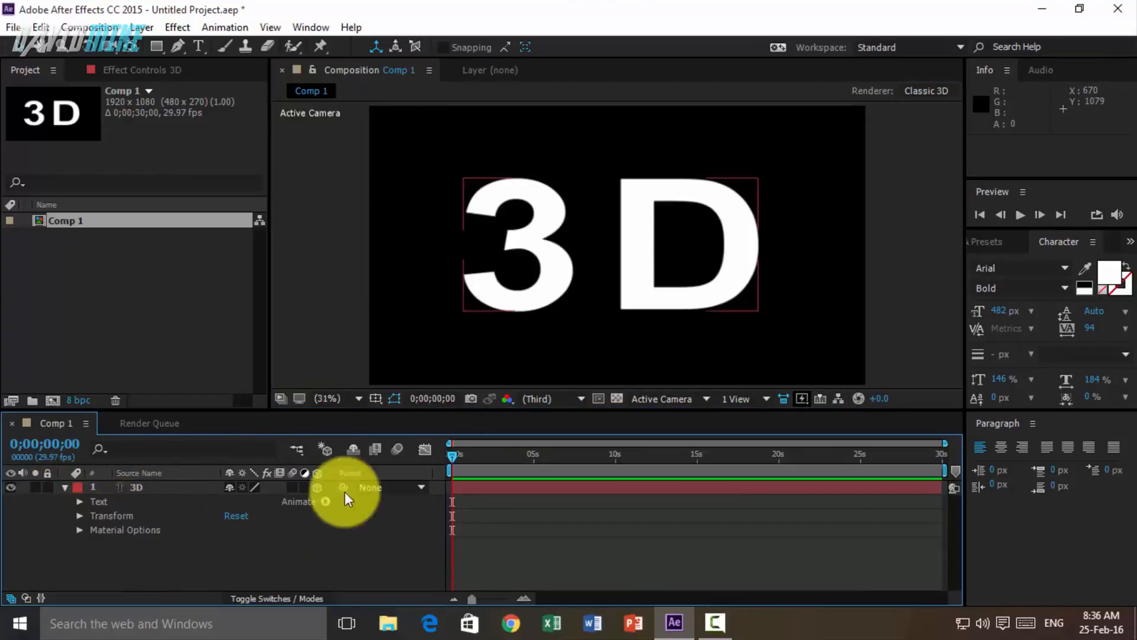
left_click(909, 90)
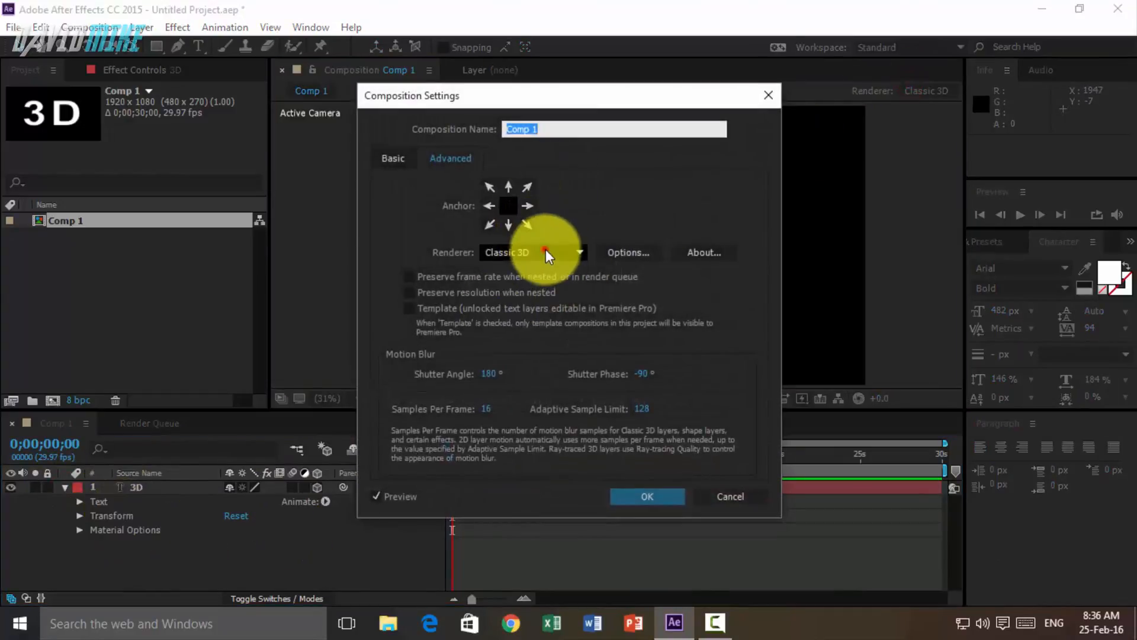
left_click(546, 255)
left_click(532, 292)
left_click(647, 495)
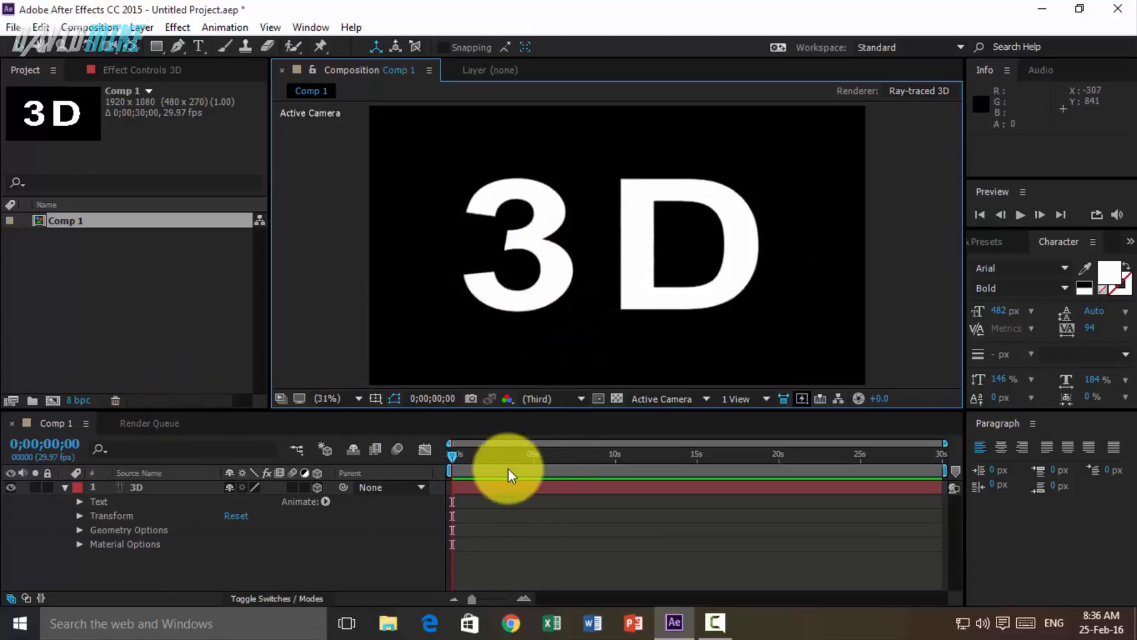
- Add a two-node camera with the 50mm preset to the composition
left_click(524, 598)
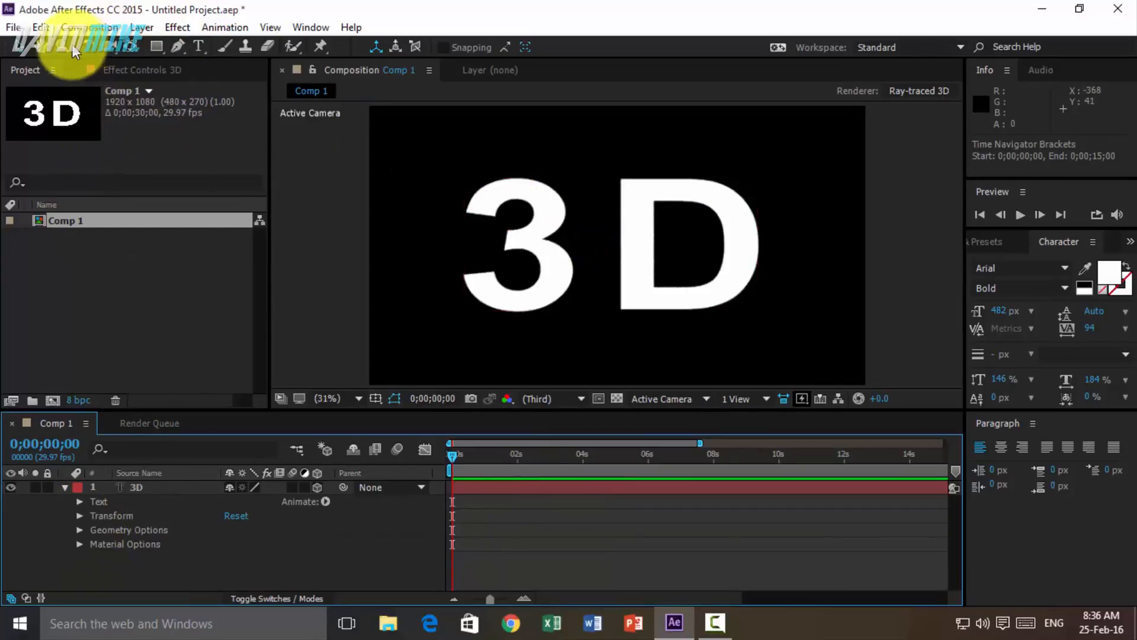
left_click(105, 44)
mouse_move(482, 184)
left_mouse_down()
mouse_move(538, 216)
mouse_move(503, 185)
left_mouse_up()
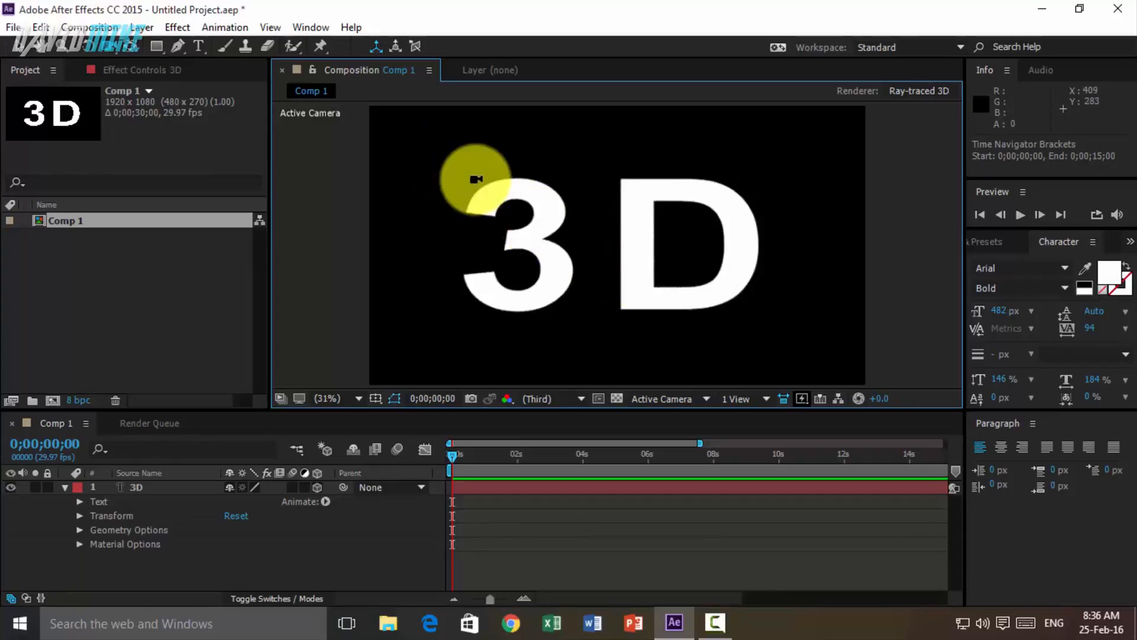
left_click(142, 28)
mouse_move(409, 23)
left_click(524, 74)
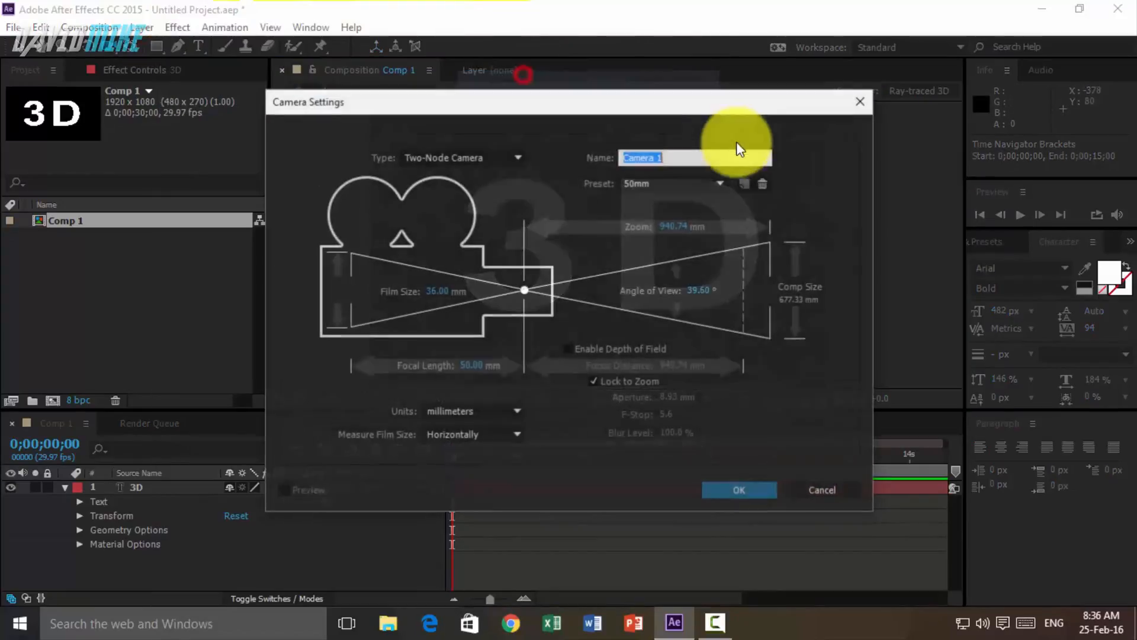
left_click(697, 184)
left_click(696, 183)
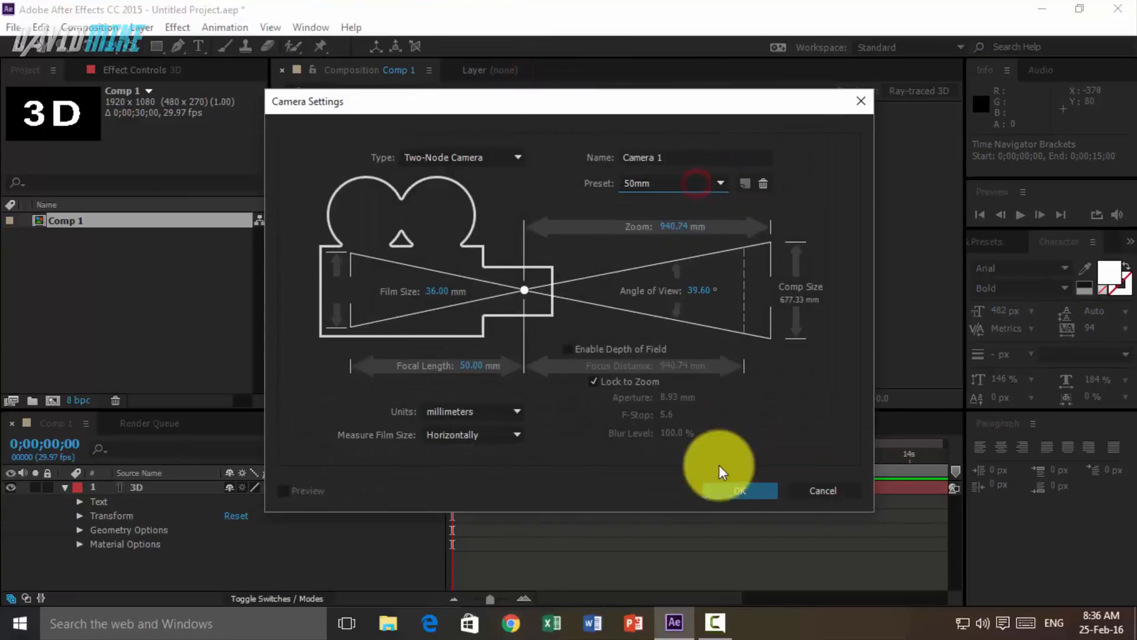
left_click(715, 494)
- Orbit the camera to see the "3D" text from the side and set the text layer's extrusion depth to 176
left_click_drag(510, 170, 599, 274)
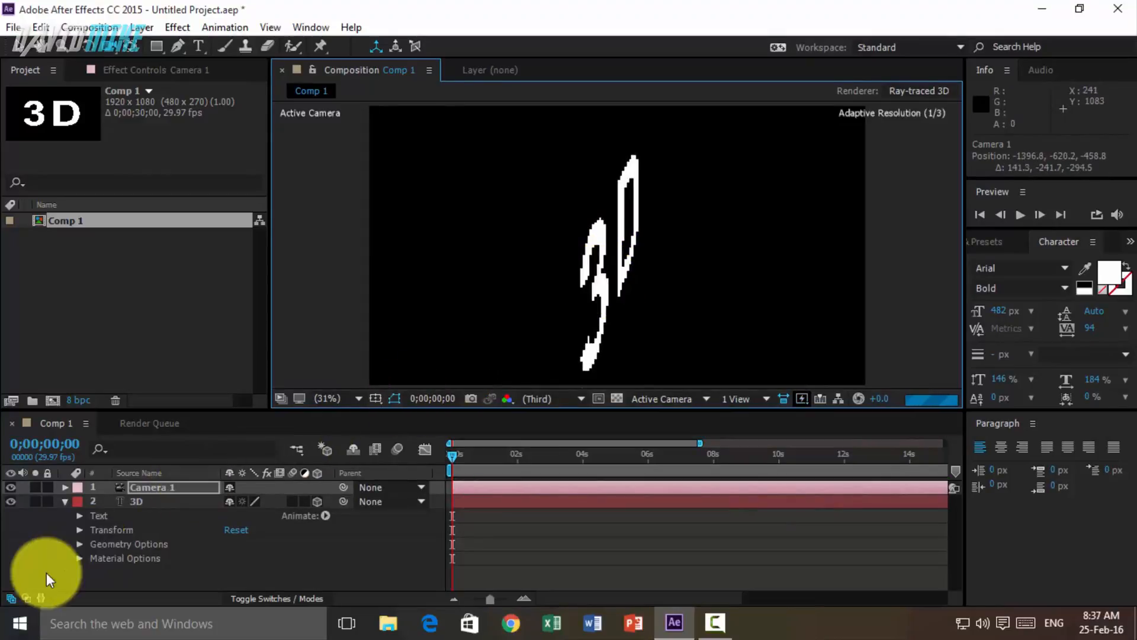
left_click(79, 545)
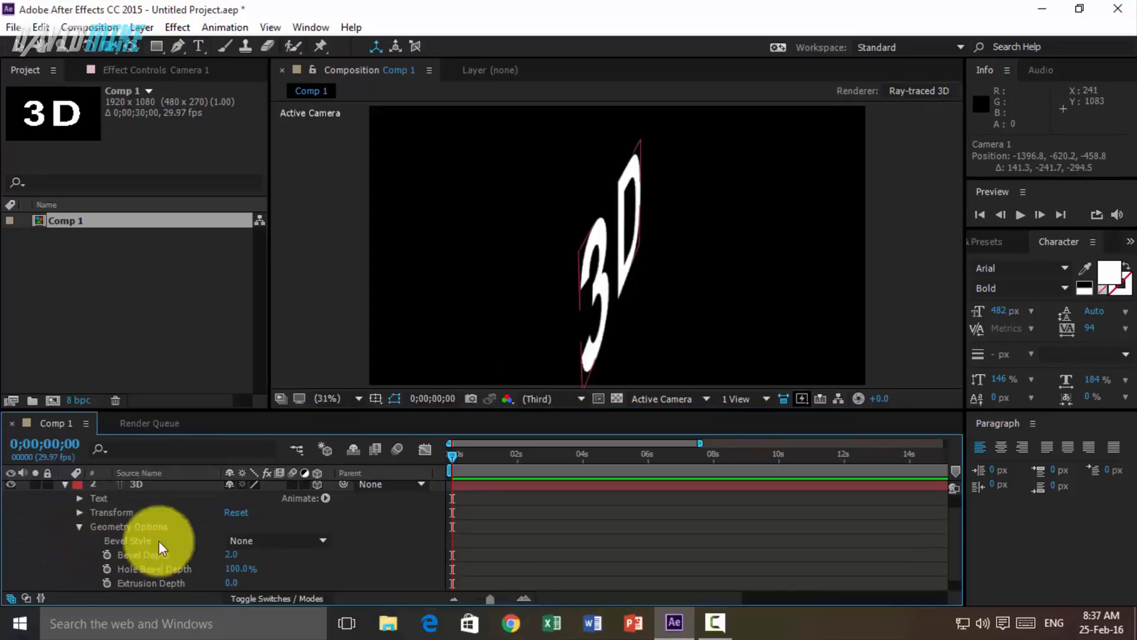
scroll(169, 550, "down", 1)
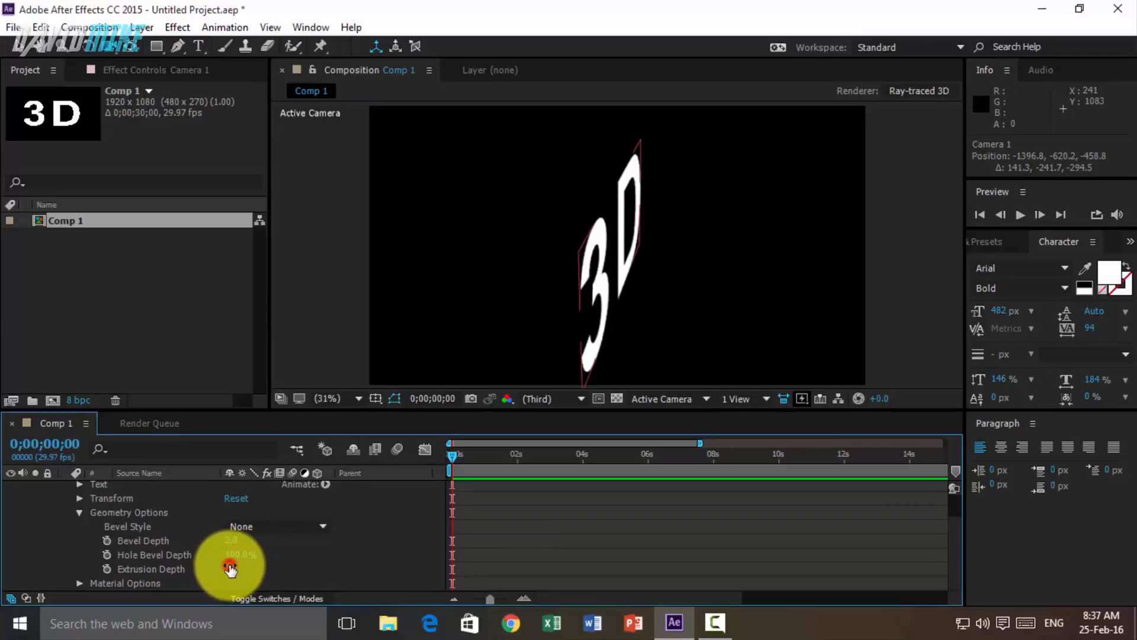
left_click_drag(230, 565, 362, 562)
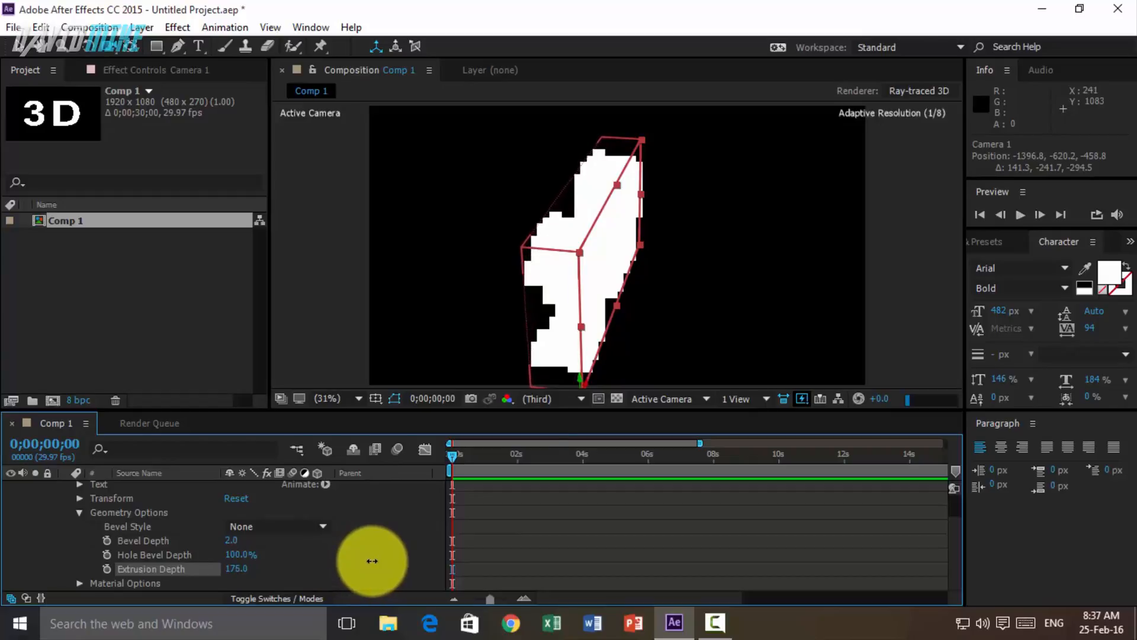
left_click_drag(372, 560, 375, 560)
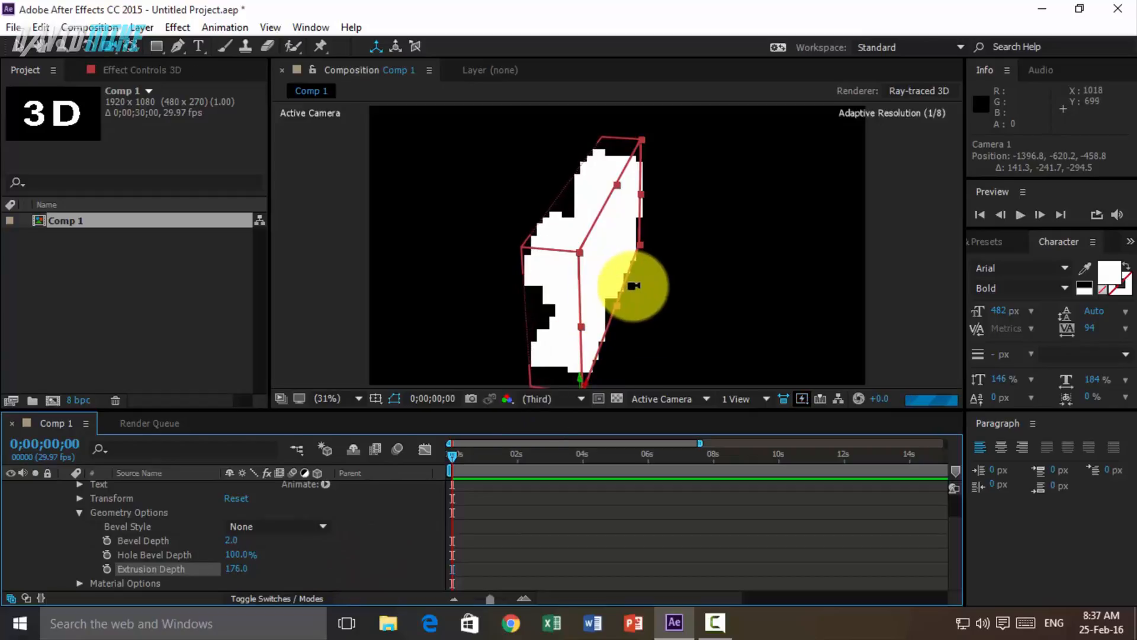
- Orbit the camera around the extruded "3D" text to view it from several sides, ending in a nearly frontal view
left_click_drag(634, 286, 741, 286)
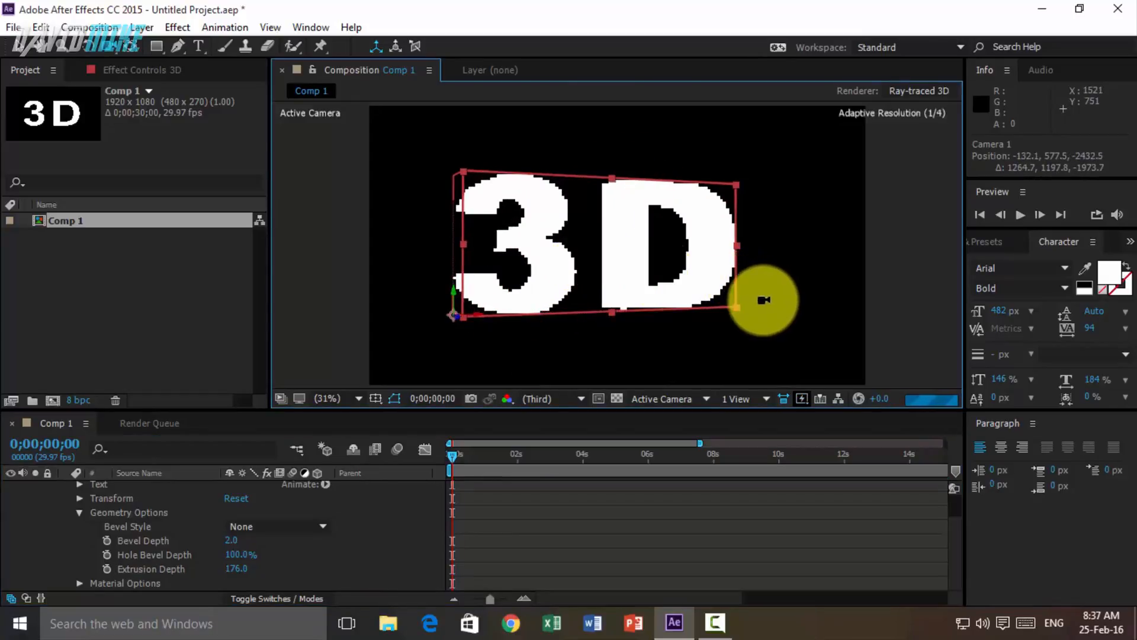
left_click_drag(764, 300, 714, 300)
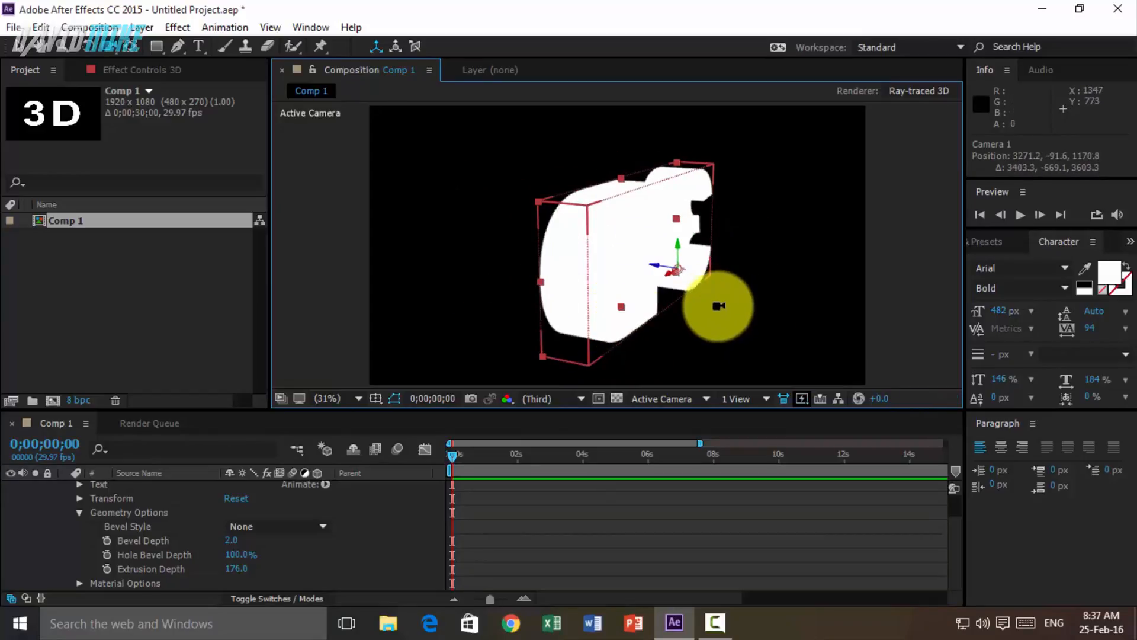
left_click_drag(707, 305, 605, 268)
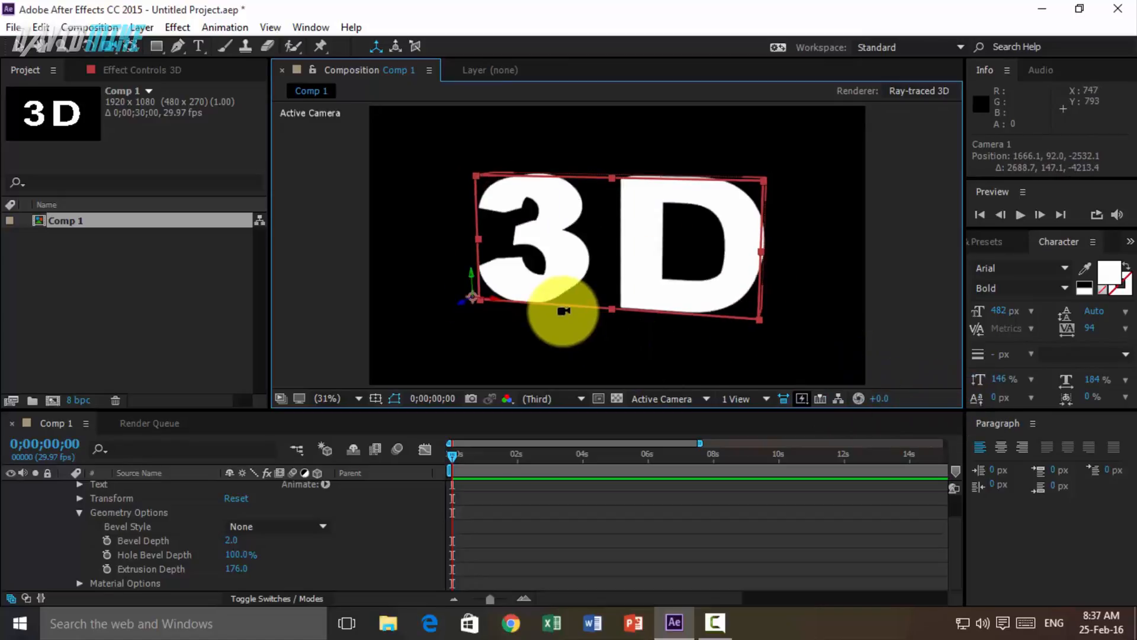
left_click_drag(616, 247, 430, 338)
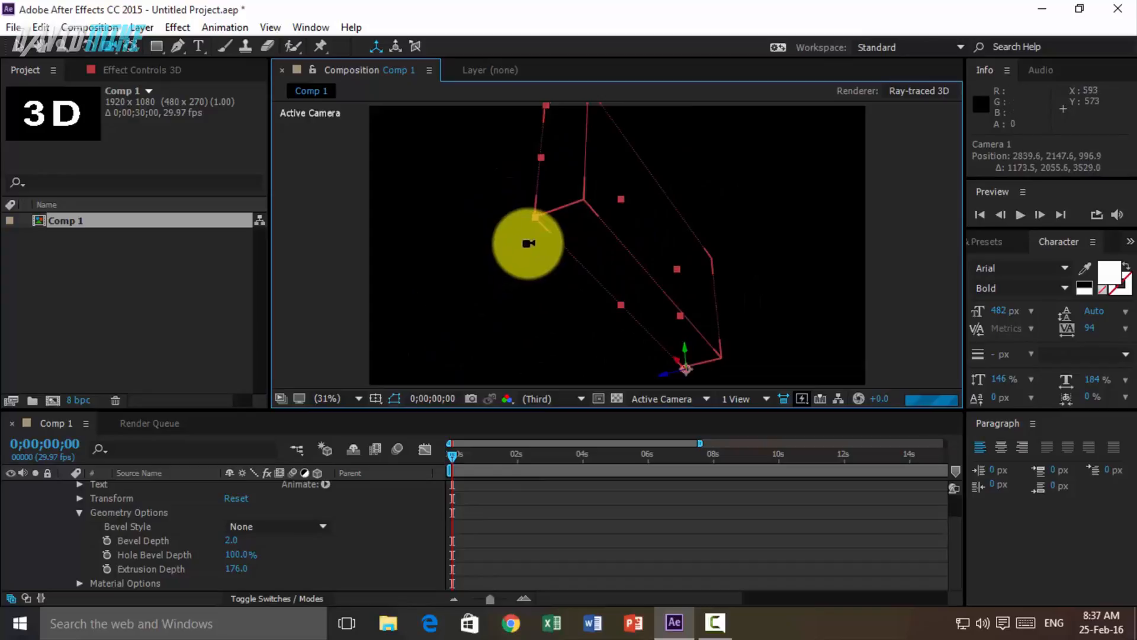
left_click_drag(534, 237, 660, 281)
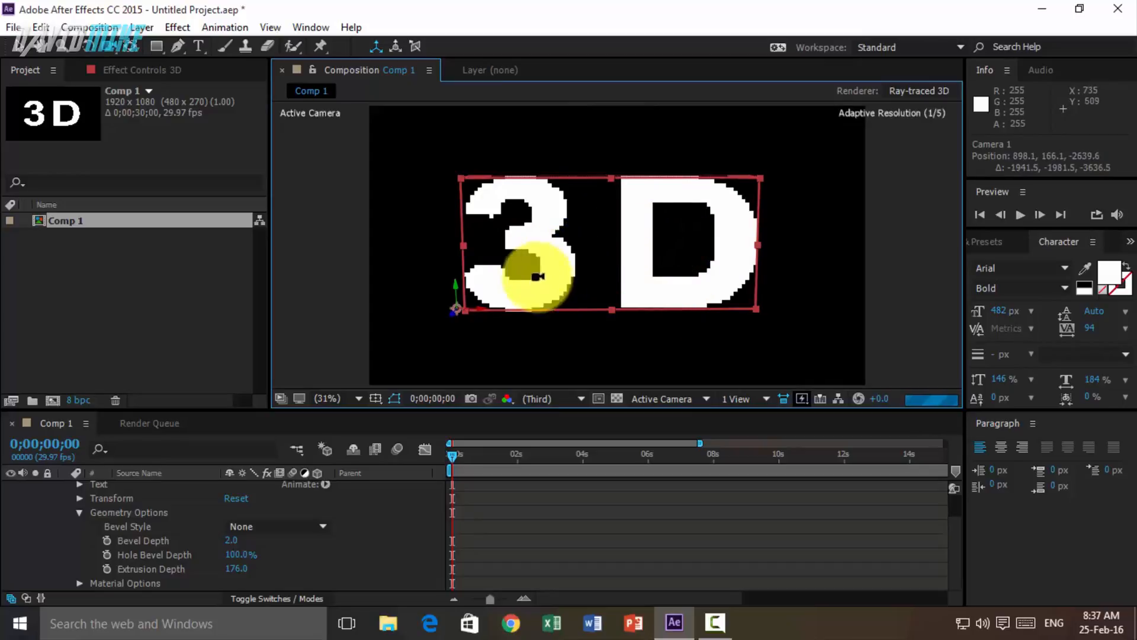
- Give the "3D" text an Angular bevel with a bevel depth of 10, then collapse and deselect the layer
left_click(255, 527)
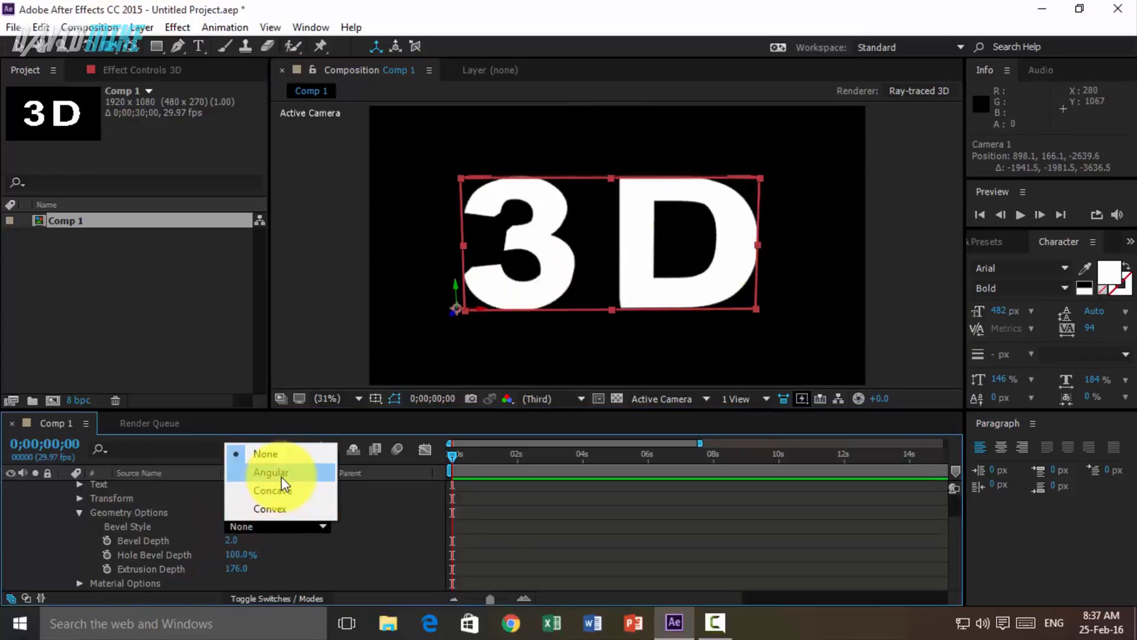
left_click(268, 523)
left_click(276, 472)
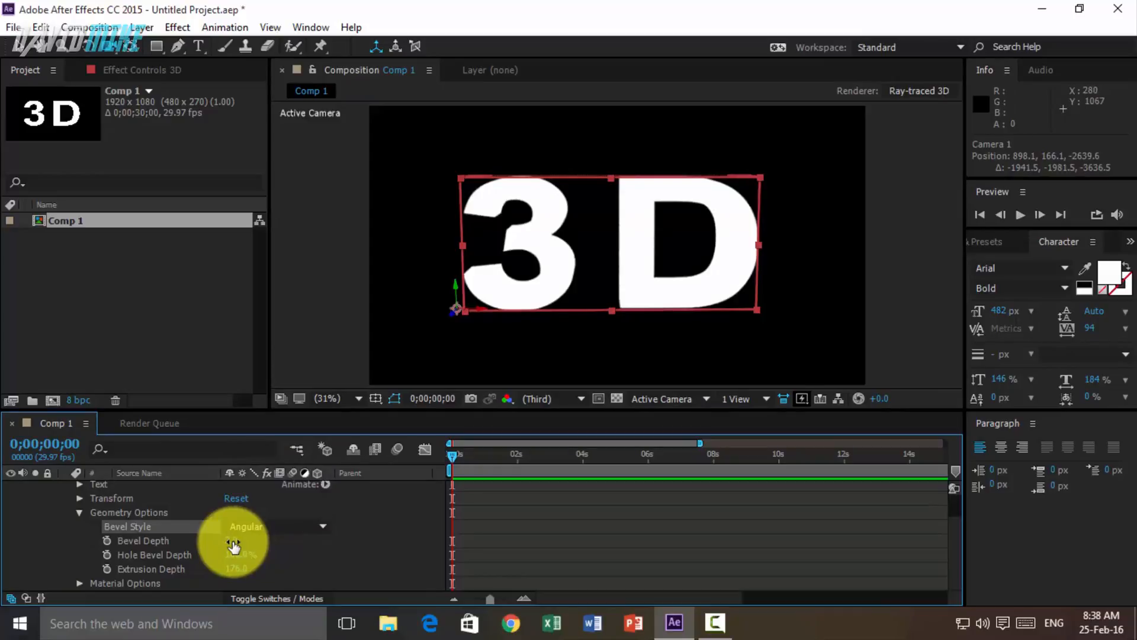
left_click_drag(233, 543, 330, 539)
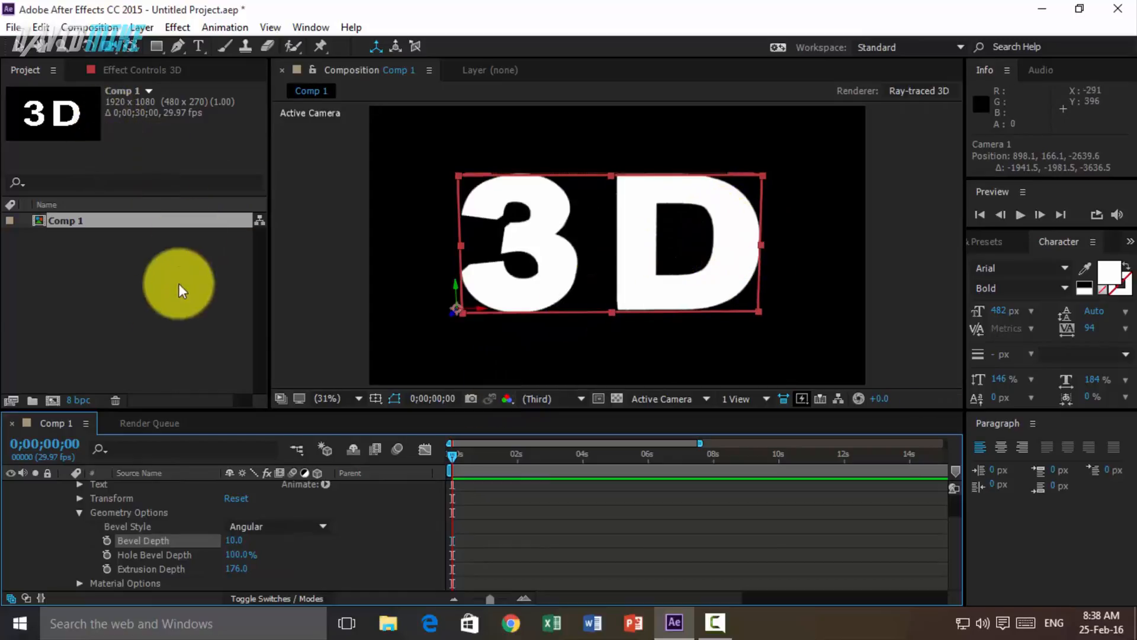
left_click(80, 513)
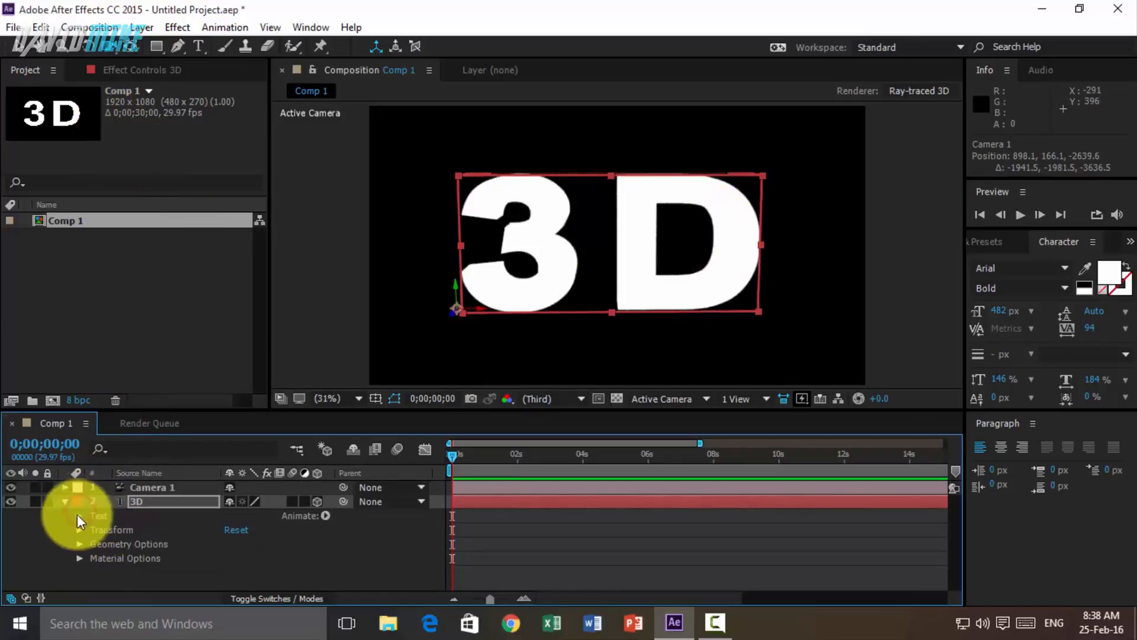
left_click(66, 503)
left_click(201, 554)
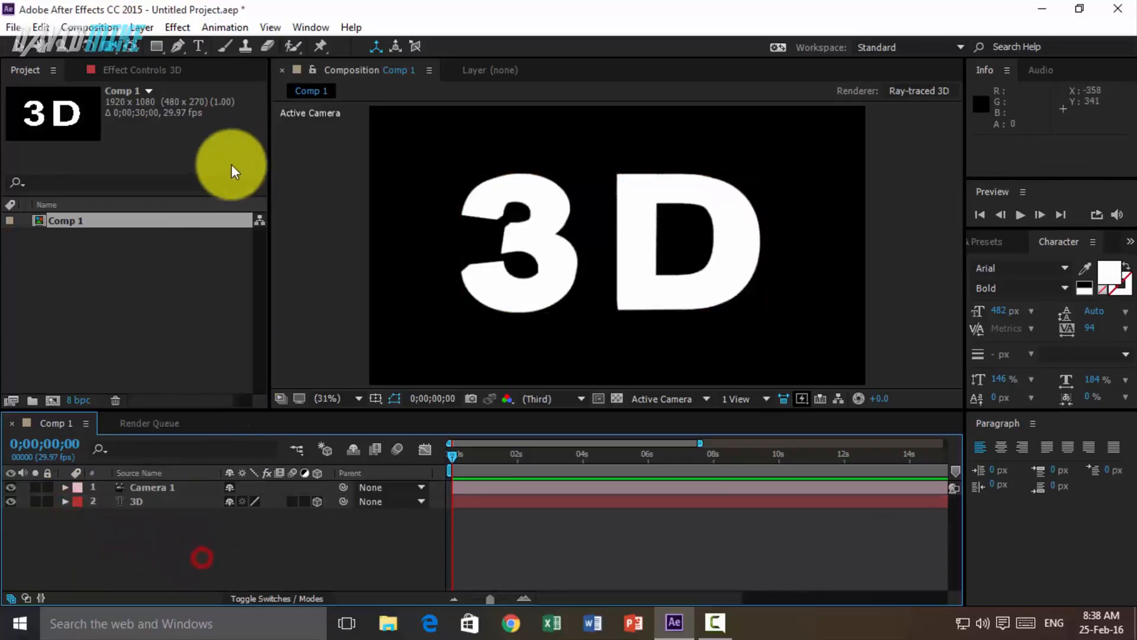
- Add a spot light with colour FCFFC7, 75% intensity, a 97° cone angle and shadow casting enabled
left_click(142, 27)
mouse_move(438, 24)
left_click(543, 61)
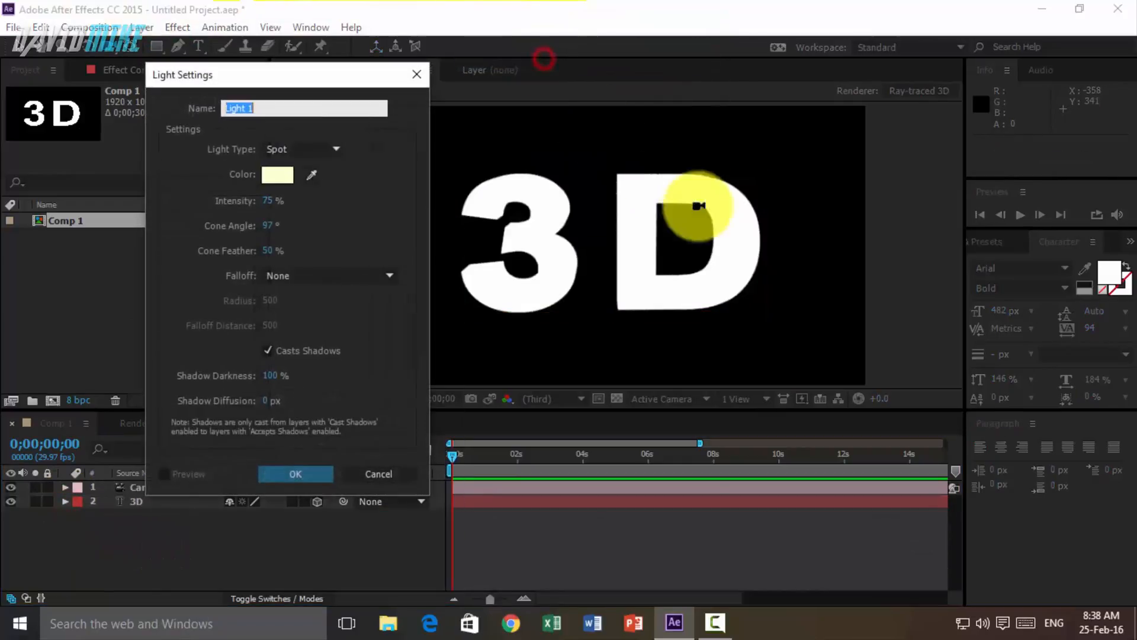
left_click(322, 151)
left_click(294, 187)
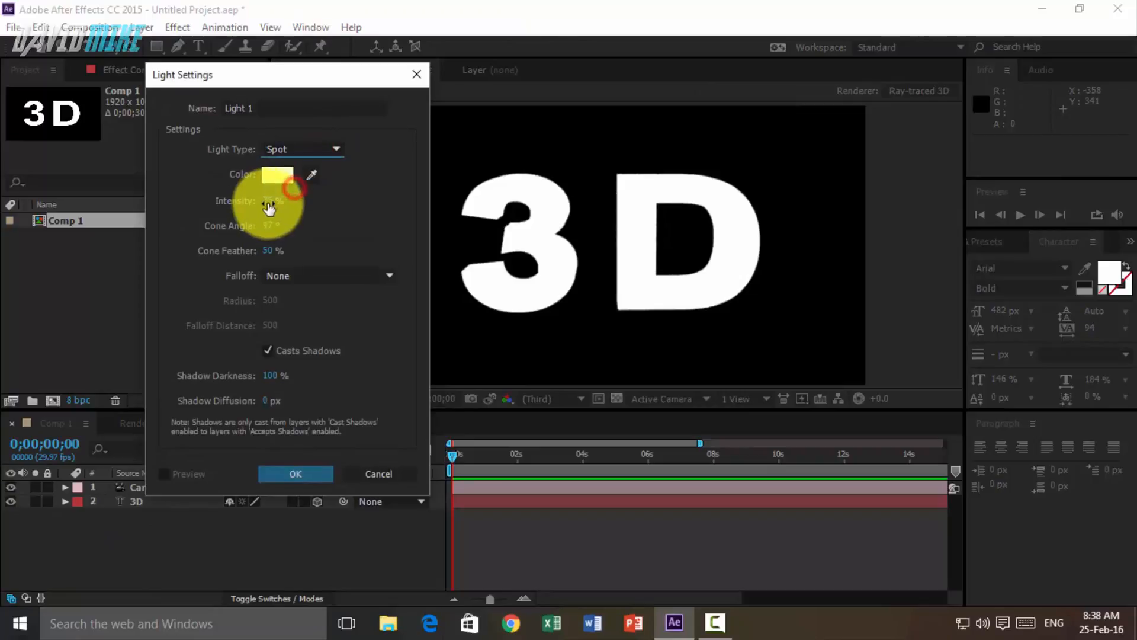
left_click(279, 175)
left_click(413, 205)
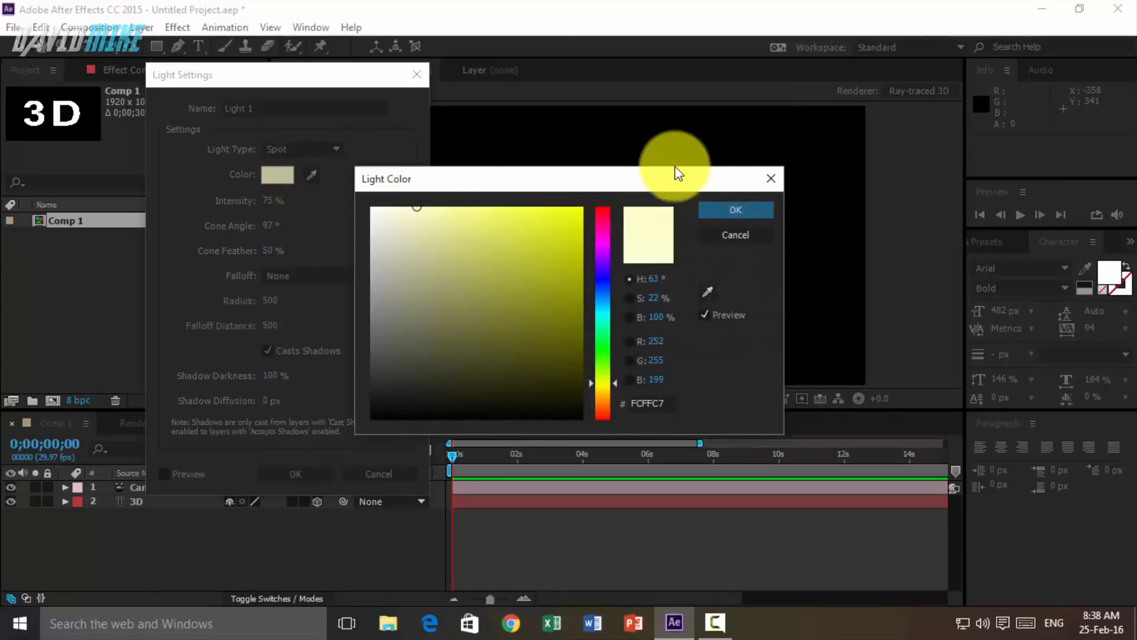
left_click(733, 209)
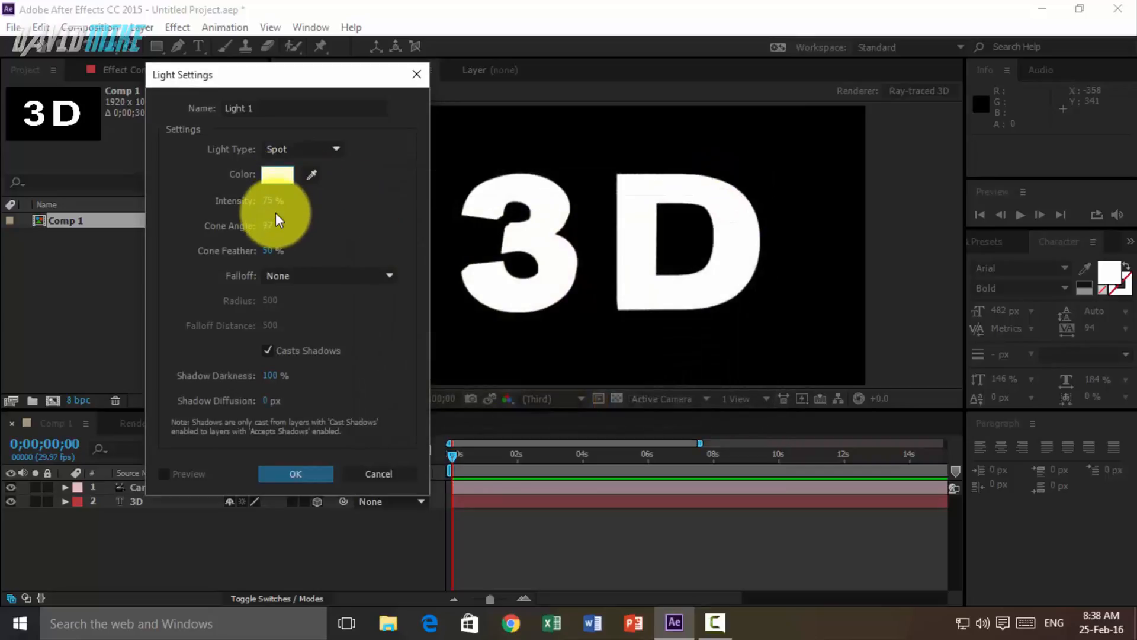
left_click(271, 350)
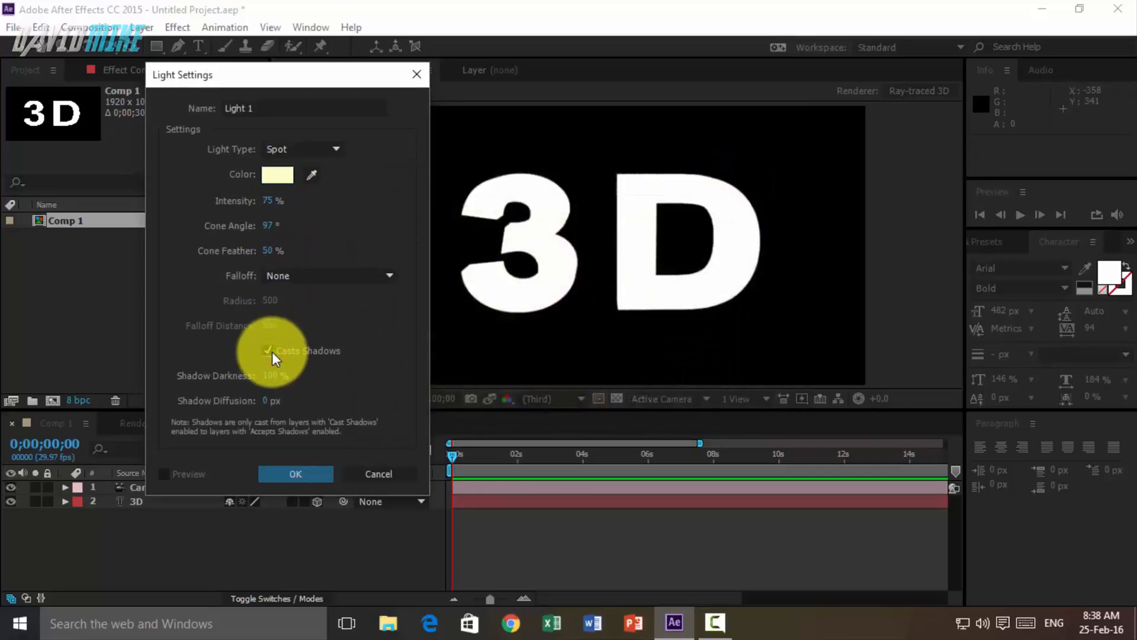
left_click(271, 350)
left_click(271, 350)
left_click(290, 475)
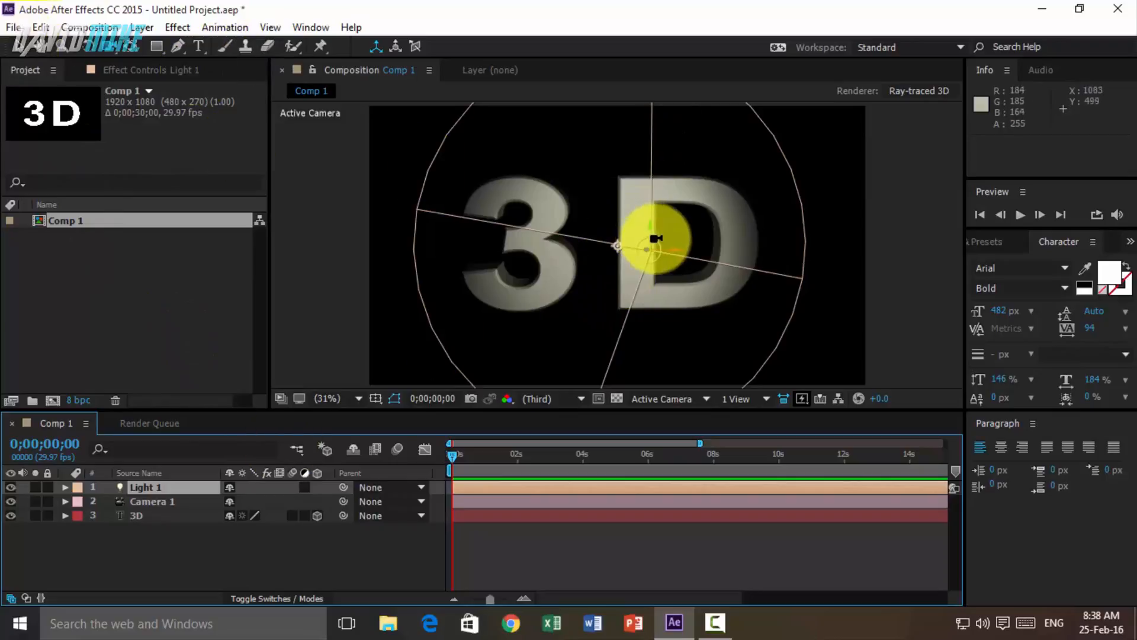
- Move the spot light to about 1768, 134, -540 and aim its point of interest between the letters at about 939, 541, 98
left_click(16, 47)
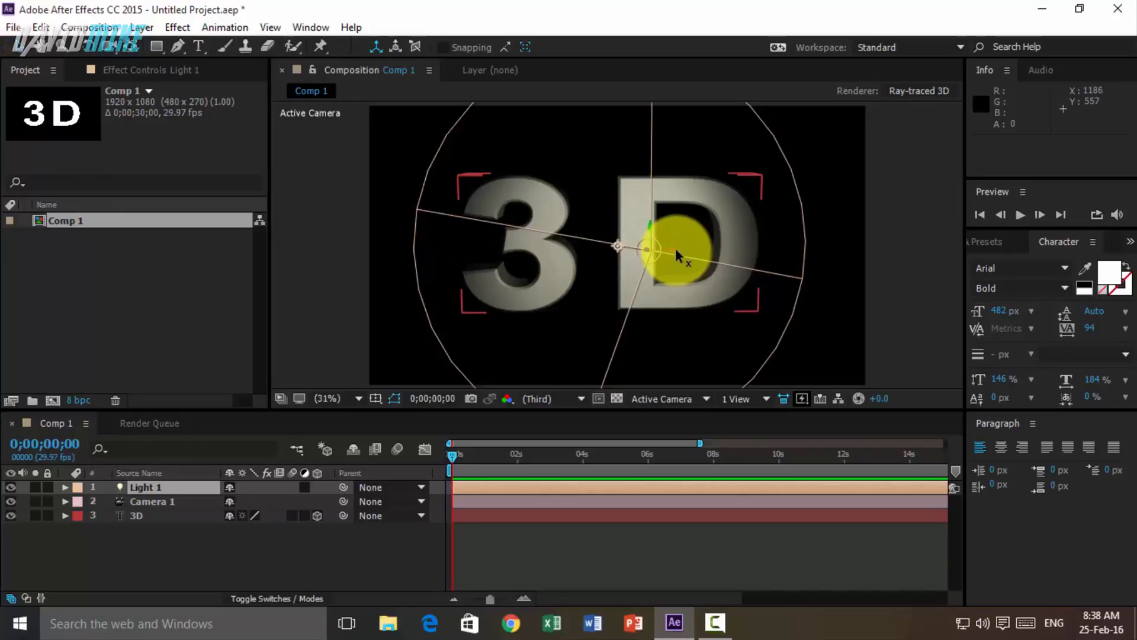
left_click_drag(651, 227, 910, 136)
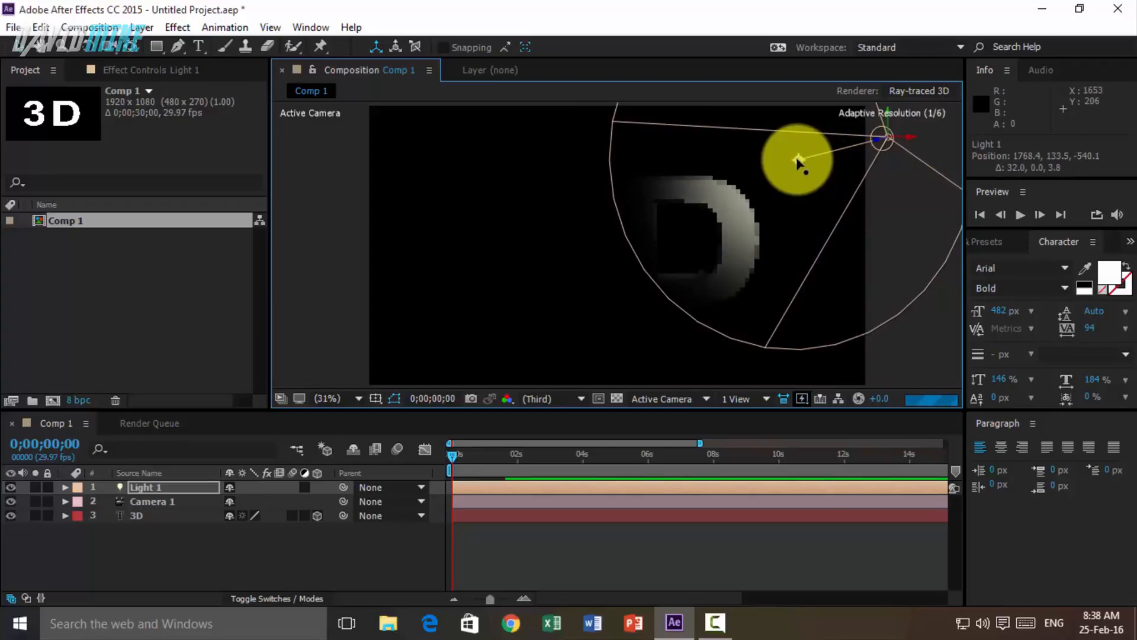
left_click_drag(798, 163, 611, 242)
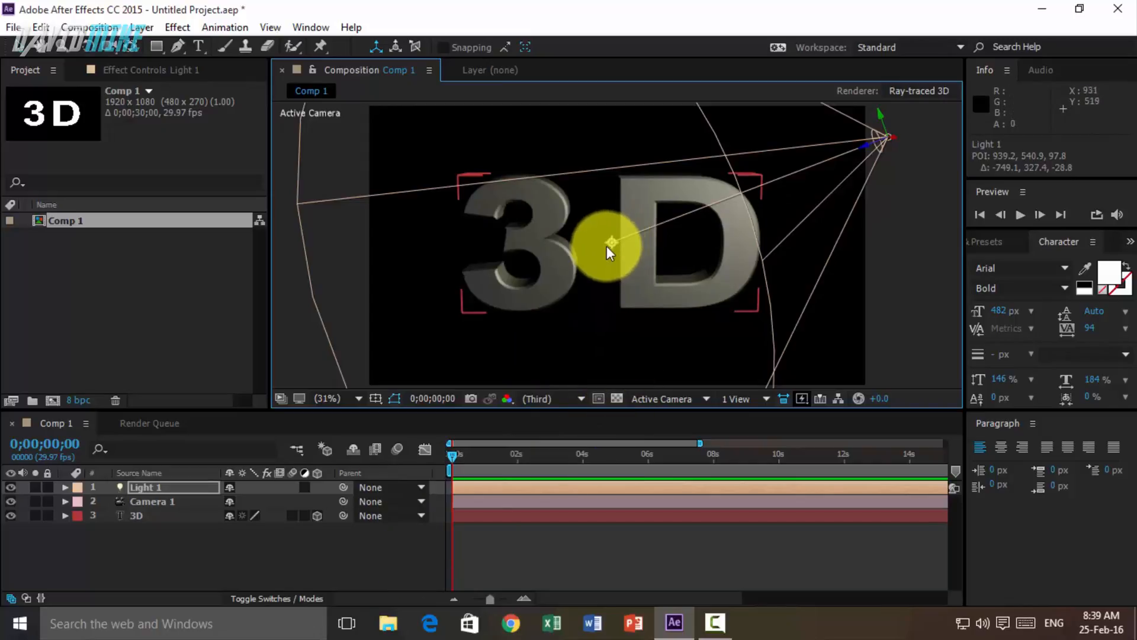
left_click(291, 549)
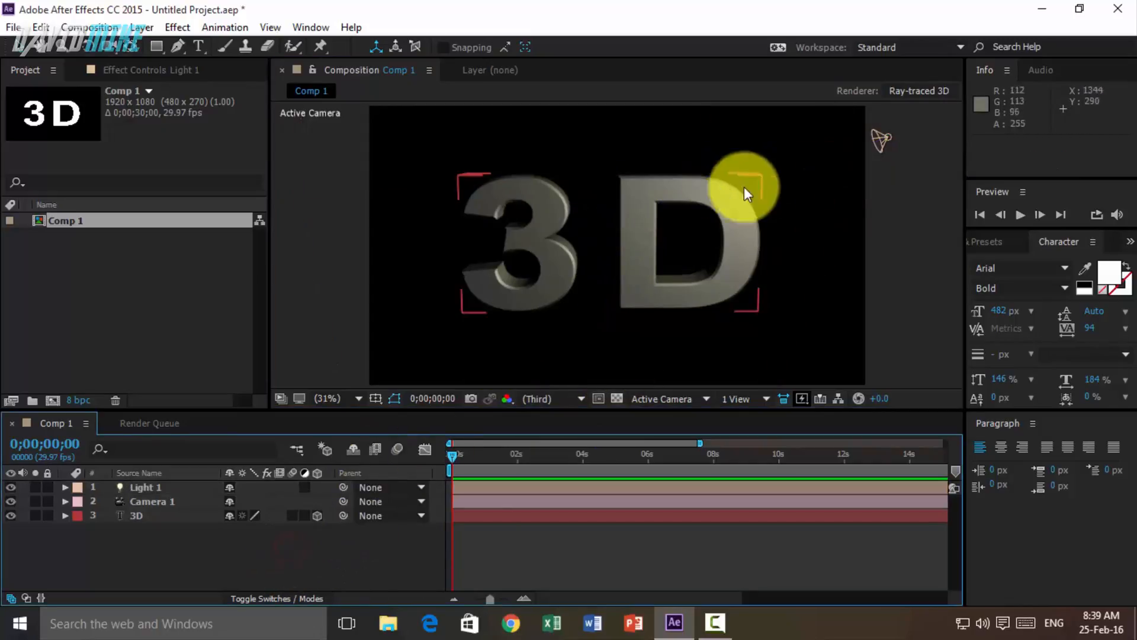
- Turn on Casts Shadows in the "3D" text layer's material options
left_click(64, 515)
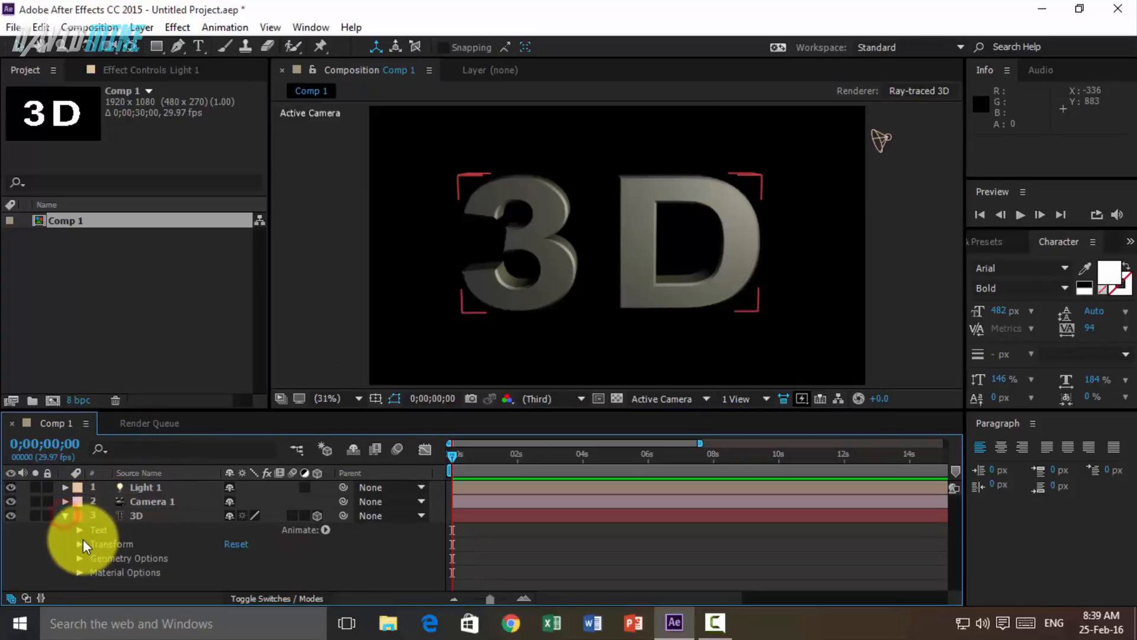
left_click(79, 572)
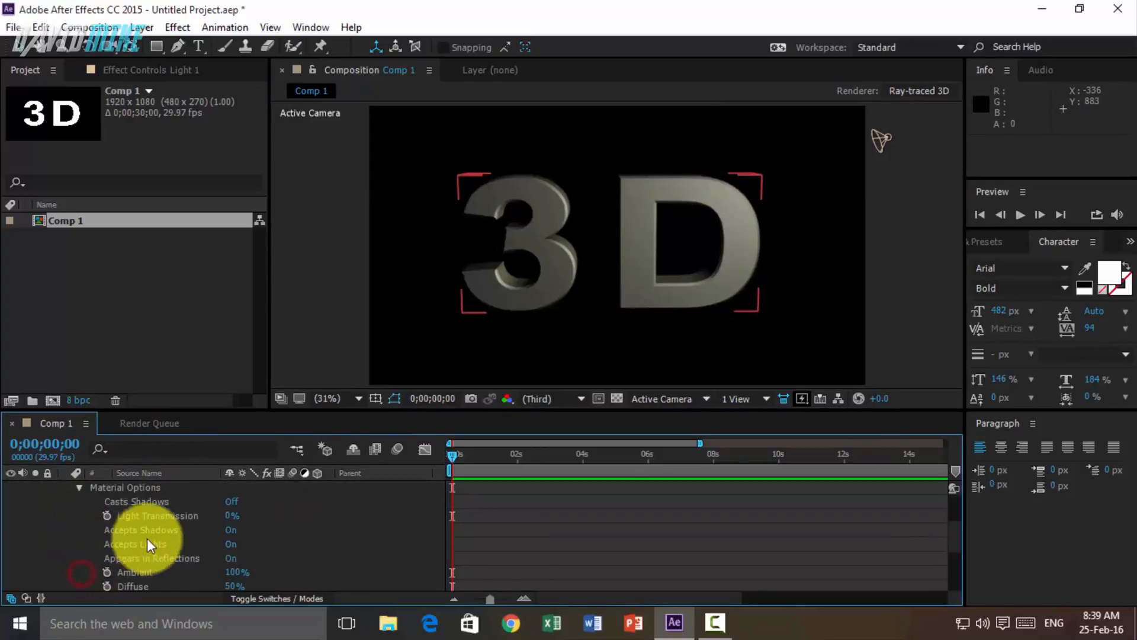
left_click(231, 501)
scroll(186, 538, "down", 3)
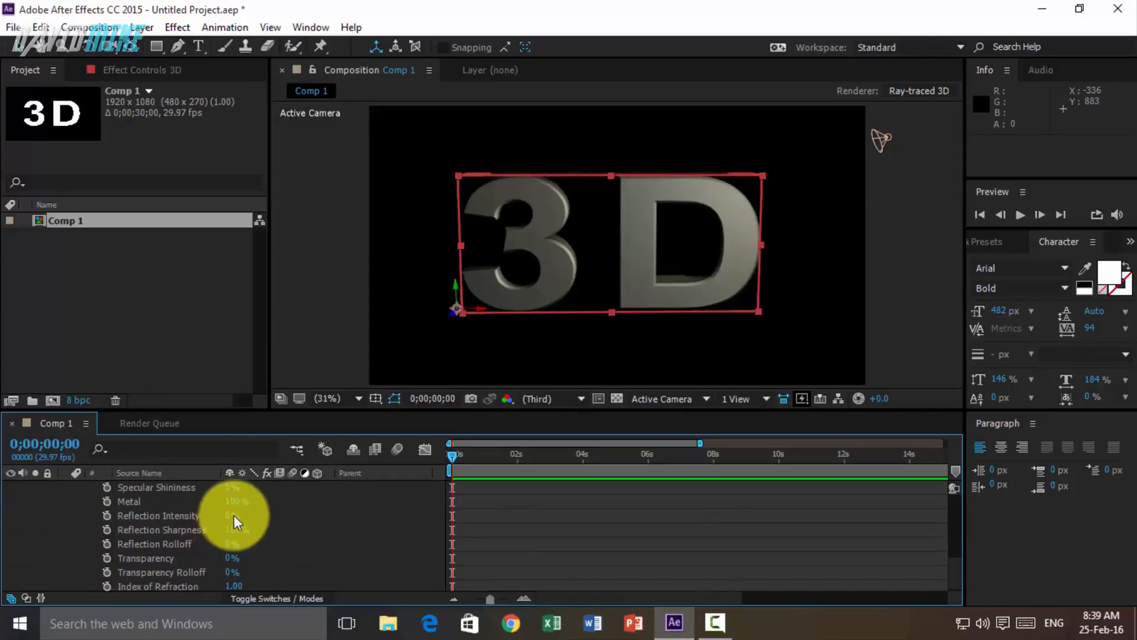
- Set the "3D" text's reflection intensity to 35% and specular intensity to 100%, fine-tune its specular shininess, then collapse the material options and deselect the layer
left_click_drag(231, 518, 259, 514)
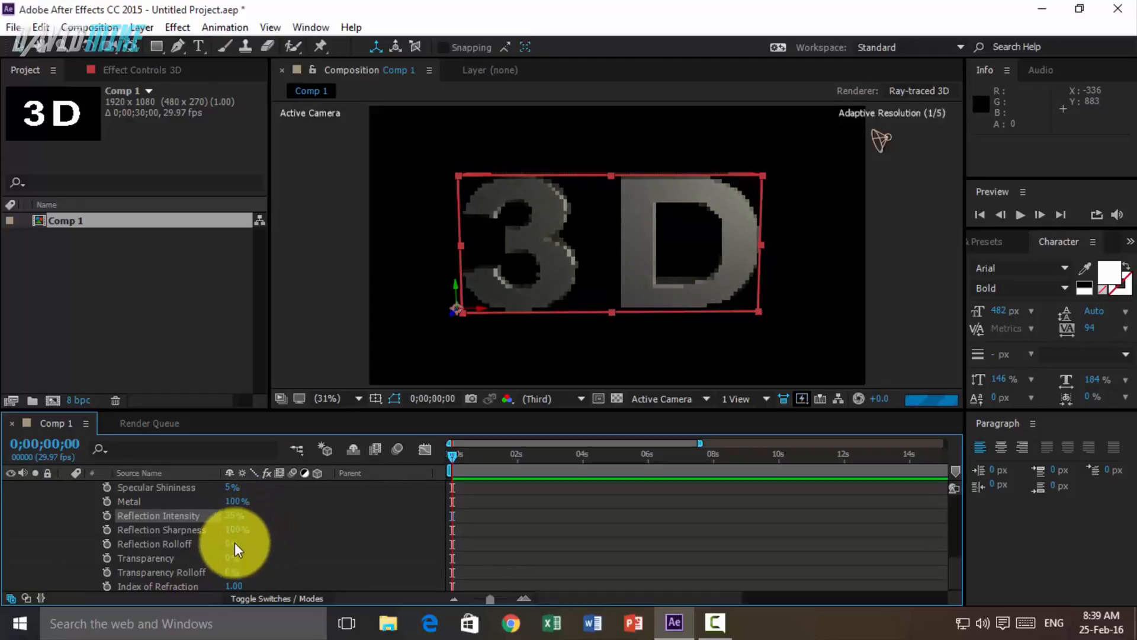
scroll(240, 549, "up", 3)
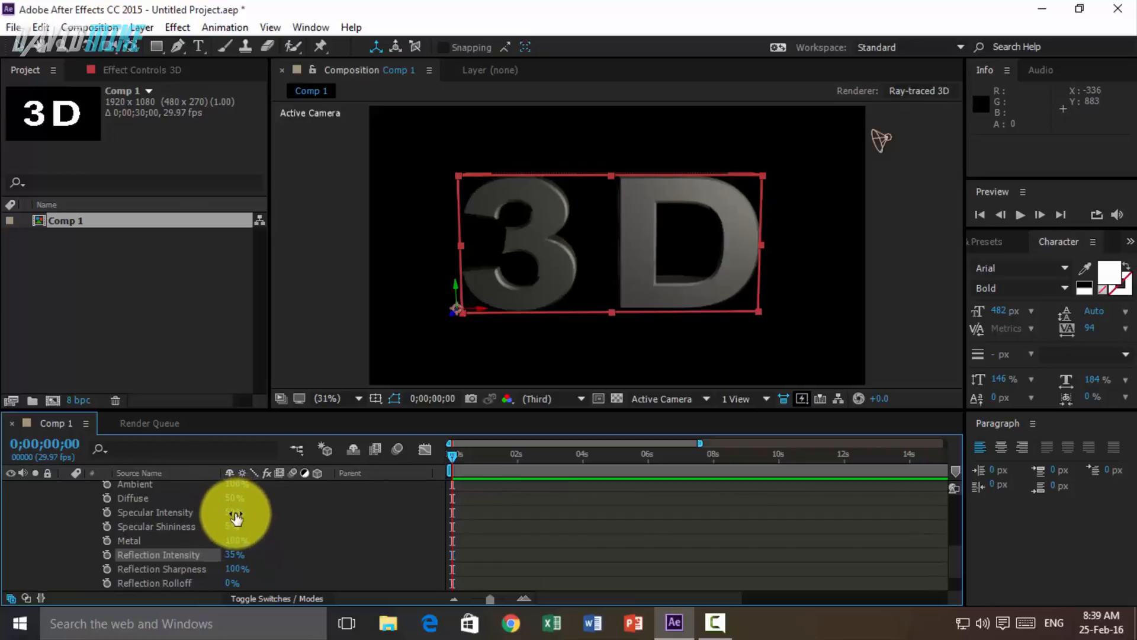
left_click_drag(236, 517, 286, 511)
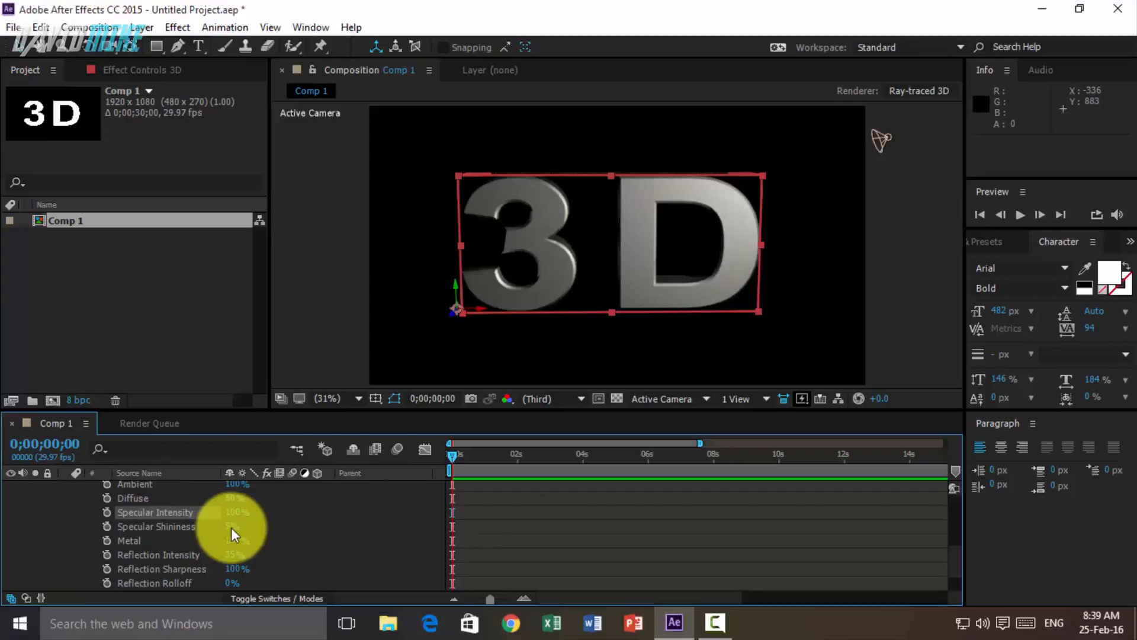
left_click_drag(225, 528, 229, 535)
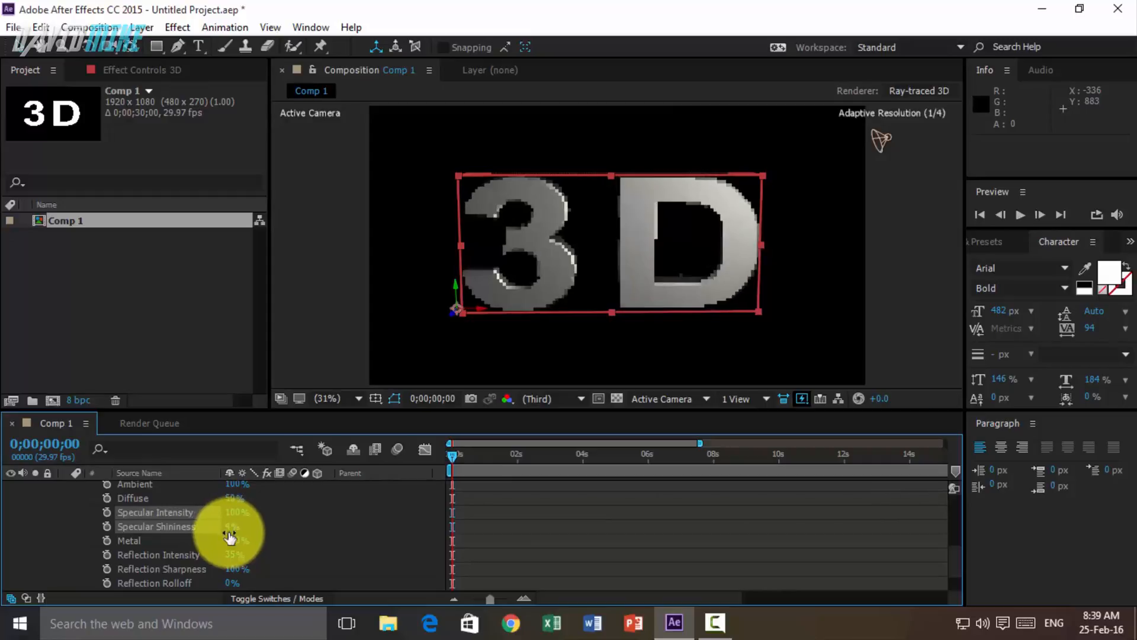
scroll(101, 519, "up", 2)
left_click(79, 483)
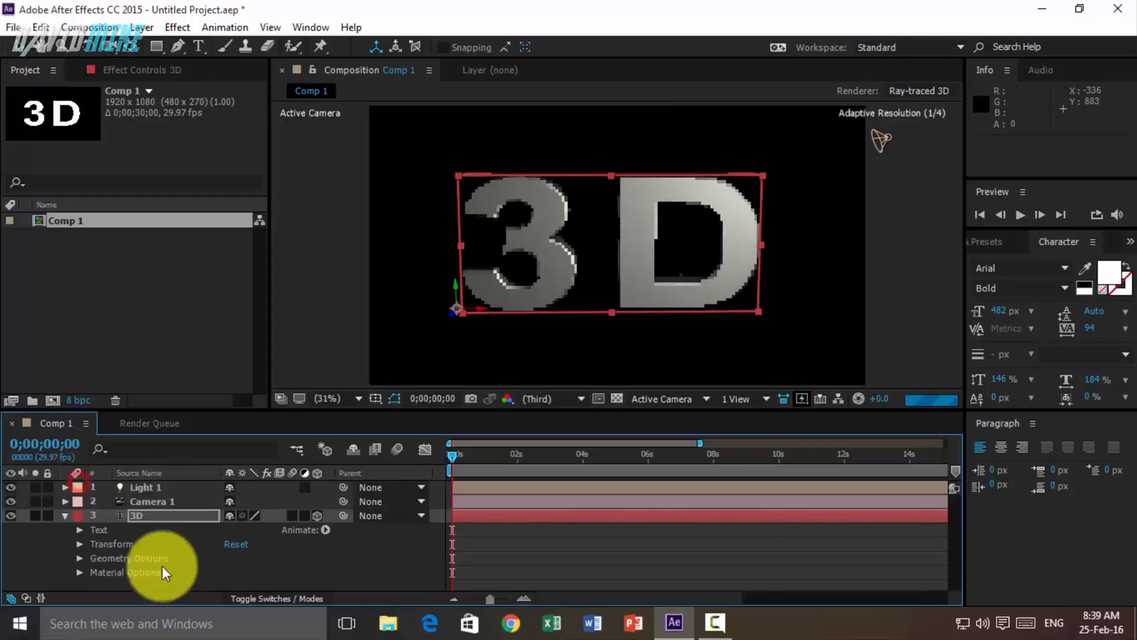
left_click(219, 581)
- Try out small Y rotations of the "3D" text around its lower-left anchor point, then collapse the transform properties
left_click(79, 543)
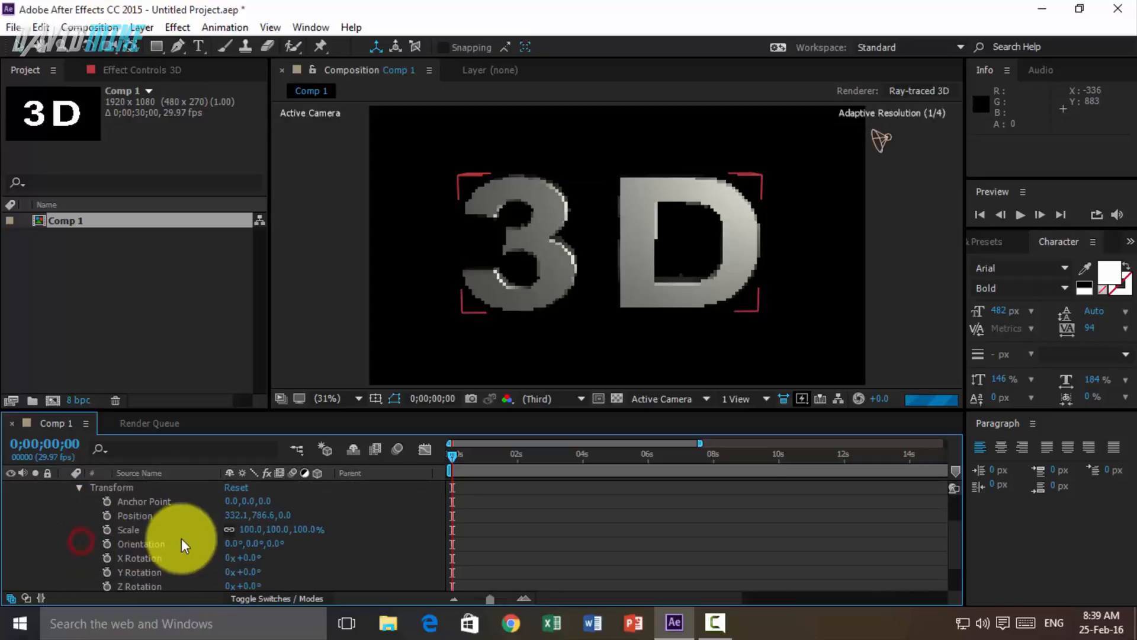
scroll(230, 532, "down", 1)
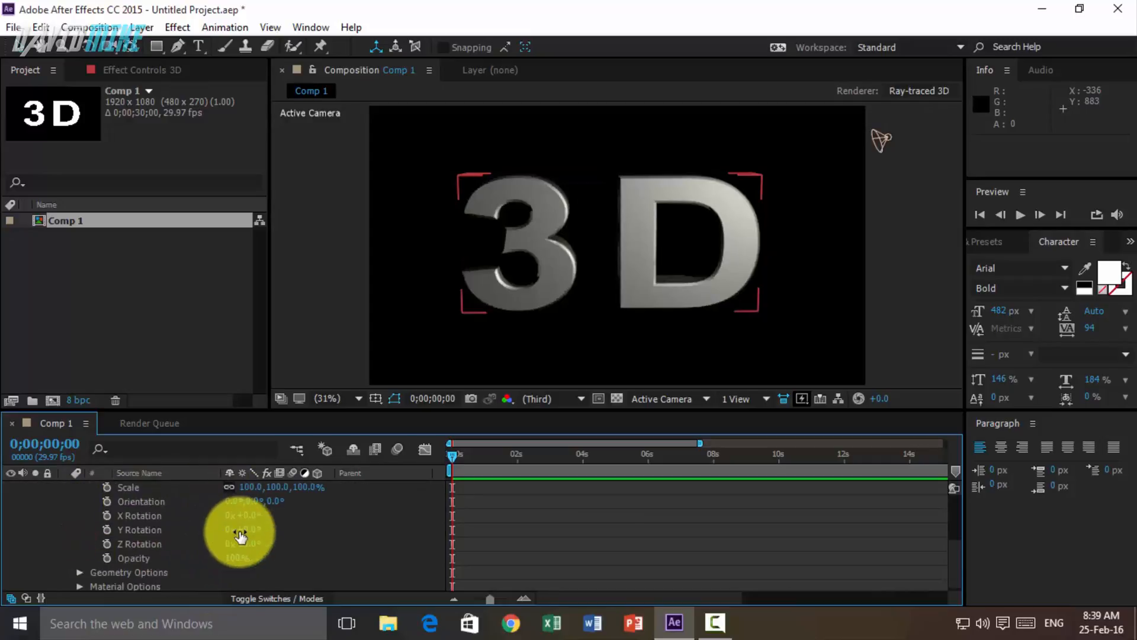
mouse_move(252, 535)
left_mouse_down()
mouse_move(286, 533)
mouse_move(241, 528)
left_mouse_up()
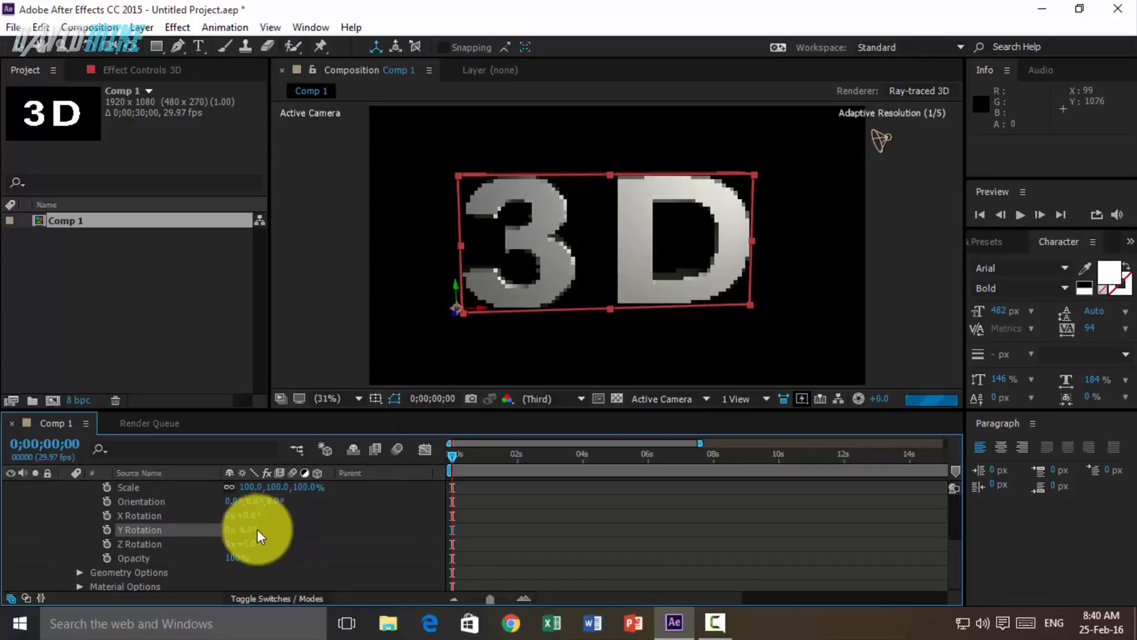
mouse_move(249, 529)
left_mouse_down()
mouse_move(368, 520)
mouse_move(250, 518)
left_mouse_up()
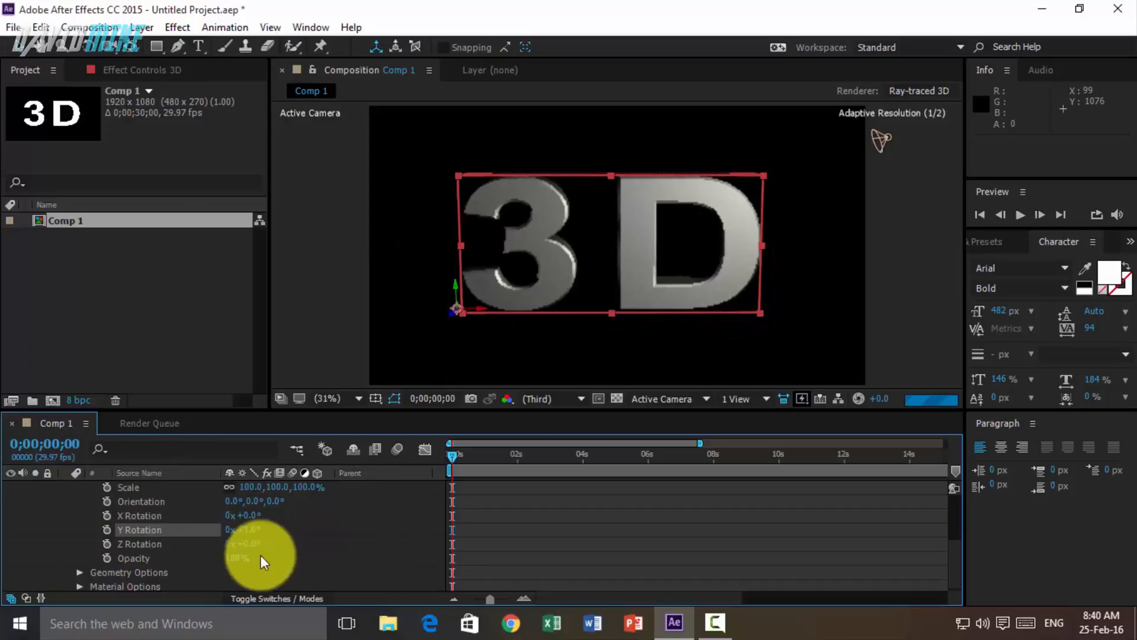
left_click(278, 575)
scroll(121, 514, "up", 3)
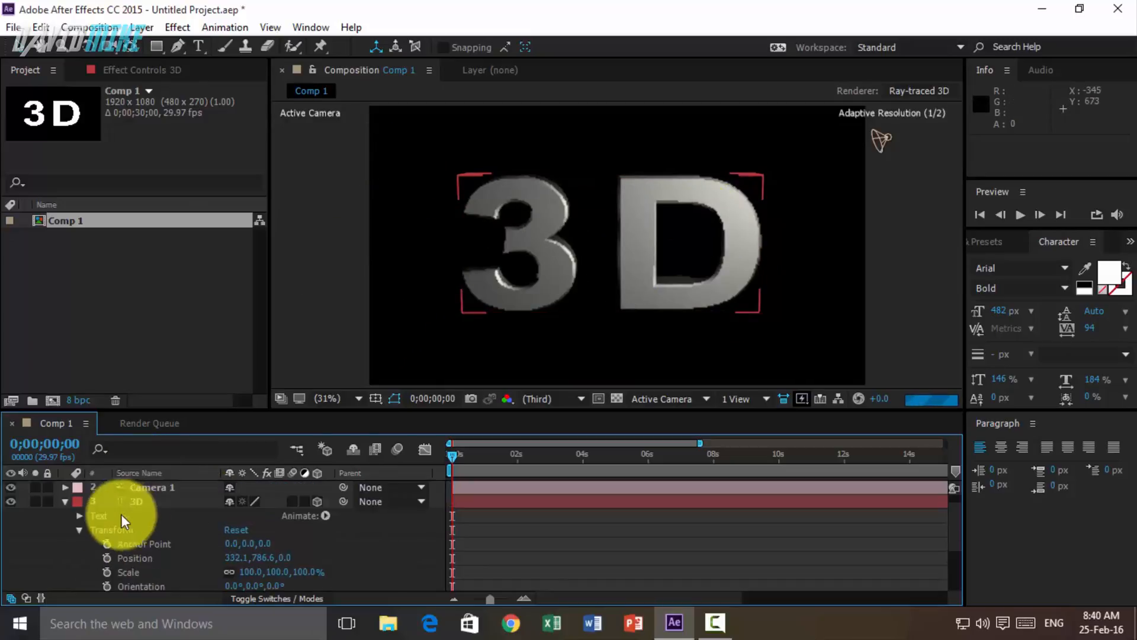
left_click(79, 529)
- Move the "3D" text's anchor point to the centre between the two letters, at about 604.3, -228.3, 28.7, using the Pan Behind tool
left_click(157, 515)
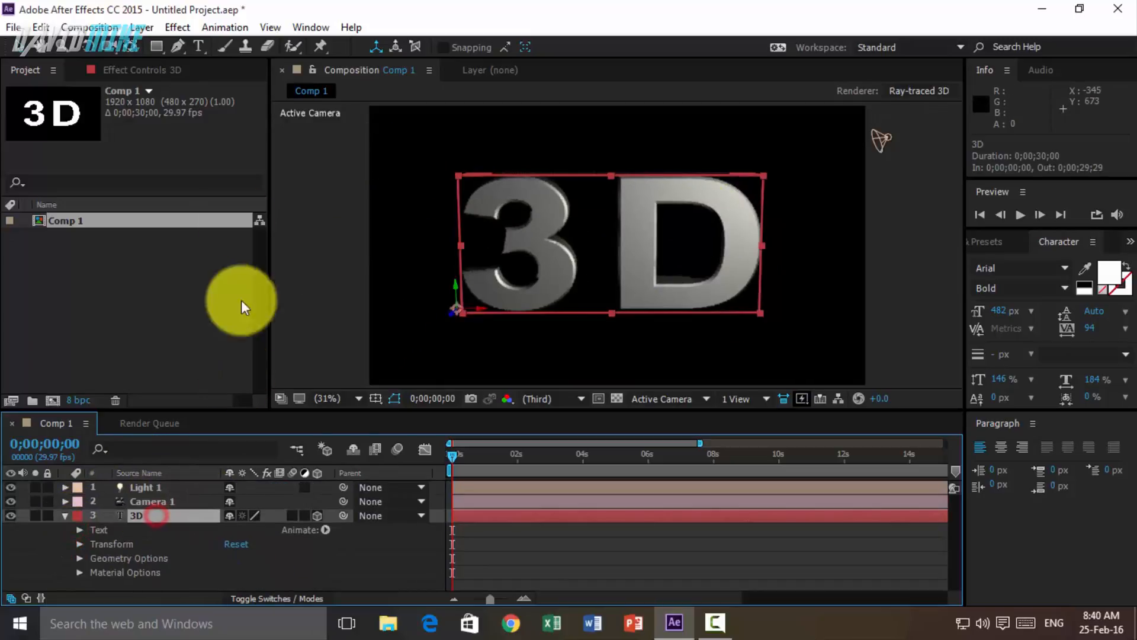
left_click(133, 51)
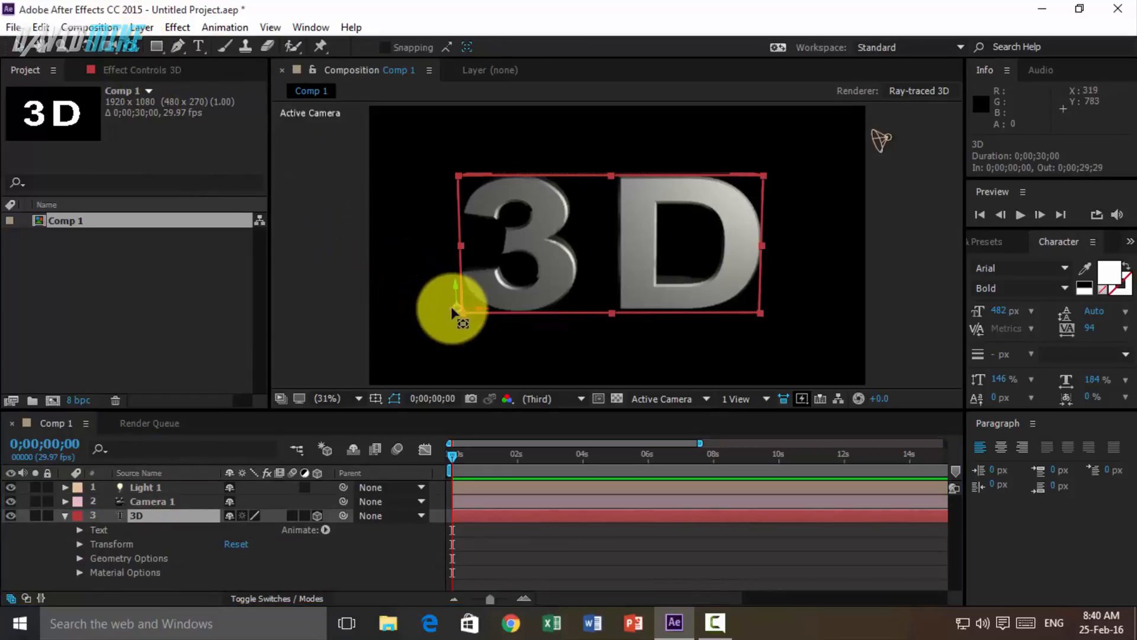
left_click_drag(458, 310, 613, 252)
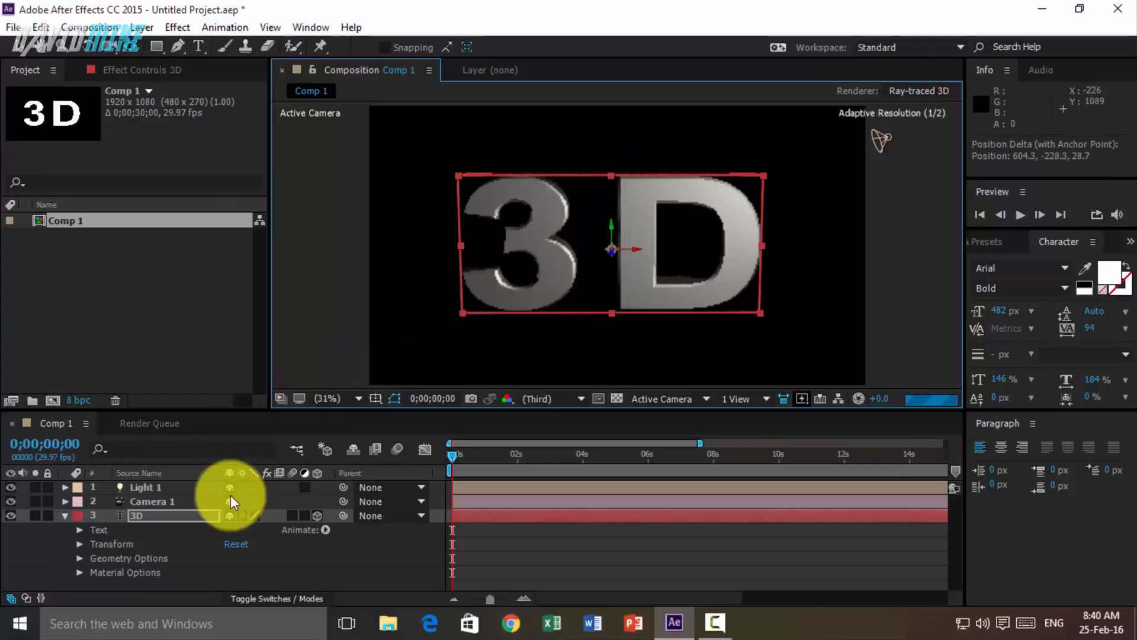
- Set the "3D" text's Y rotation to 0°, deselect the layer and switch back to the Selection tool
left_click(79, 544)
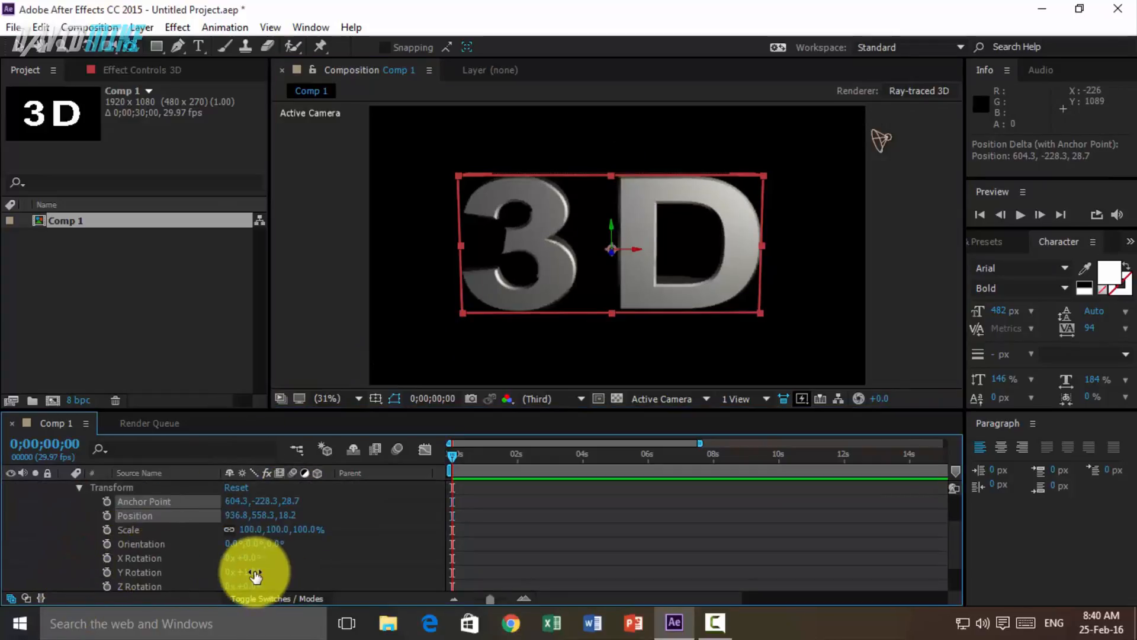
mouse_move(255, 574)
left_mouse_down()
mouse_move(520, 563)
mouse_move(258, 579)
left_mouse_up()
left_click(317, 572)
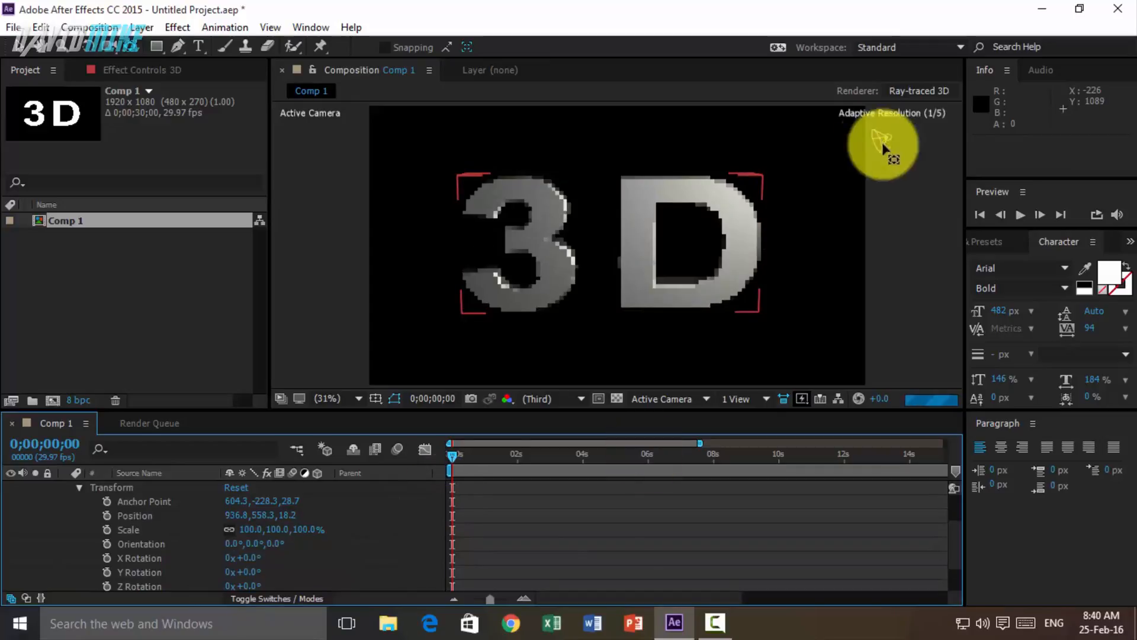
left_click(19, 46)
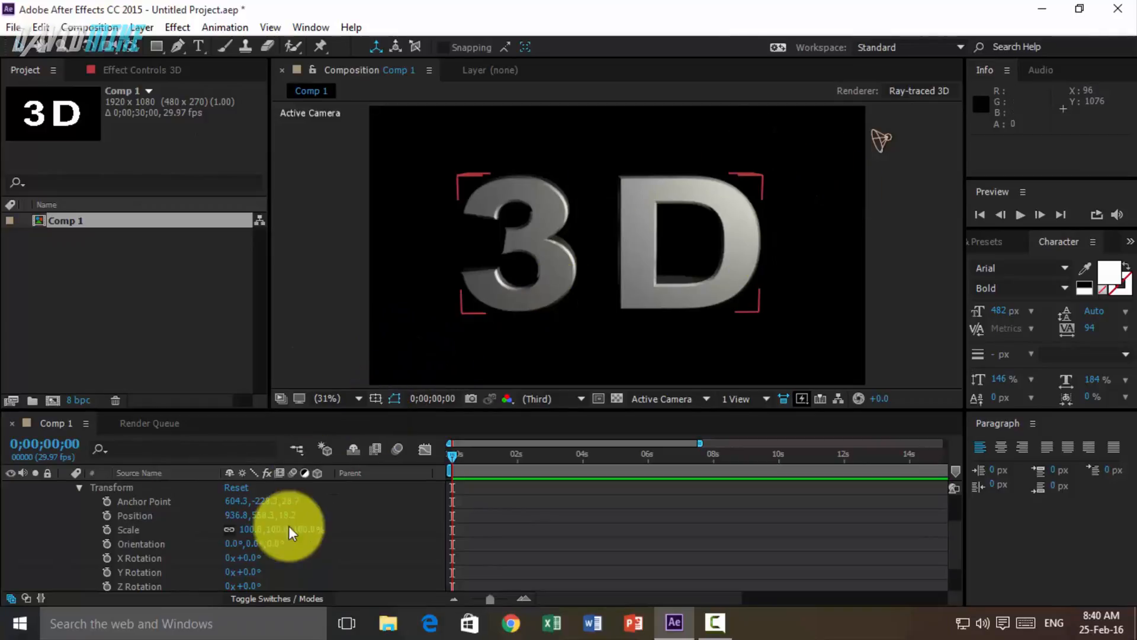
- Shorten the composition's work area to end at 0;00;02;00 and return the current time to the start
scroll(205, 511, "up", 1)
scroll(213, 518, "down", 1)
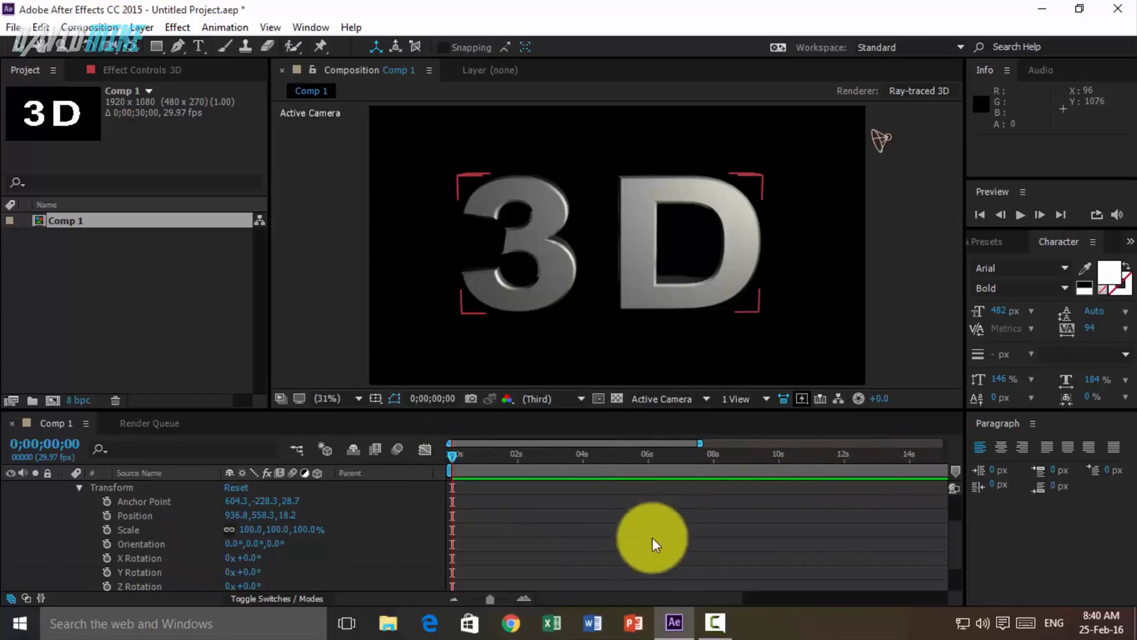
left_click_drag(642, 596, 907, 580)
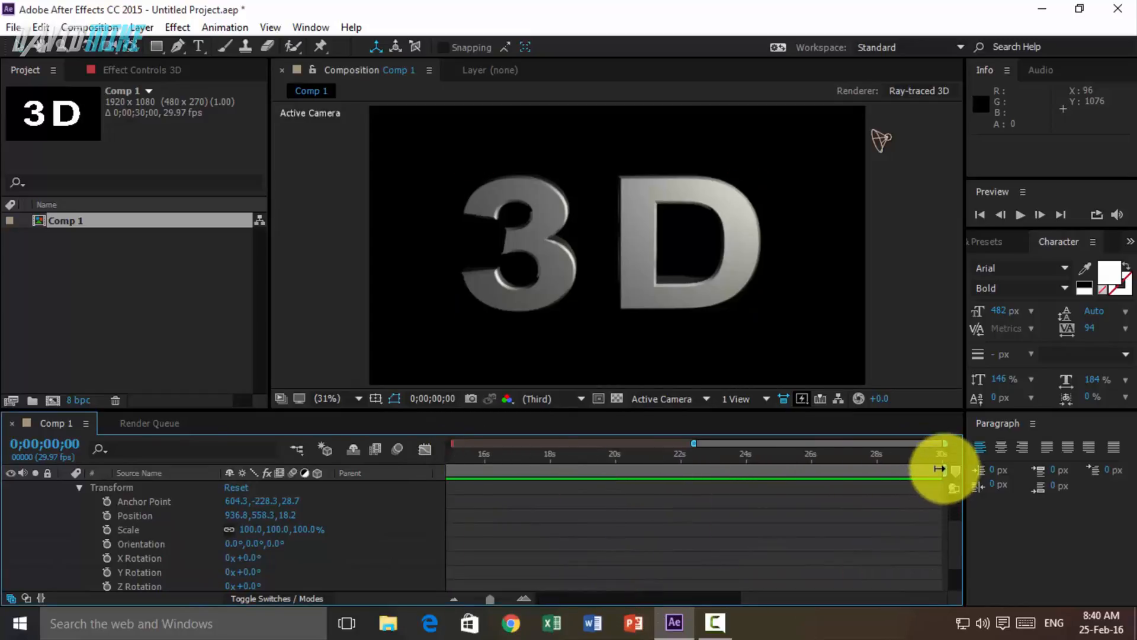
left_click_drag(944, 468, 550, 469)
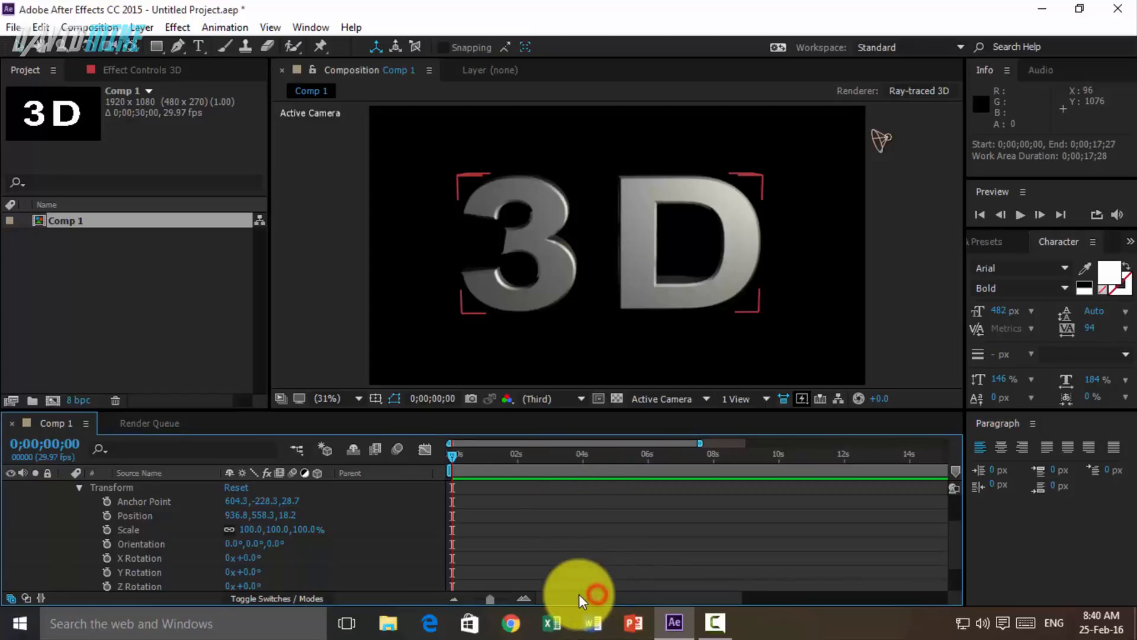
left_click(826, 595)
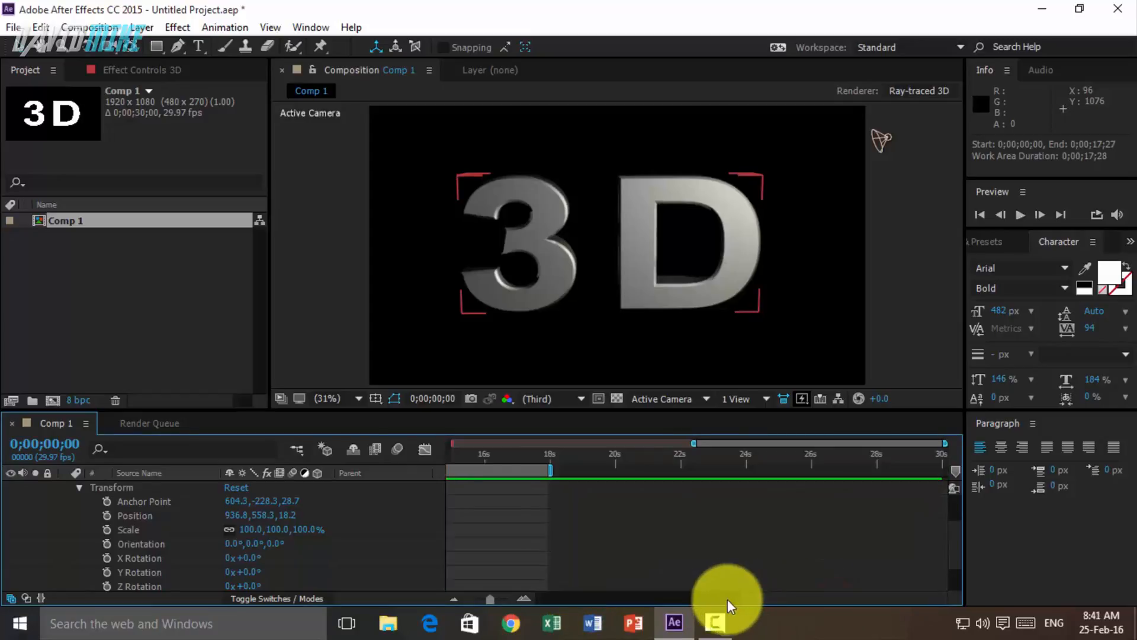
left_click_drag(748, 596, 707, 594)
left_click_drag(668, 470, 474, 468)
left_click_drag(706, 595, 541, 594)
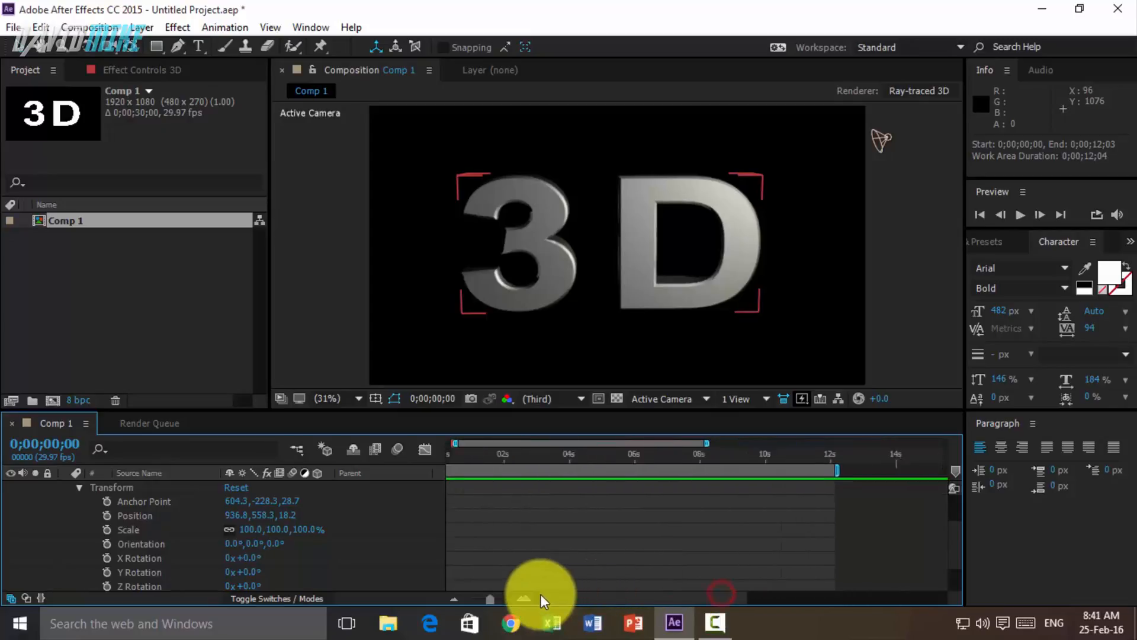
left_click(890, 484)
left_click(854, 467)
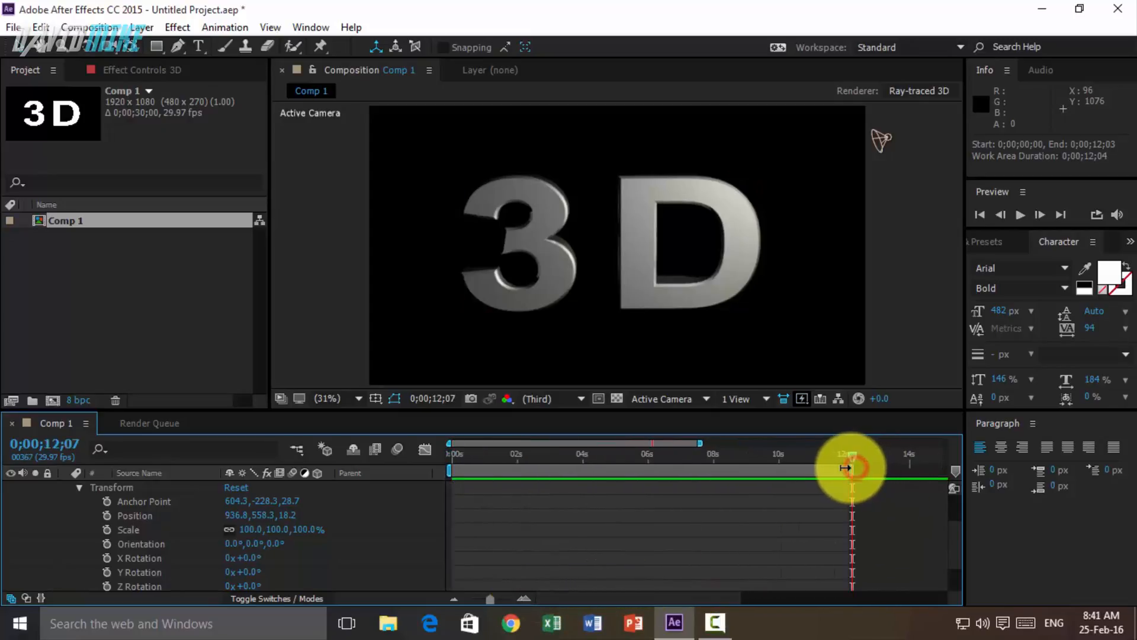
left_click_drag(635, 462, 517, 479)
left_click_drag(854, 453, 403, 462)
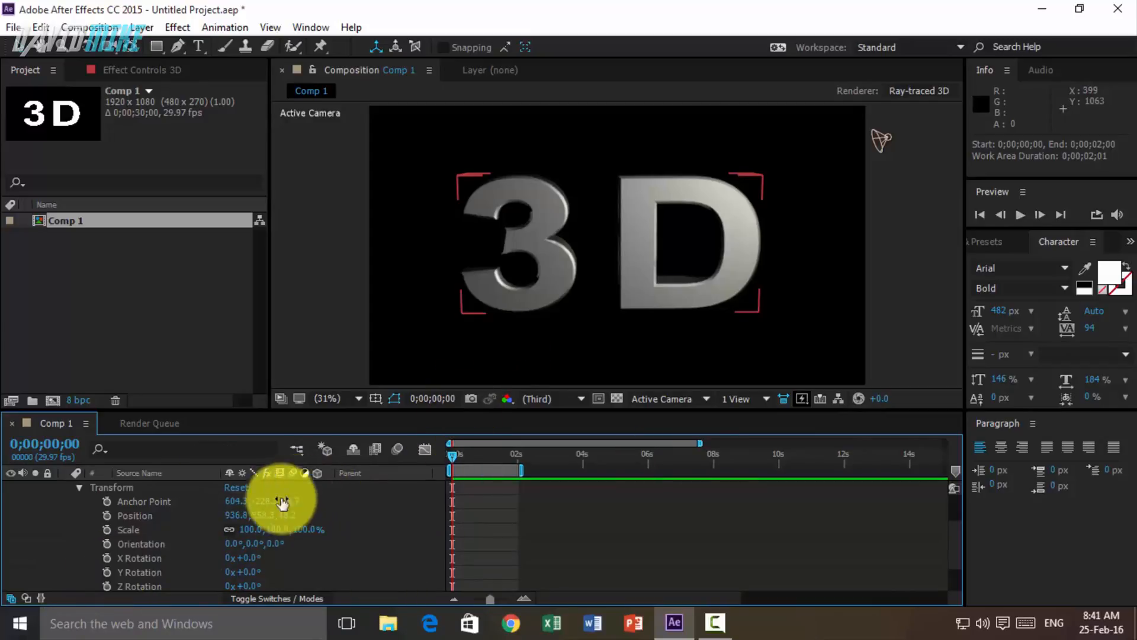
- Keyframe the "3D" text's Y rotation from 0° at the start to 2 full revolutions at 0;00;02;00, then return to the first frame
left_click(109, 572)
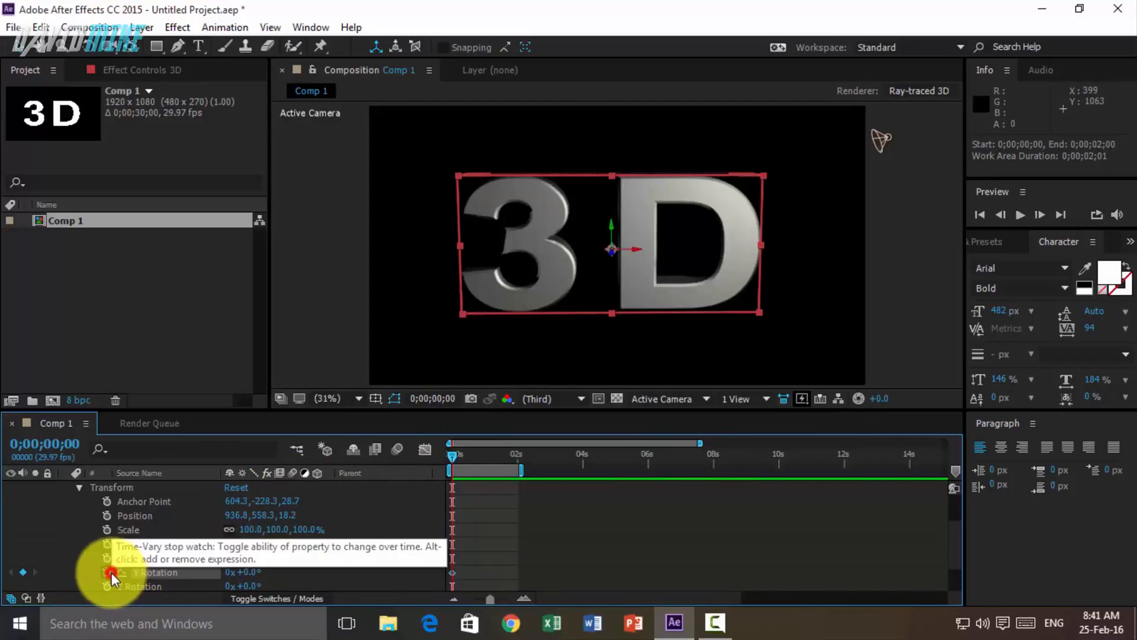
left_click_drag(452, 457, 517, 456)
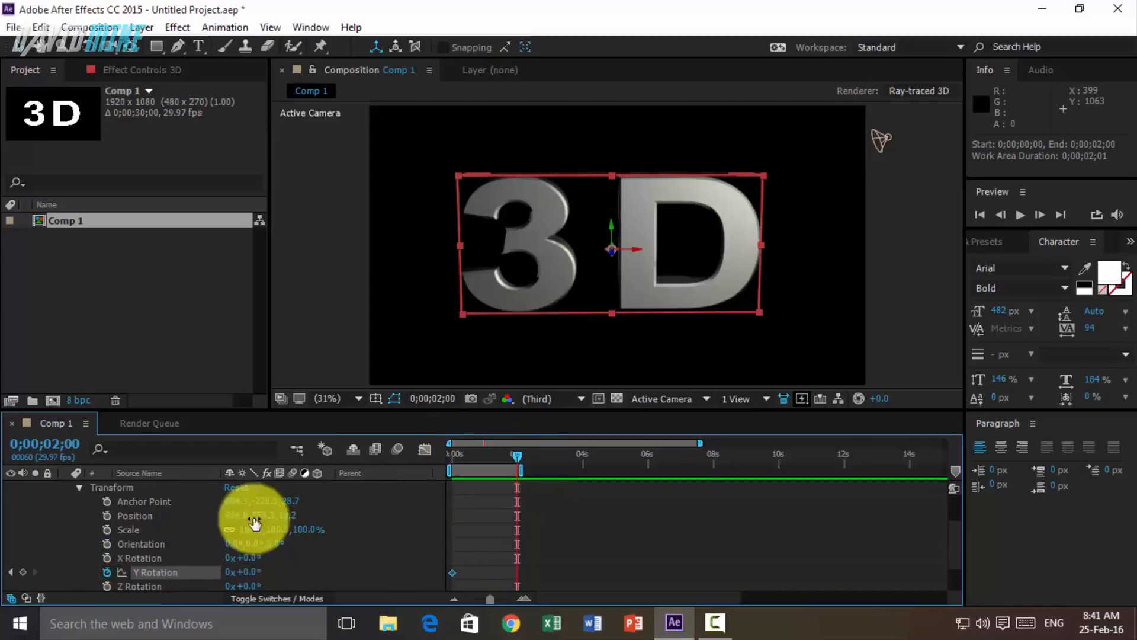
left_click(227, 571)
type("2")
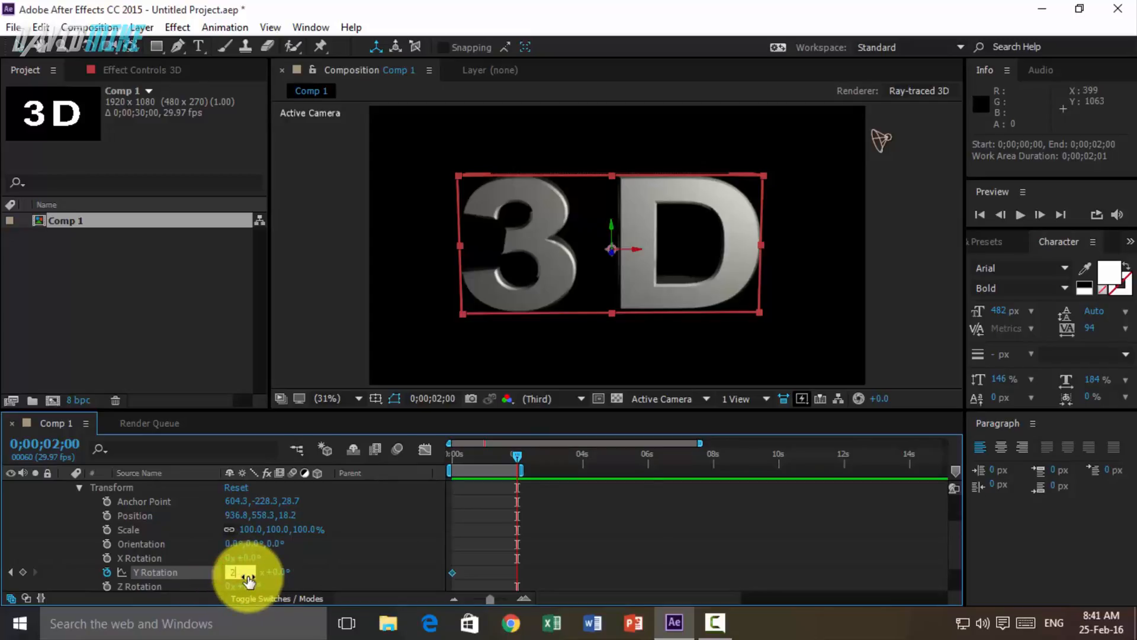
key("Return")
left_click(327, 565)
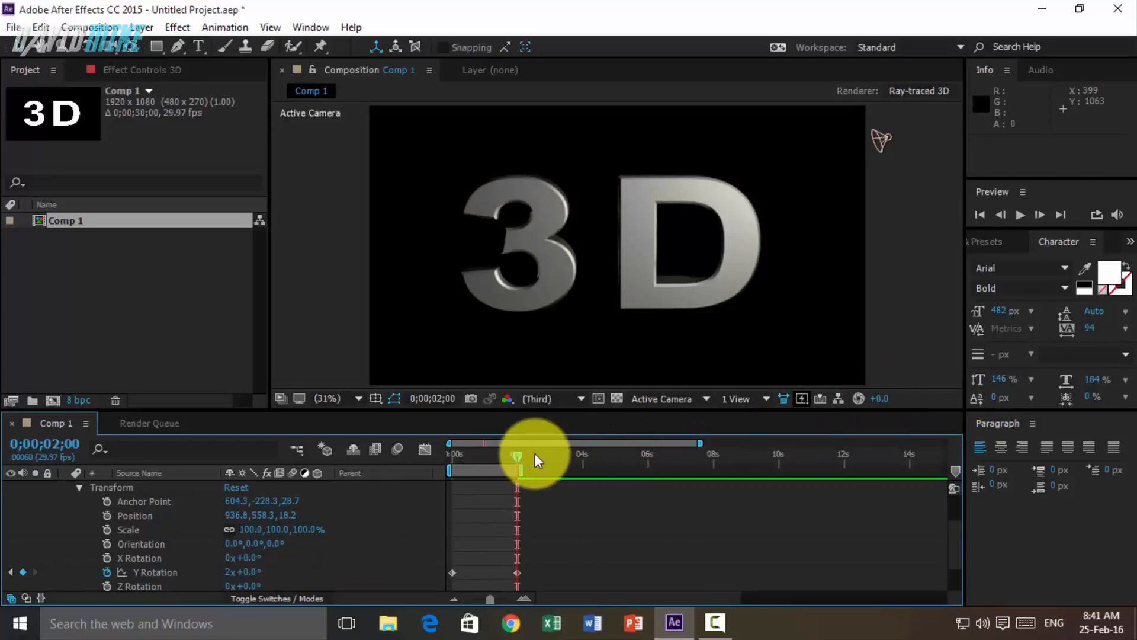
left_click_drag(518, 456, 439, 458)
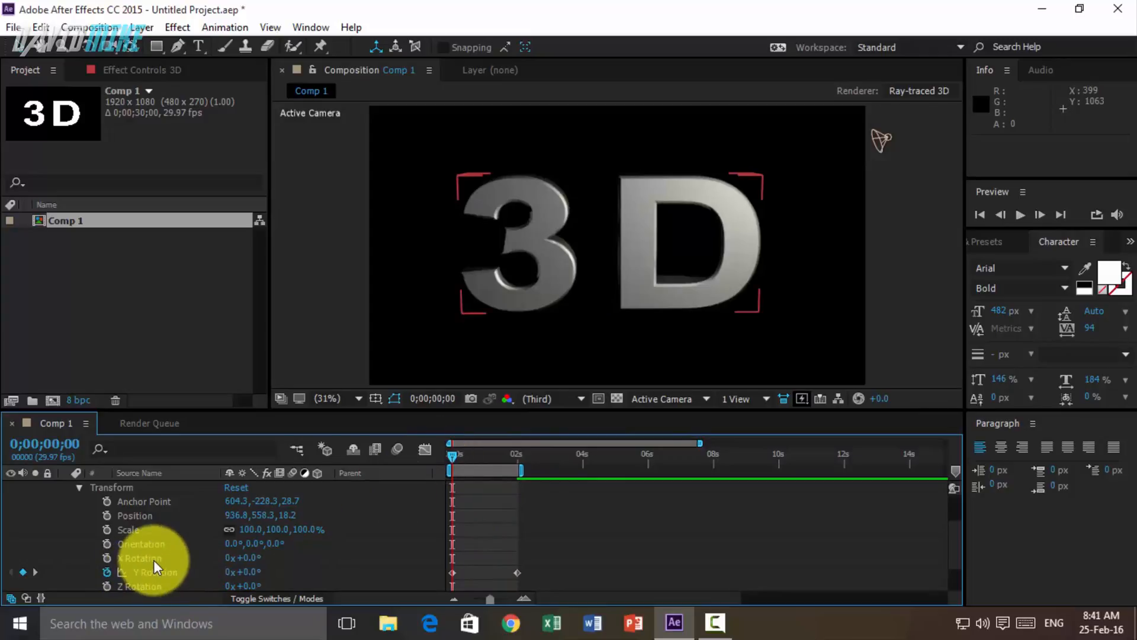
- Review the "3D" layer's transform properties, then examine its material options from shadow casting to the reflection settings
scroll(331, 529, "up", 2)
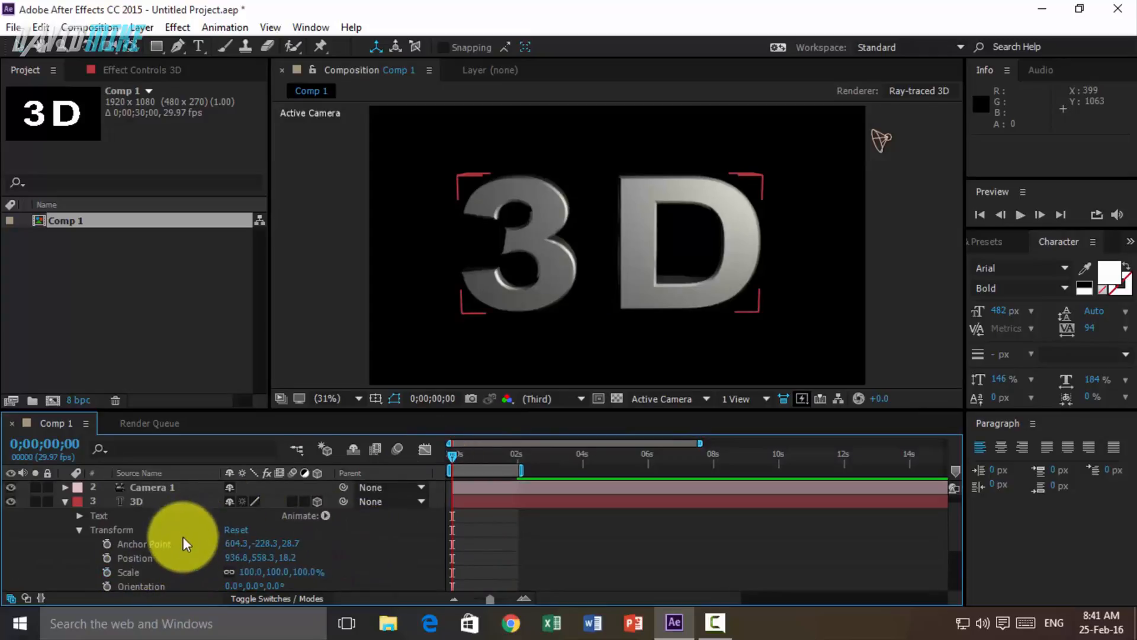
scroll(219, 558, "down", 2)
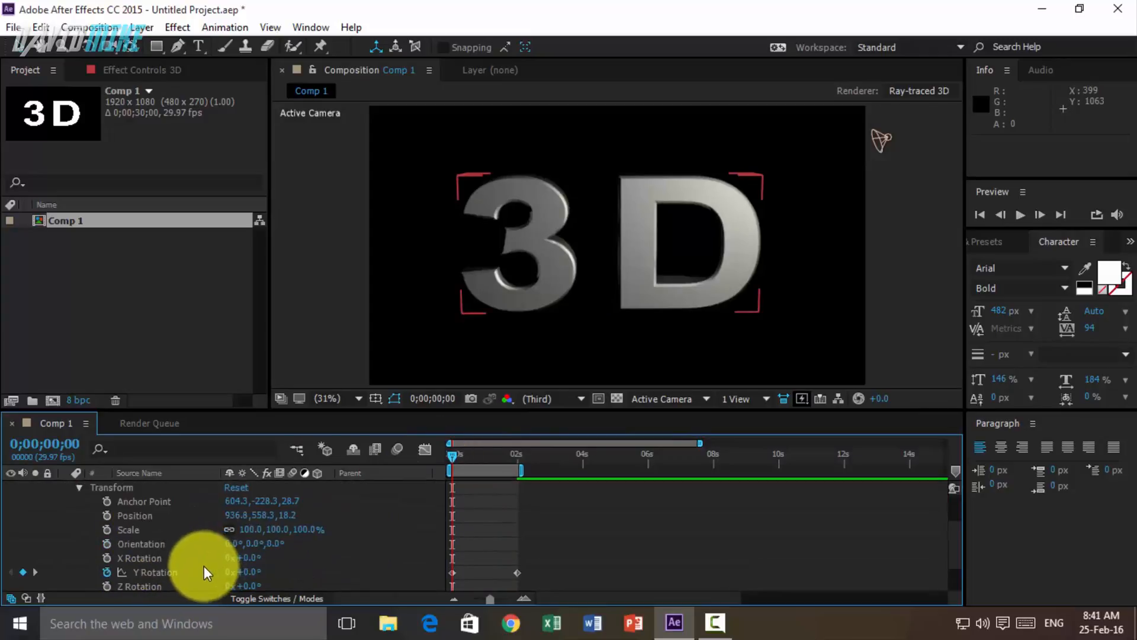
scroll(224, 559, "down", 1)
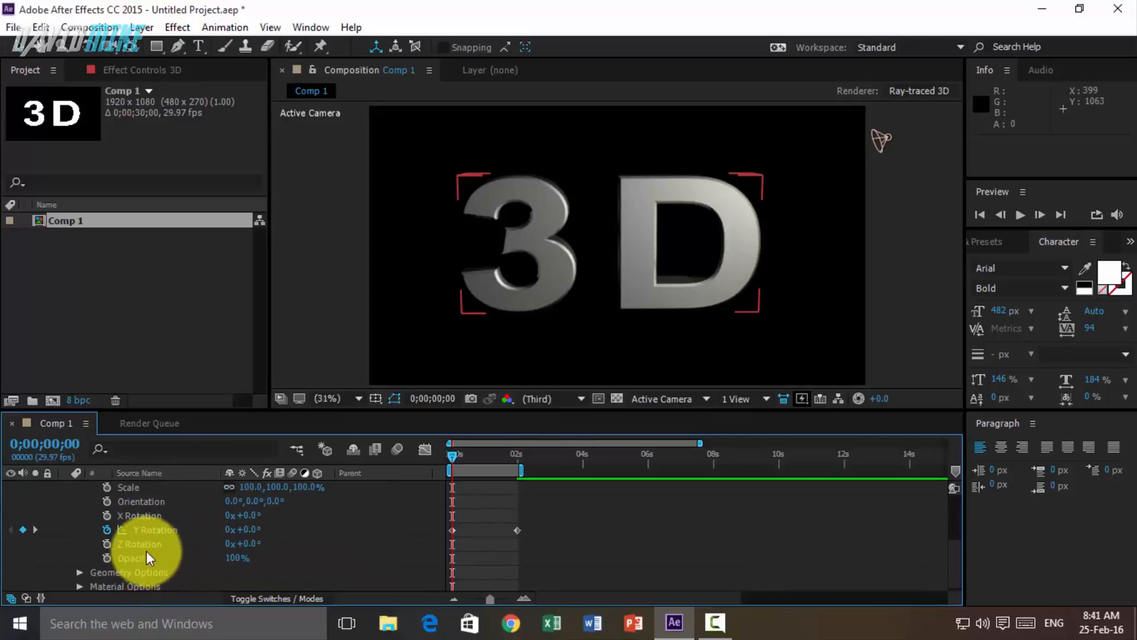
scroll(159, 537, "up", 1)
scroll(119, 528, "up", 2)
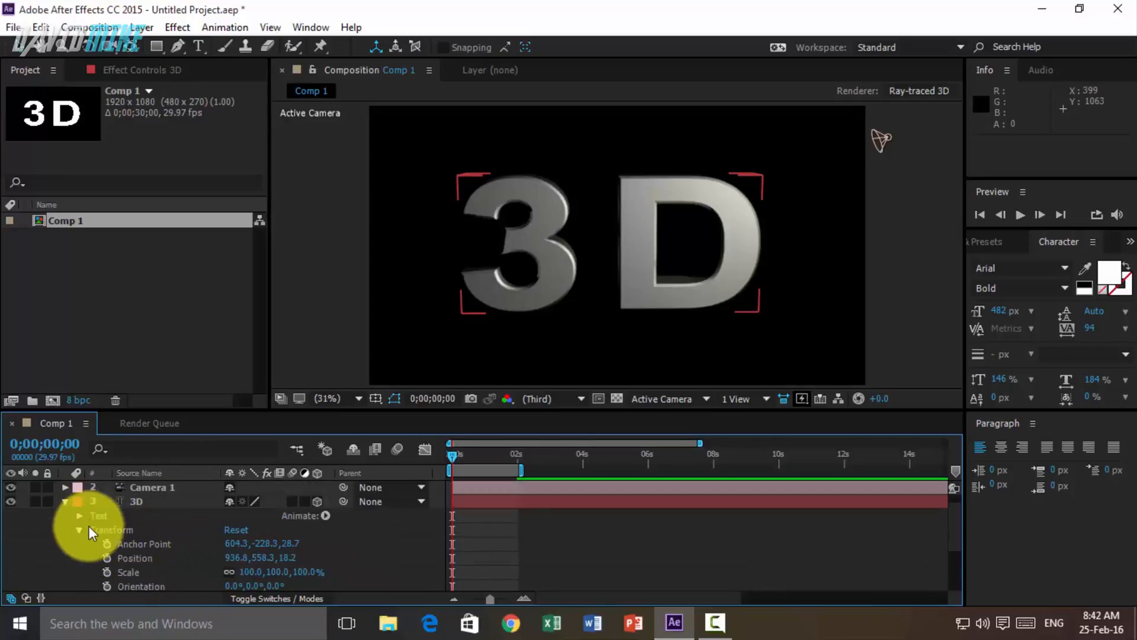
left_click(81, 528)
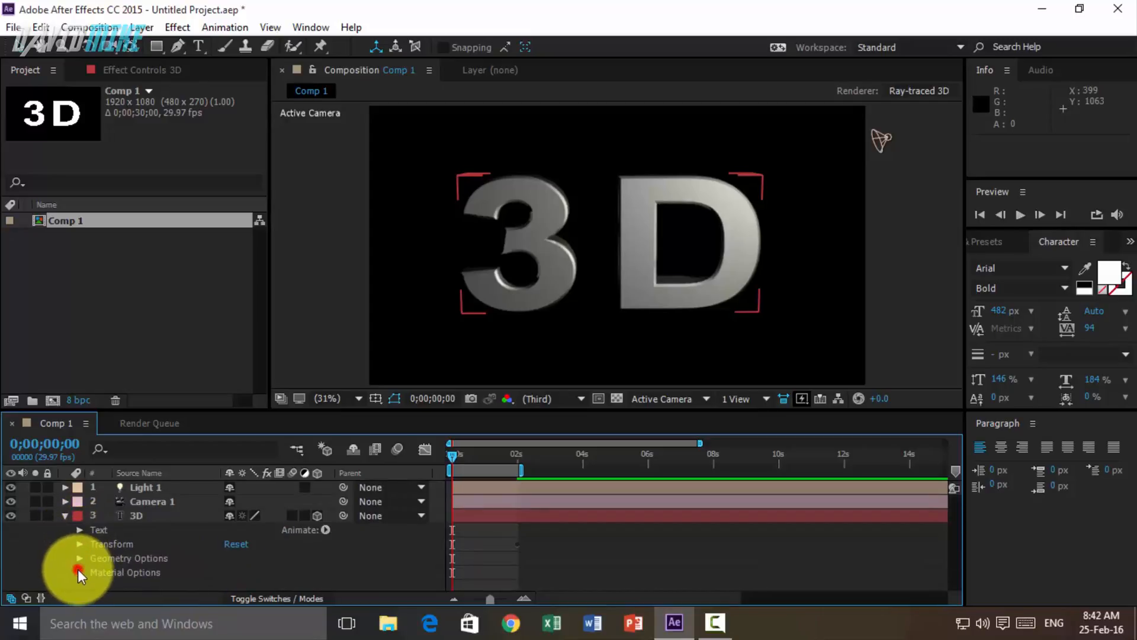
left_click(78, 573)
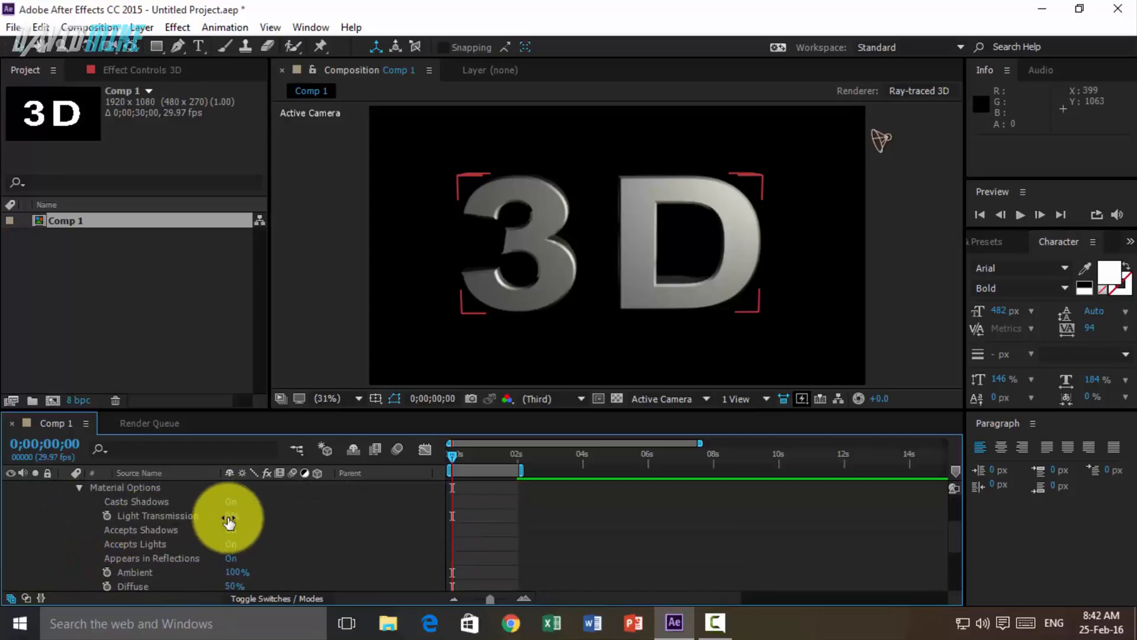
scroll(161, 556, "down", 3)
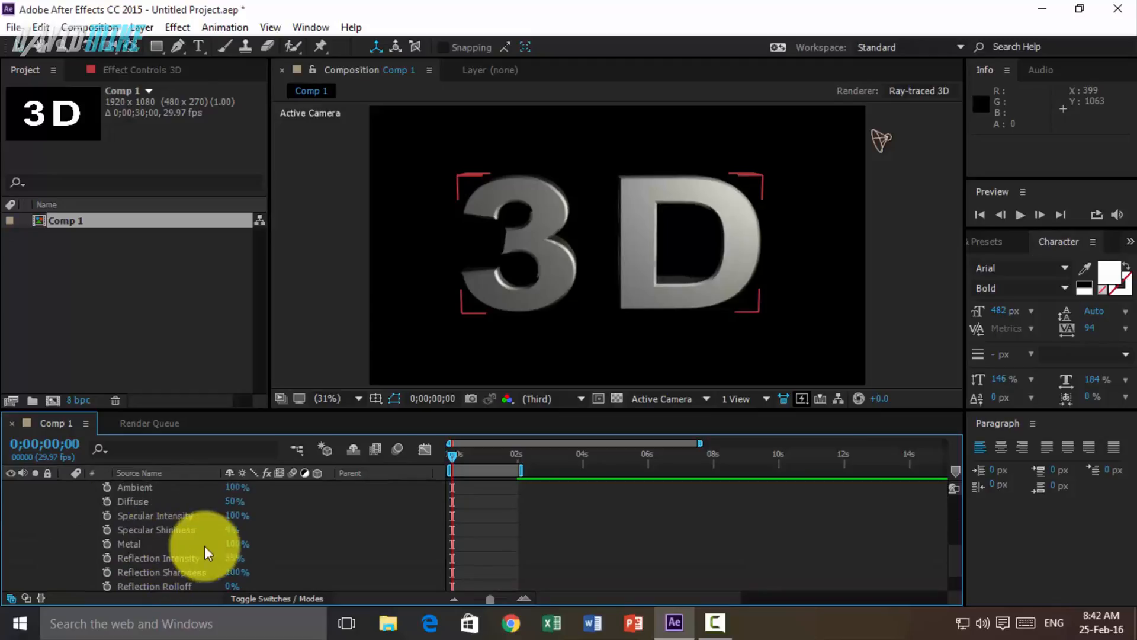
- Examine the "3D" layer's Metal and reflection material values, then the light's intensity, colour, cone and falloff options
left_click_drag(228, 550, 274, 544)
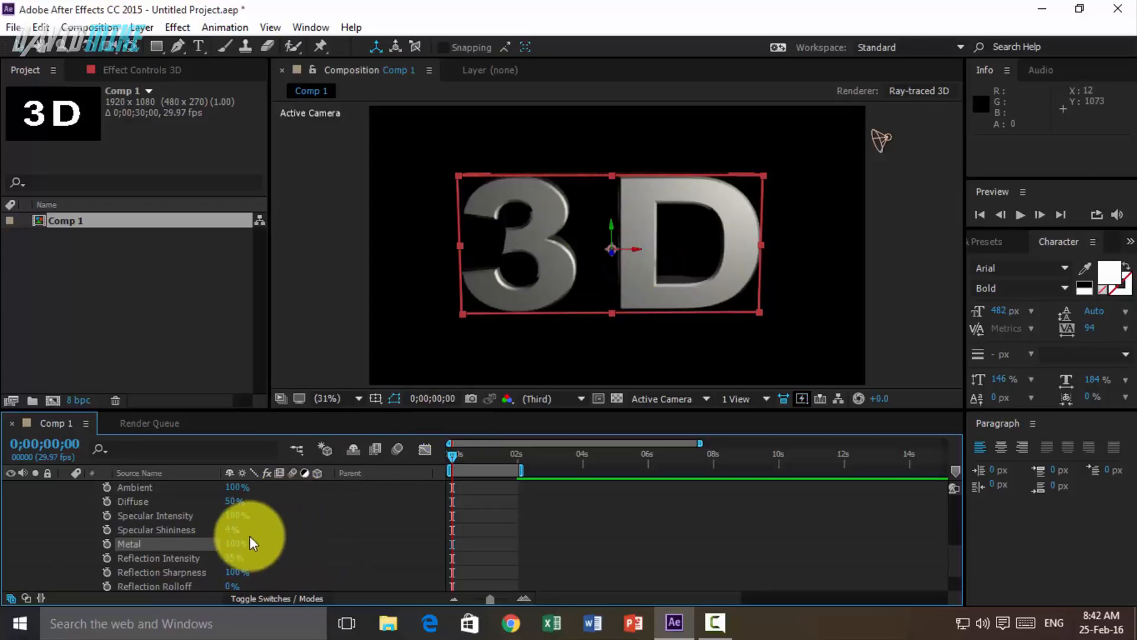
scroll(250, 537, "down", 3)
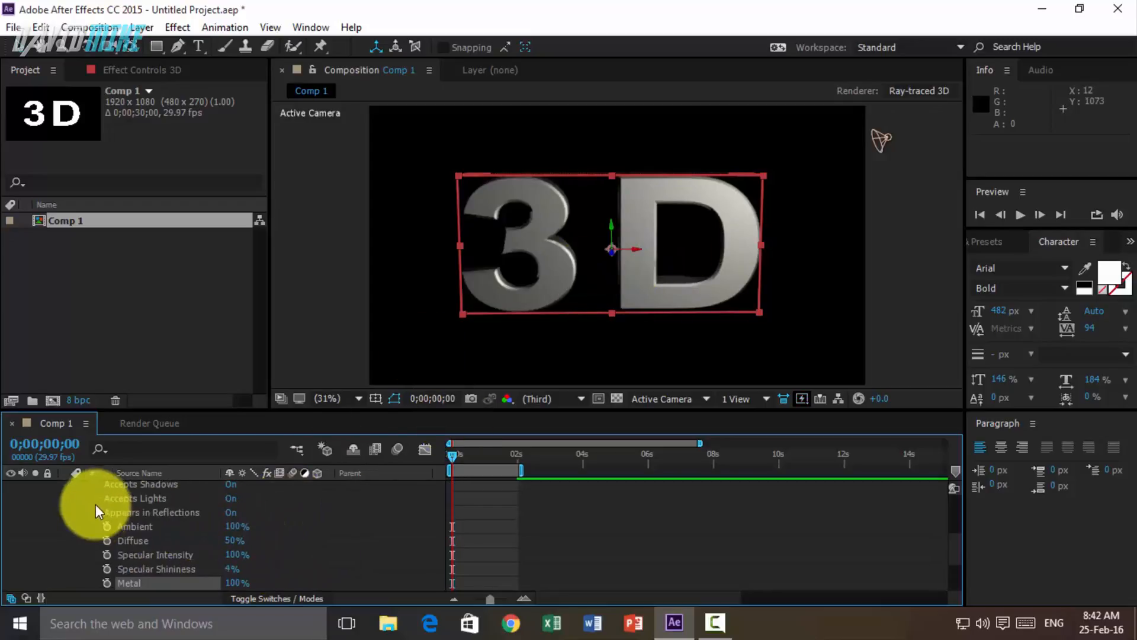
scroll(83, 527, "up", 5)
left_click(80, 573)
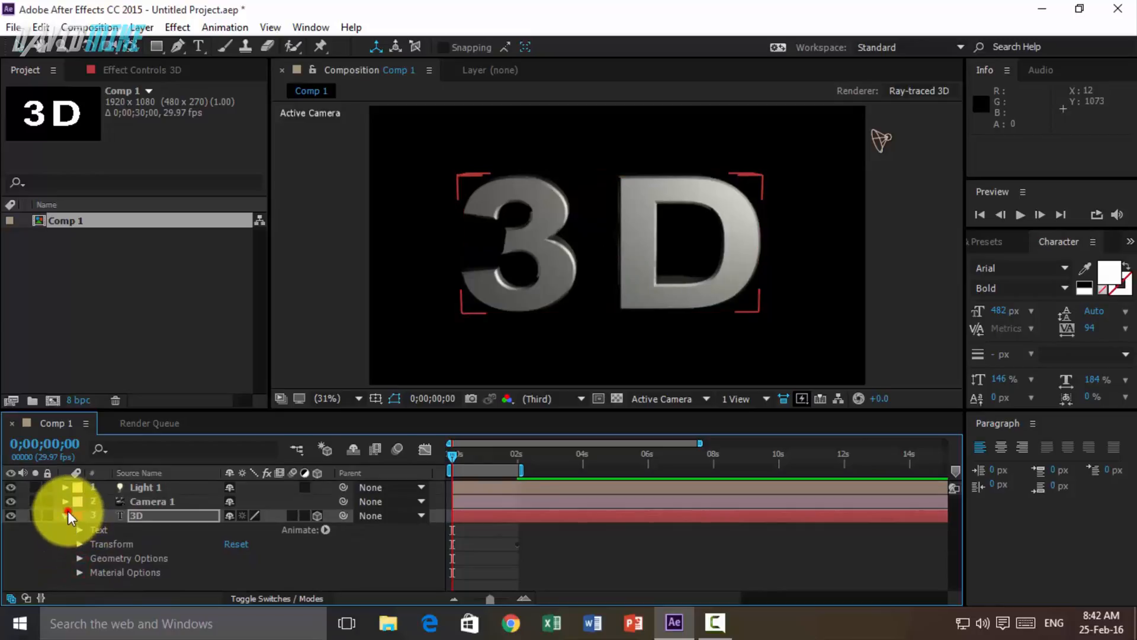
left_click(64, 487)
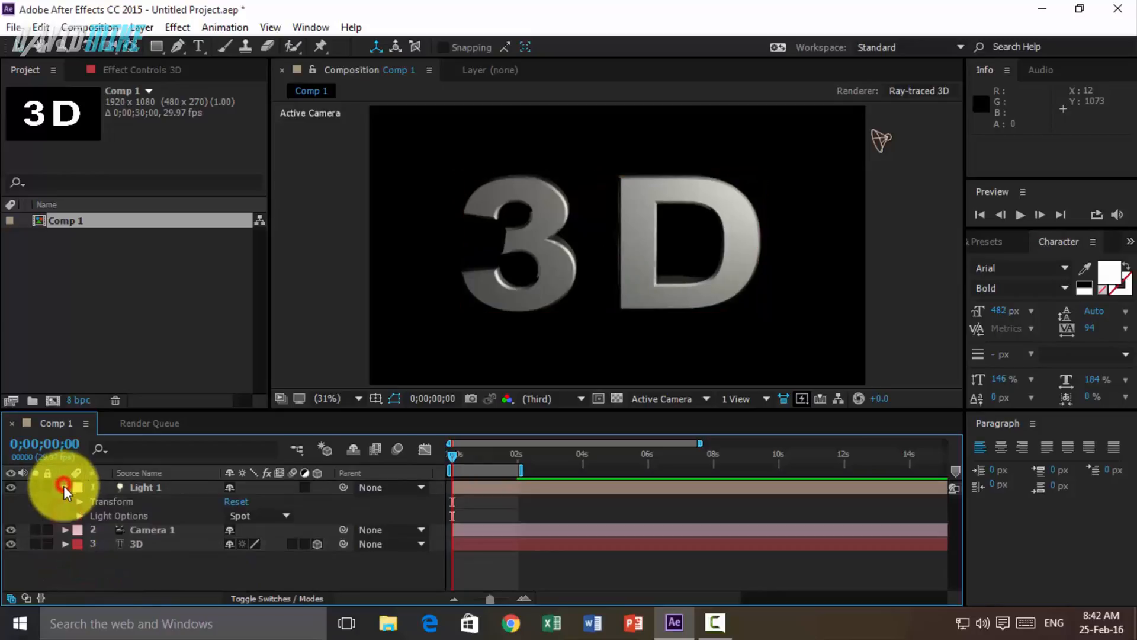
left_click(78, 515)
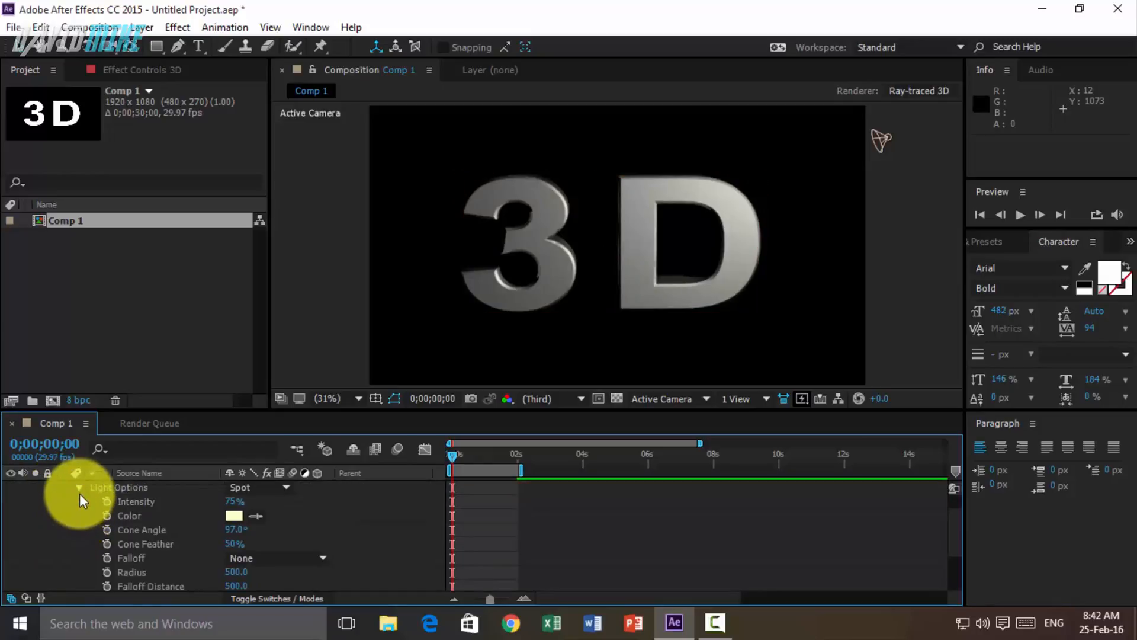
left_click(80, 488)
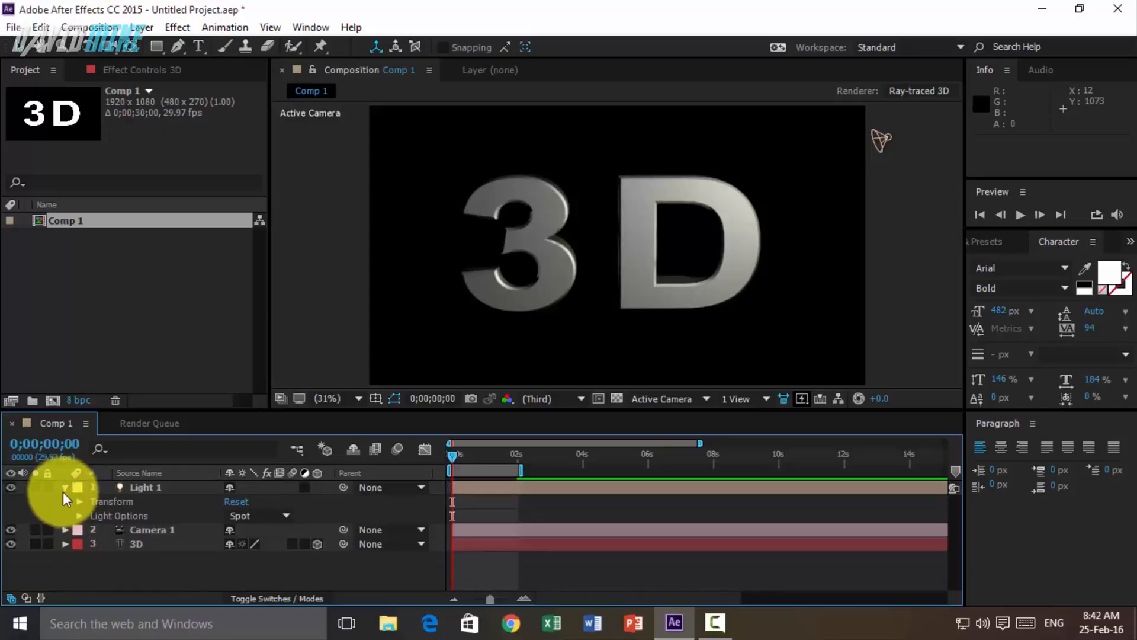
left_click(63, 487)
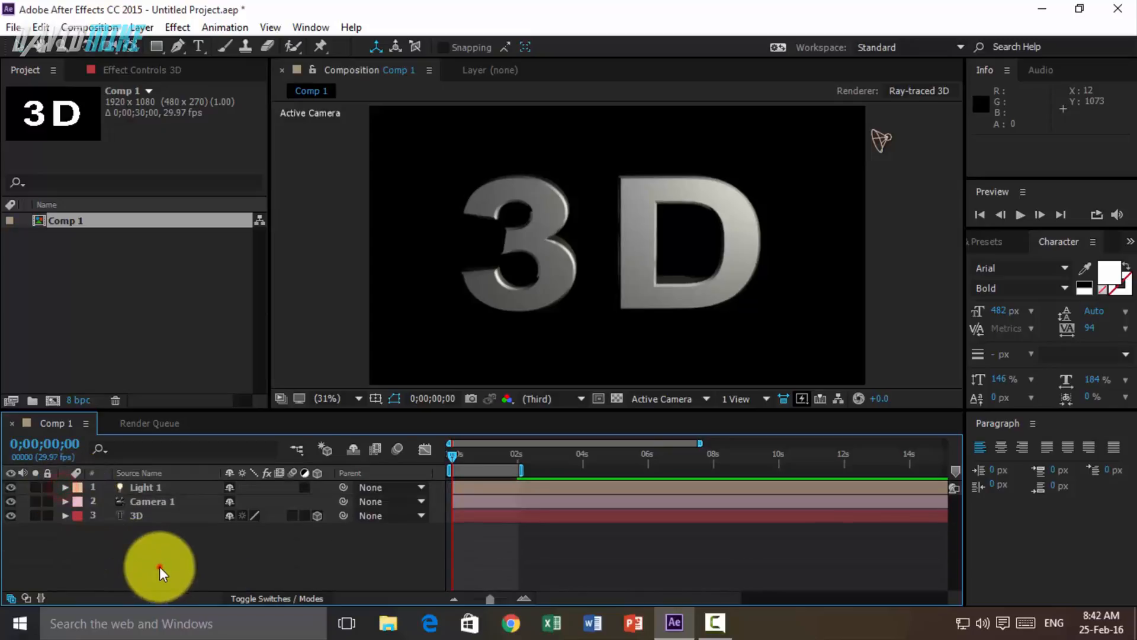
left_click(701, 287)
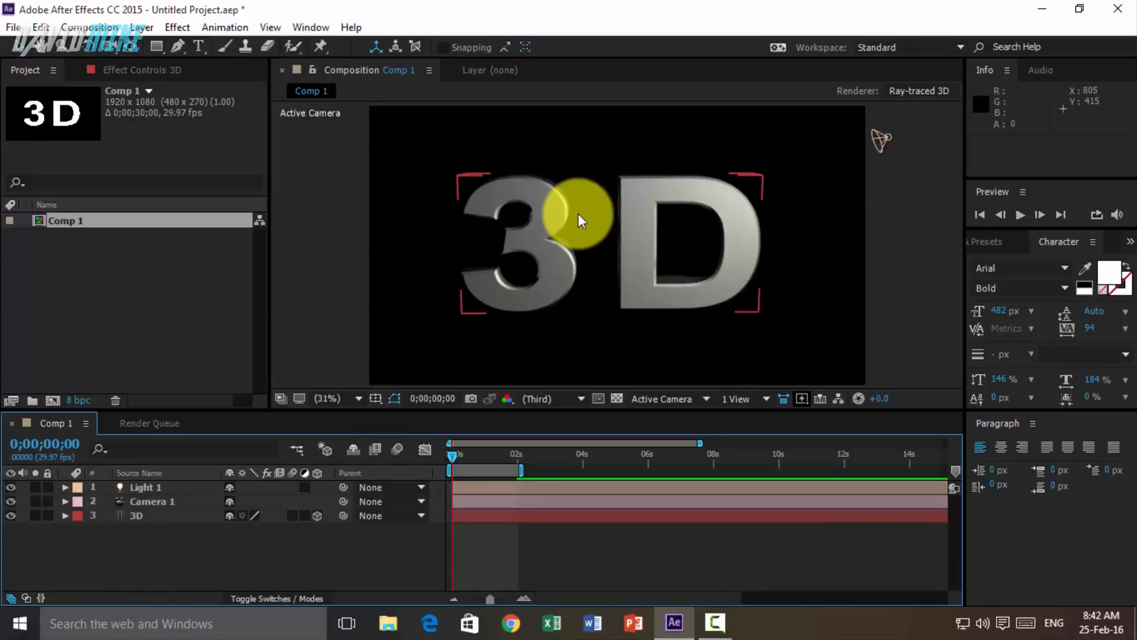
left_click(417, 233)
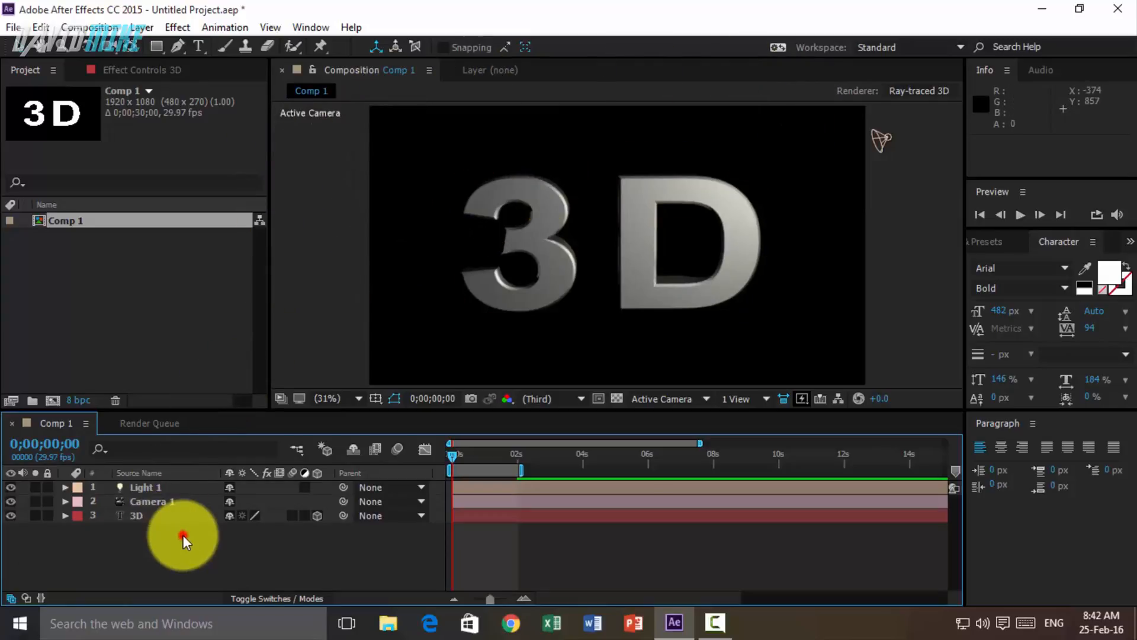
left_click(66, 502)
left_click(65, 503)
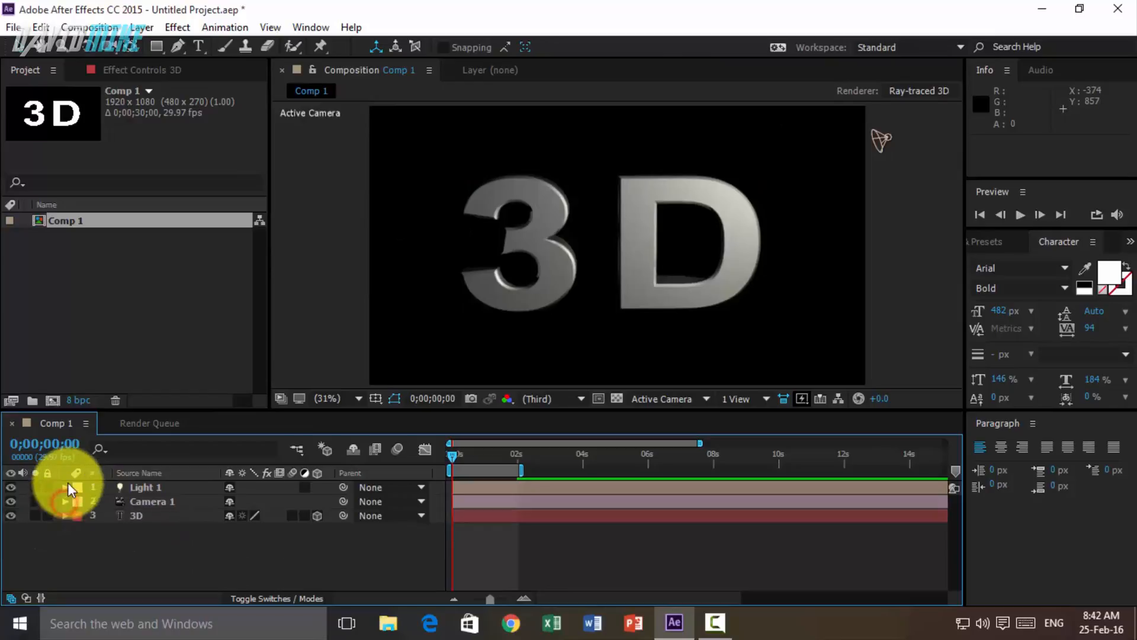
left_click(66, 486)
left_click(66, 486)
left_click(67, 513)
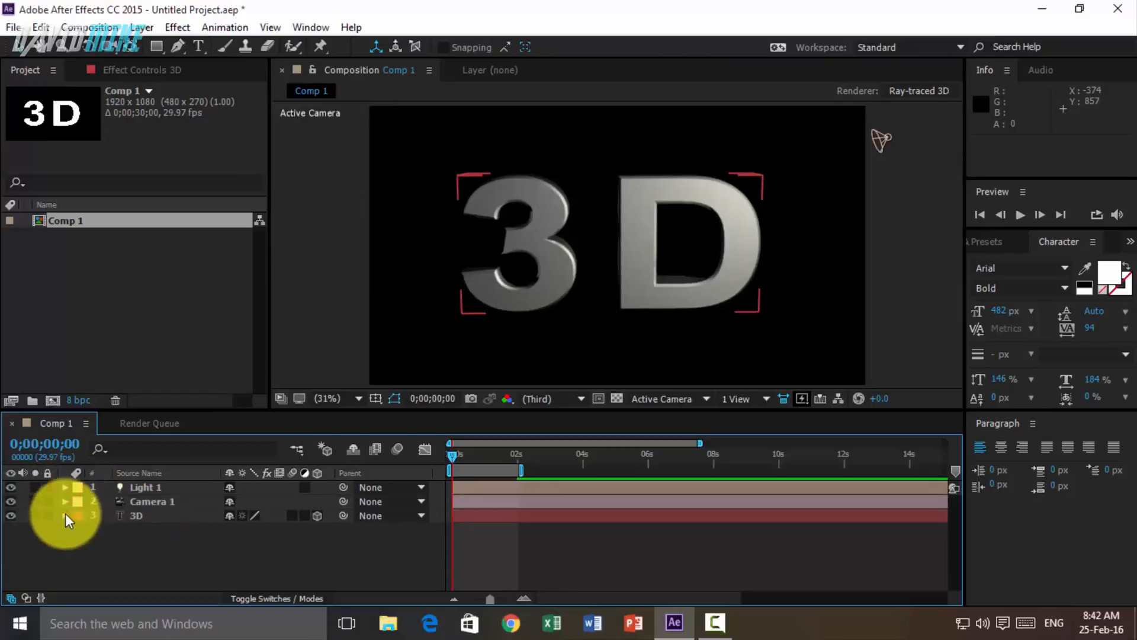
left_click(65, 513)
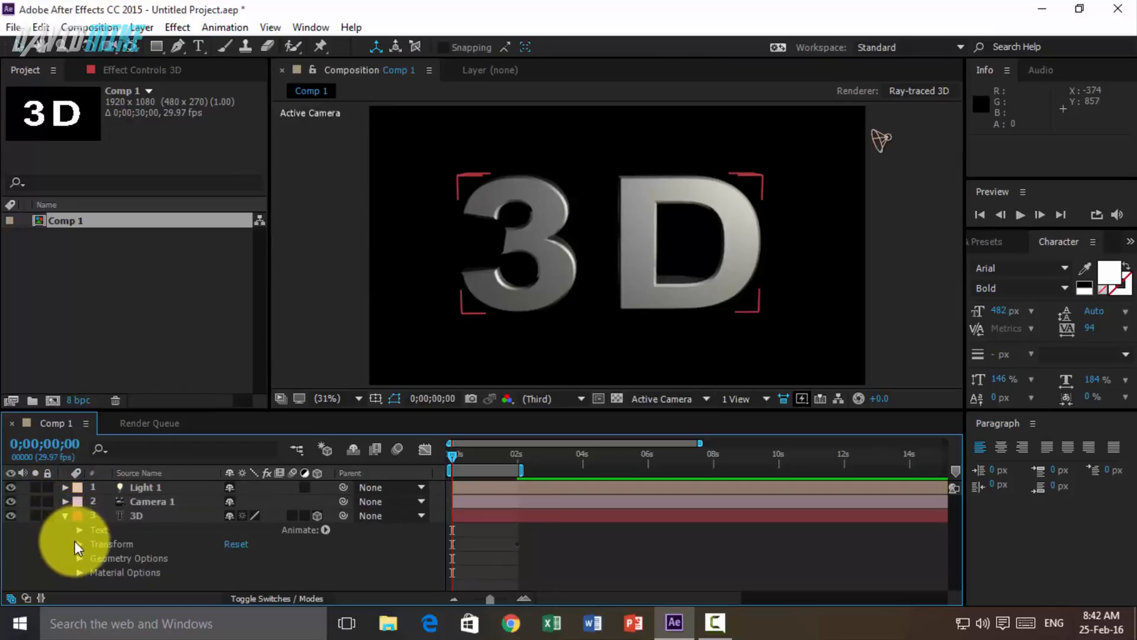
- Start a new 1920 × 1080 px solid layer and name it "Wall 1"
left_click(142, 27)
mouse_move(297, 25)
left_click(503, 45)
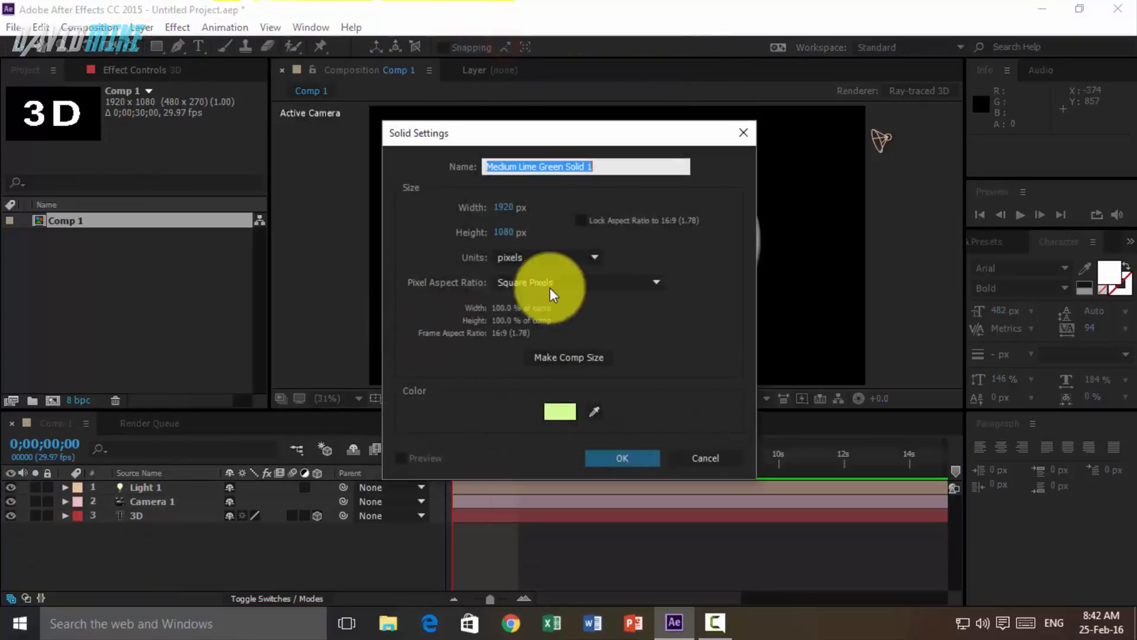
left_click_drag(615, 167, 421, 160)
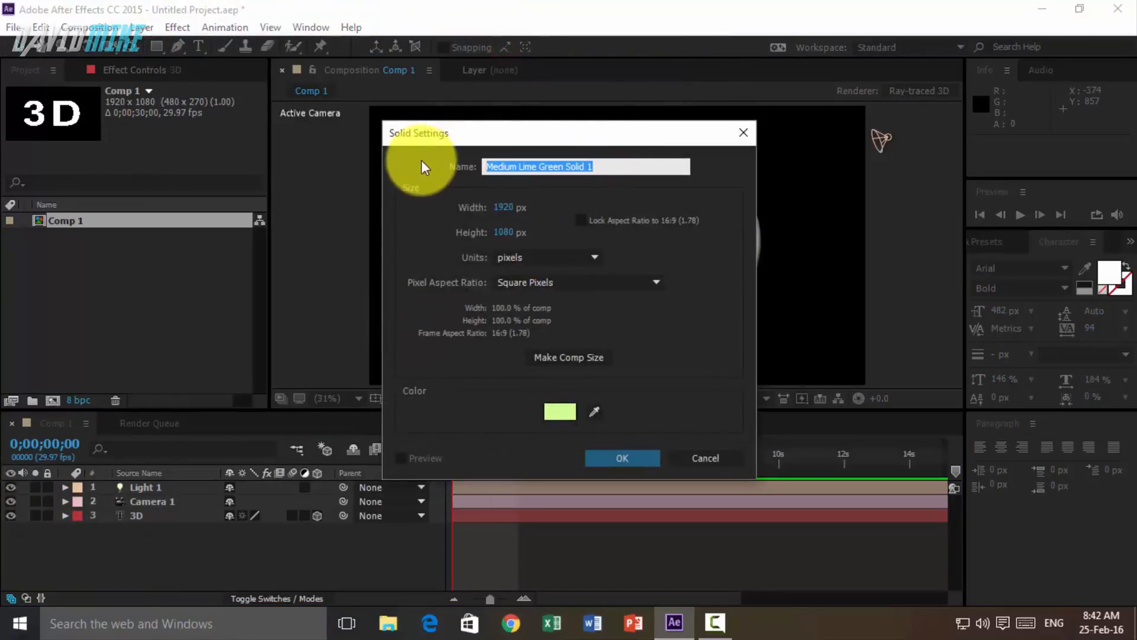
type("Wall 1")
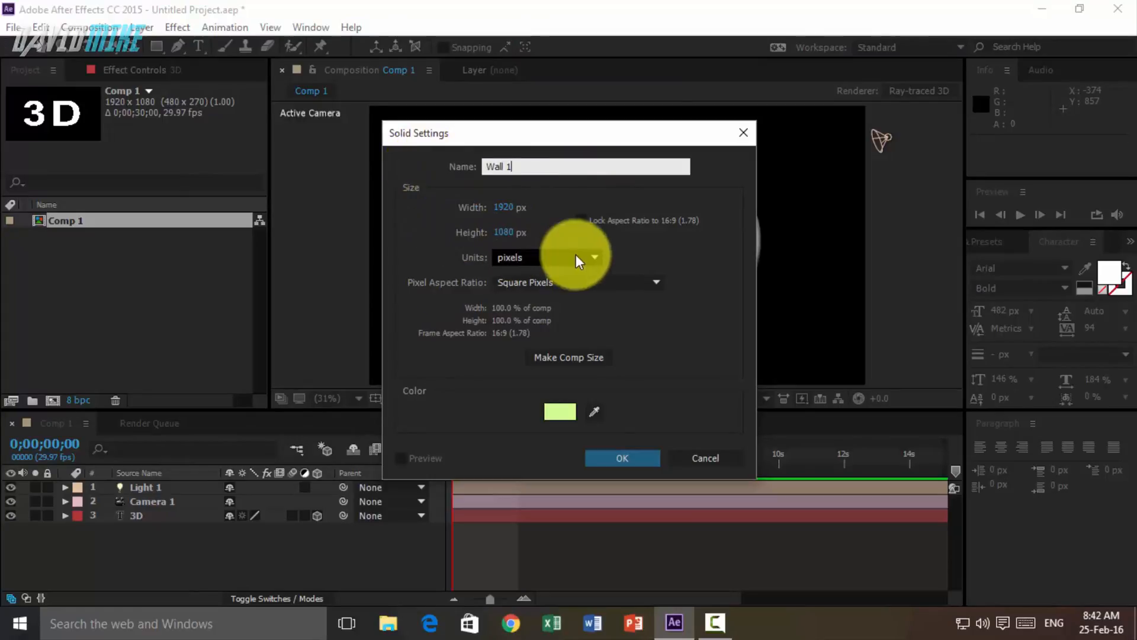
- Give the new solid a bright green colour and create it
left_click(597, 406)
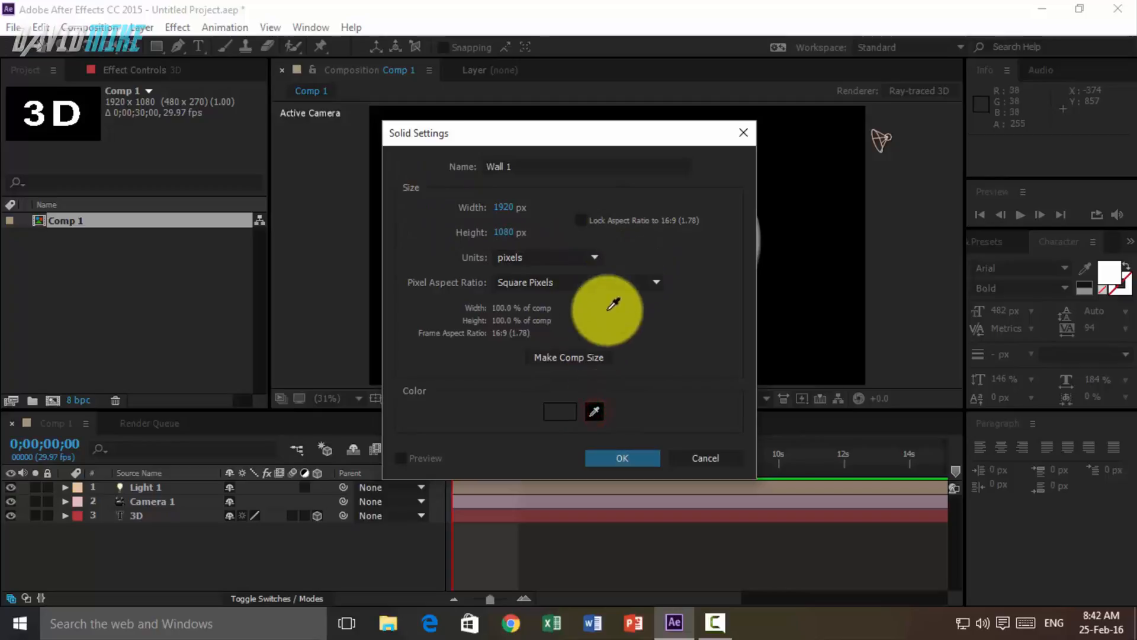
left_click(562, 412)
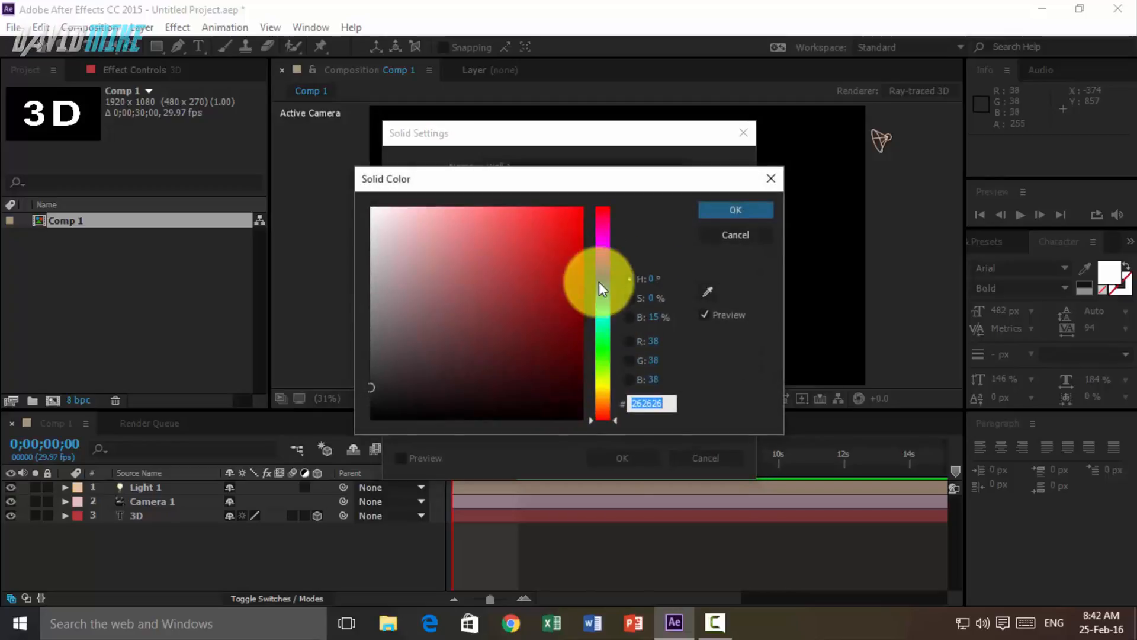
mouse_move(603, 247)
left_mouse_down()
mouse_move(605, 356)
mouse_move(564, 330)
mouse_move(563, 247)
mouse_move(581, 211)
mouse_move(570, 337)
mouse_move(599, 230)
left_mouse_up()
left_click(736, 210)
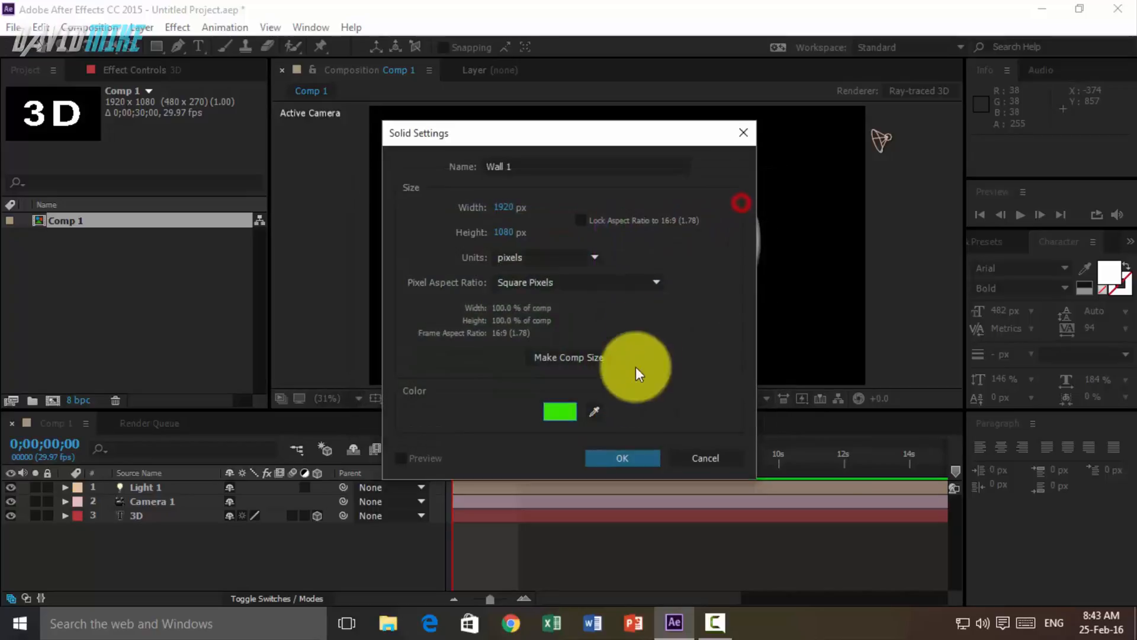
left_click(622, 458)
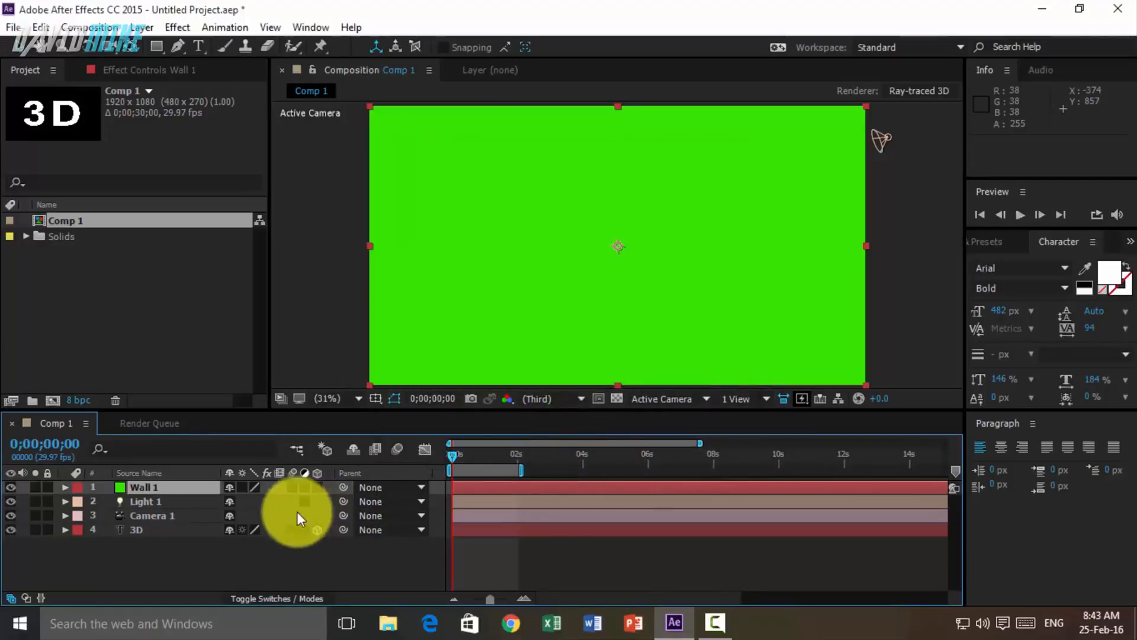
- Make the Wall 1 layer three-dimensional and check its material options for shadows, lights and reflections
left_click(318, 488)
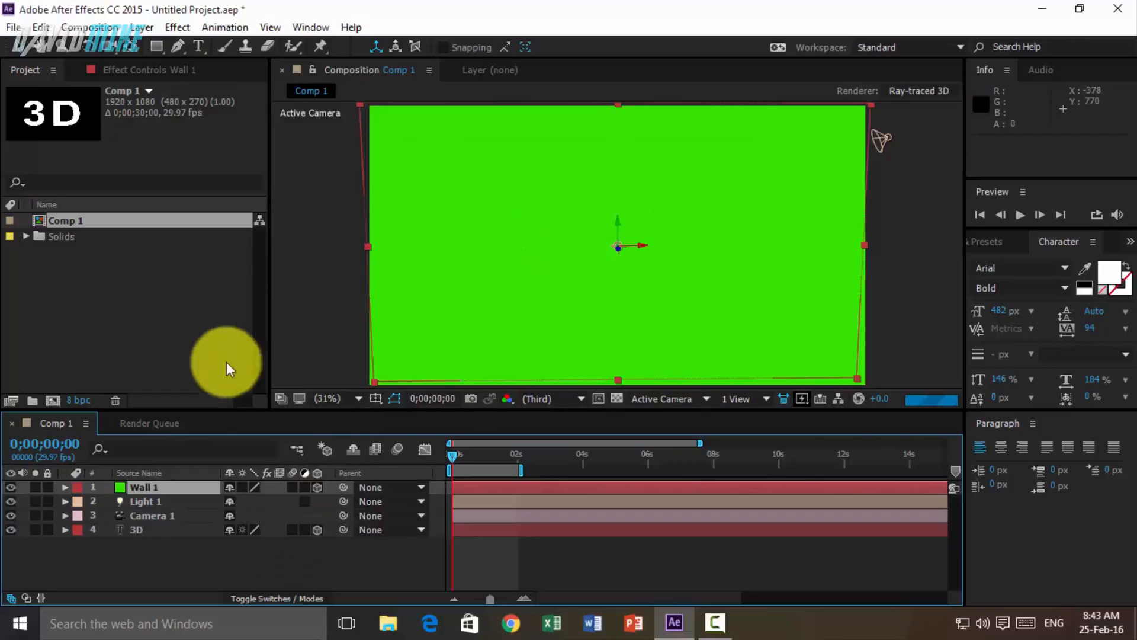
left_click(64, 487)
left_click(79, 529)
scroll(80, 528, "down", 1)
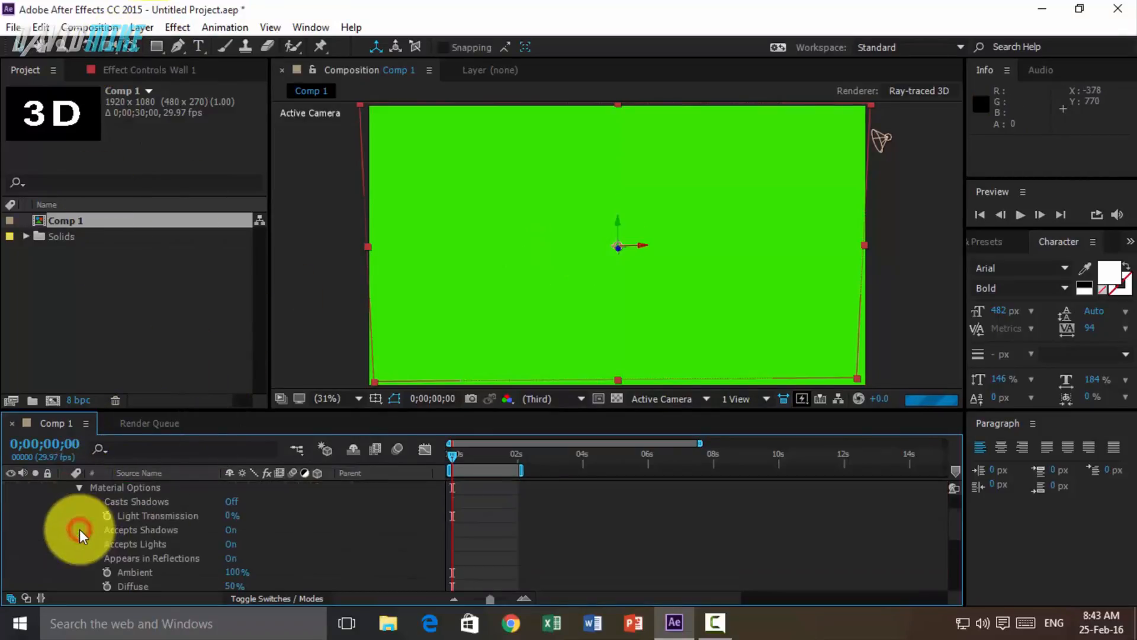
left_click(81, 488)
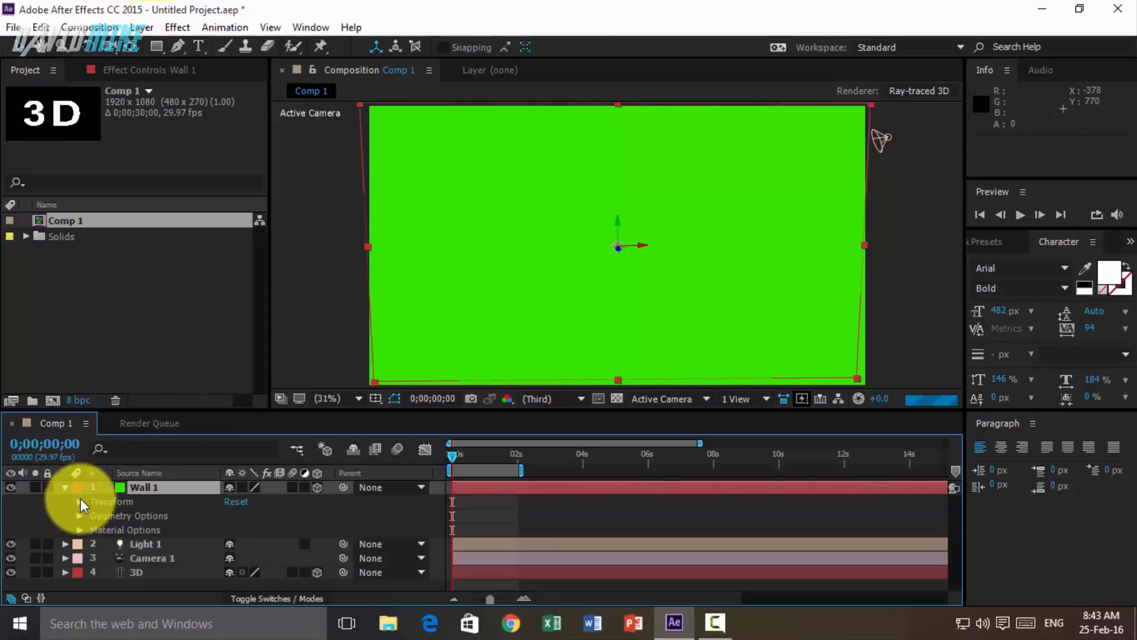
- Set Wall 1's Y rotation to -72° in its transform properties
left_click(80, 502)
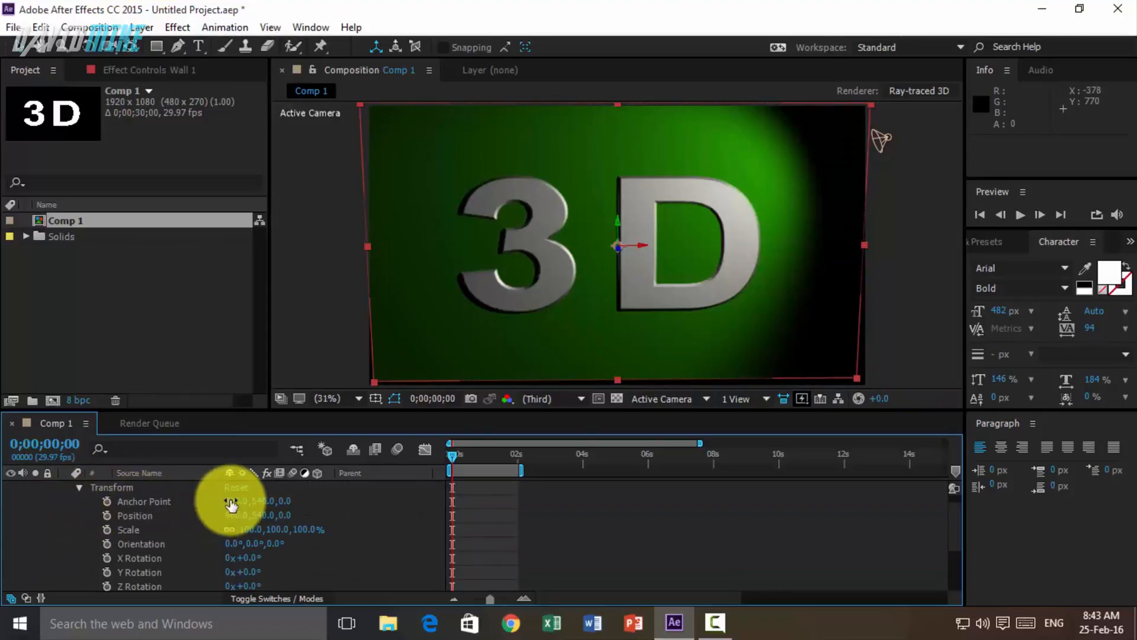
scroll(229, 492, "down", 2)
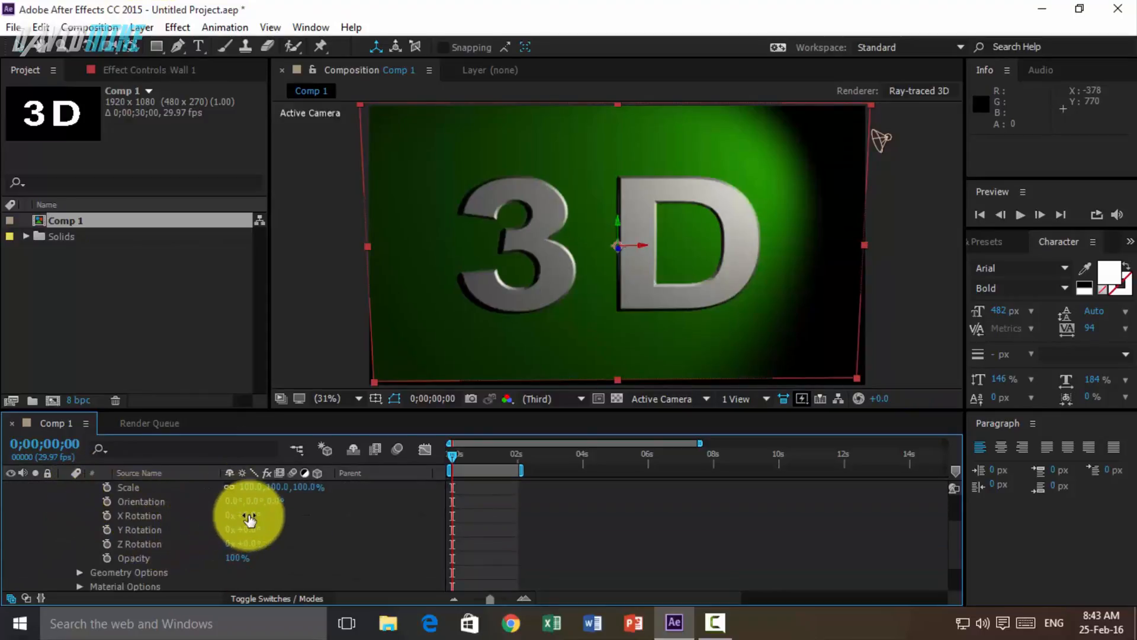
left_click_drag(248, 516, 194, 530)
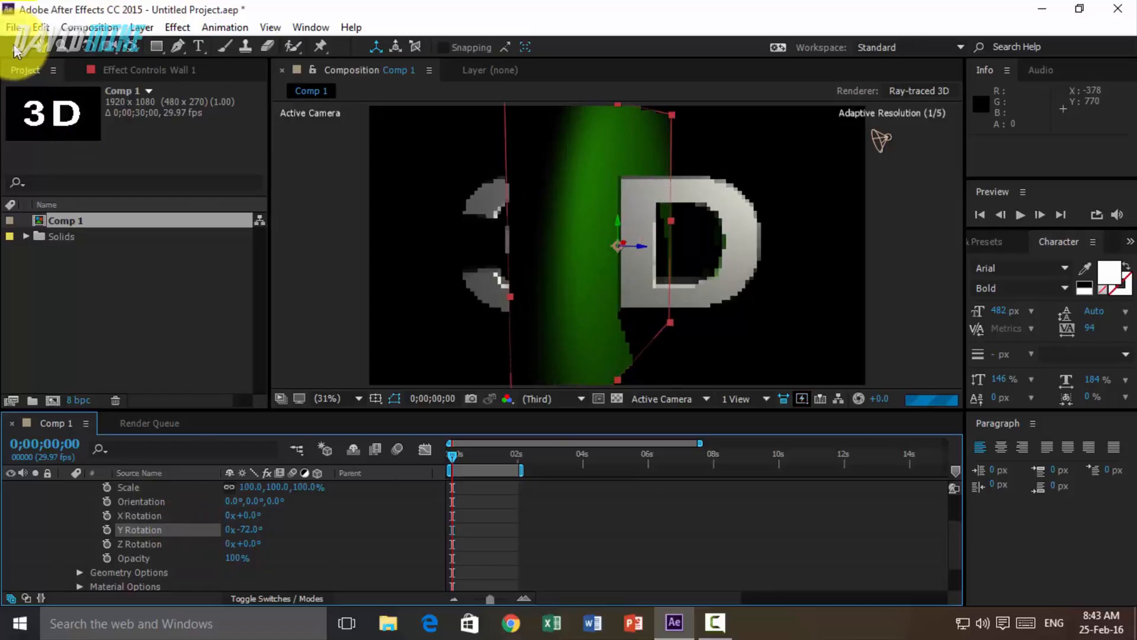
- Place Wall 1 along the left side of the text at about 16, 473, 32 and enlarge it to about 125 × 130%
left_click(589, 221)
left_click_drag(569, 216, 295, 205)
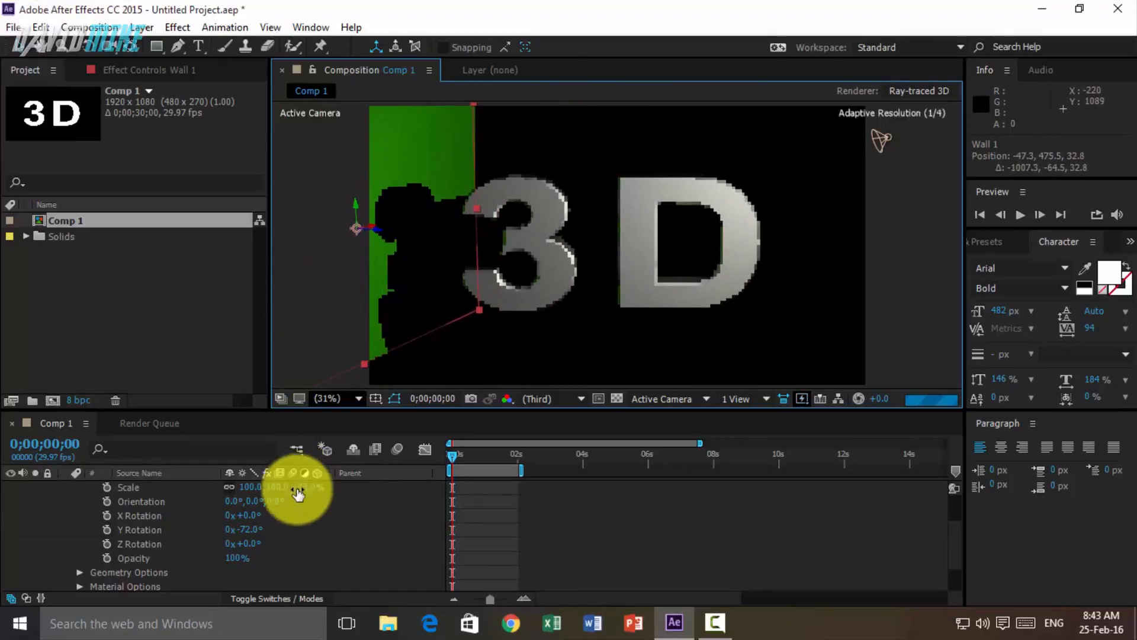
left_click_drag(425, 265, 421, 299)
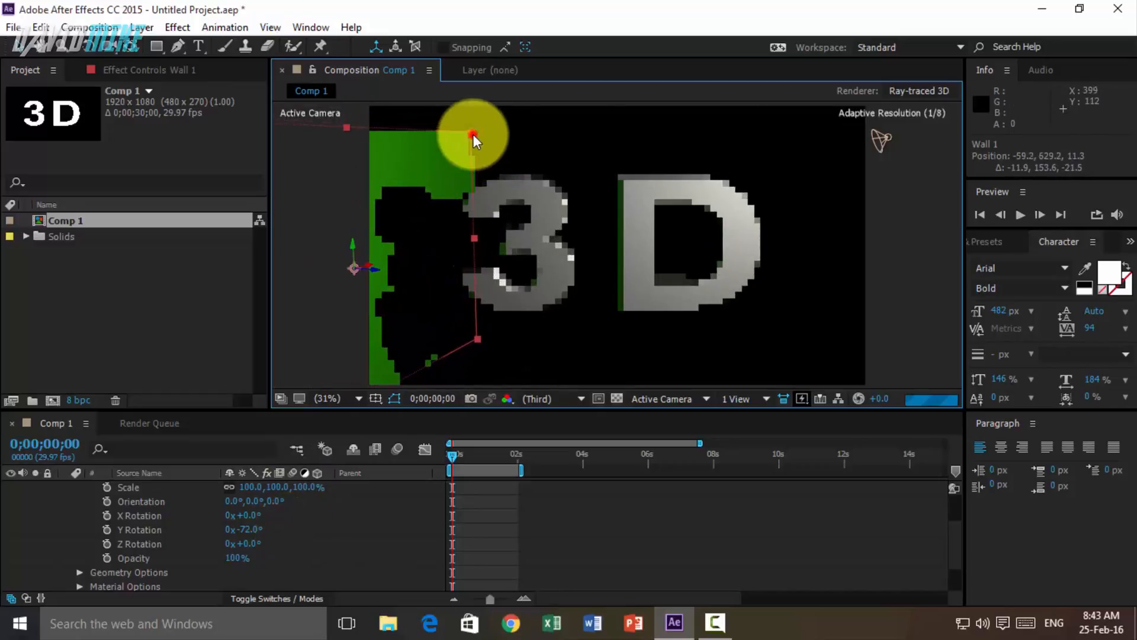
left_click_drag(472, 134, 494, 104)
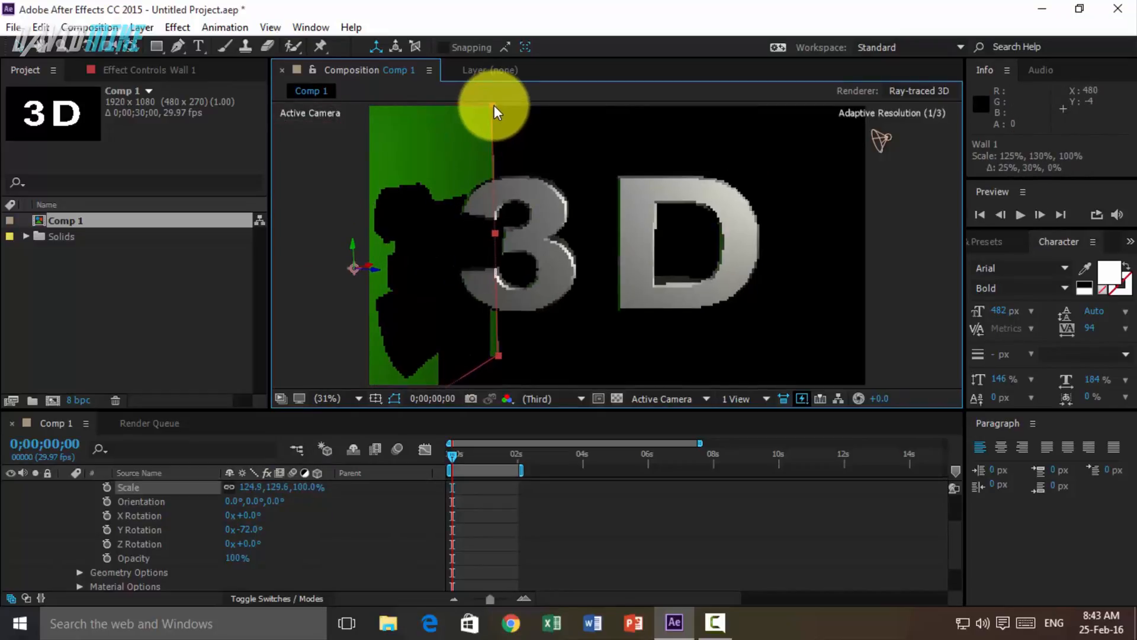
left_click_drag(422, 328, 322, 328)
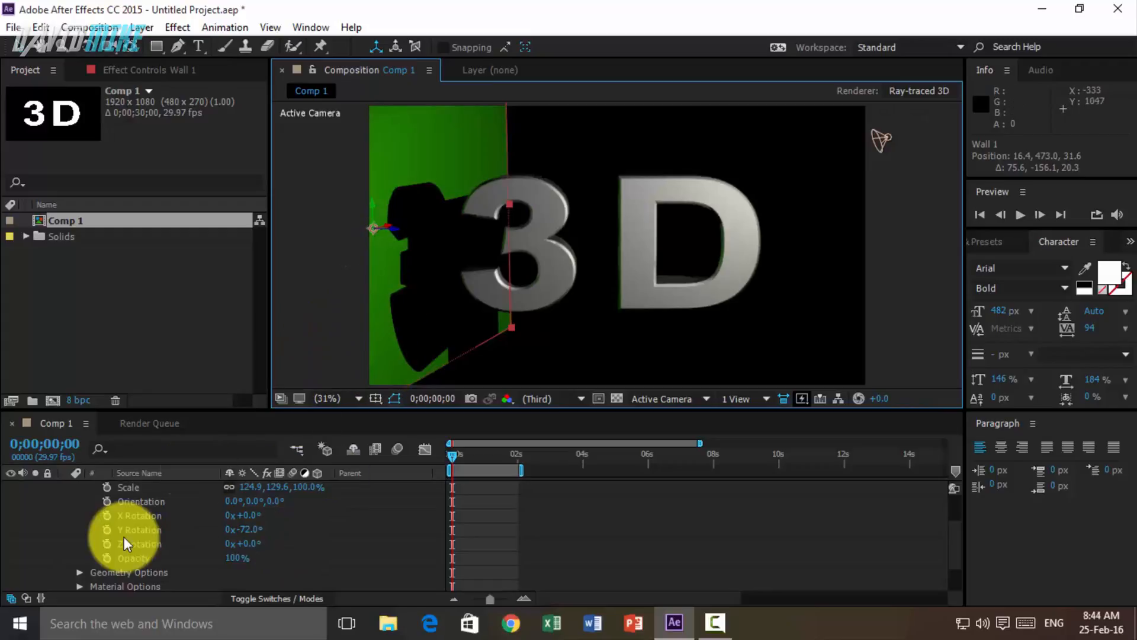
scroll(102, 513, "up", 3)
left_click(80, 503)
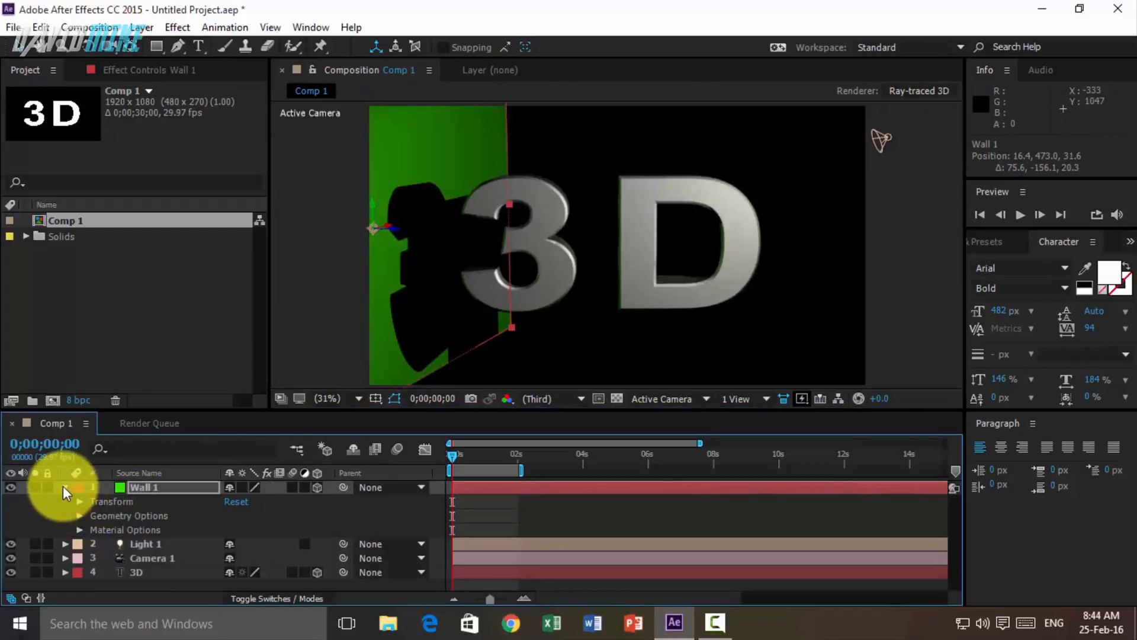
left_click(64, 487)
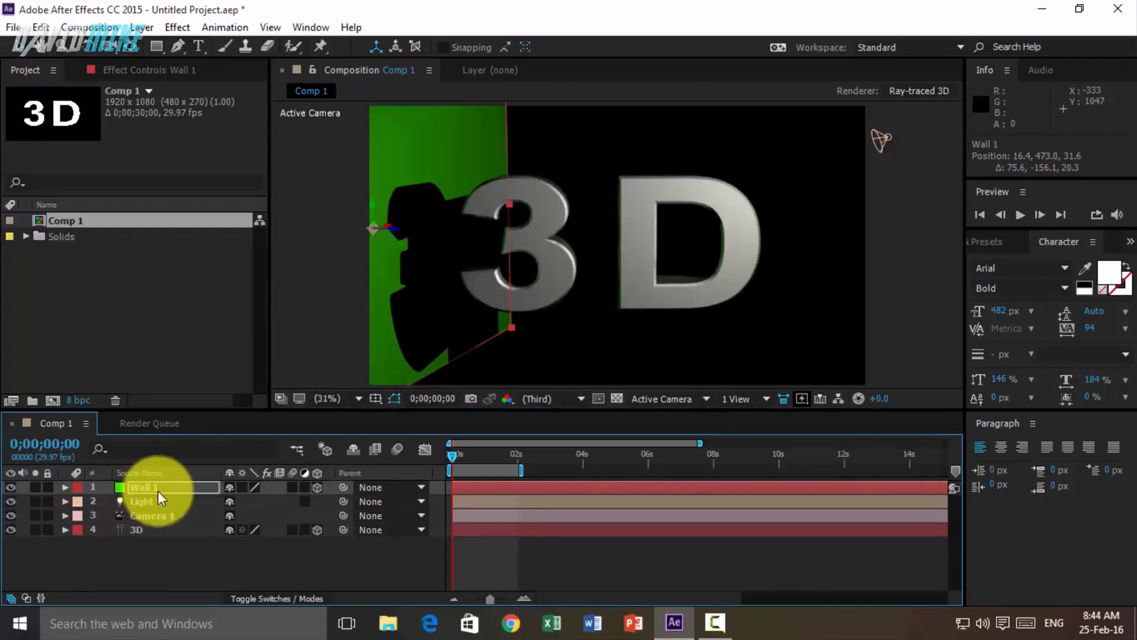
- Duplicate the Wall 1 layer and move the copy rightward to about 1152, 391, 16
key("ctrl+d")
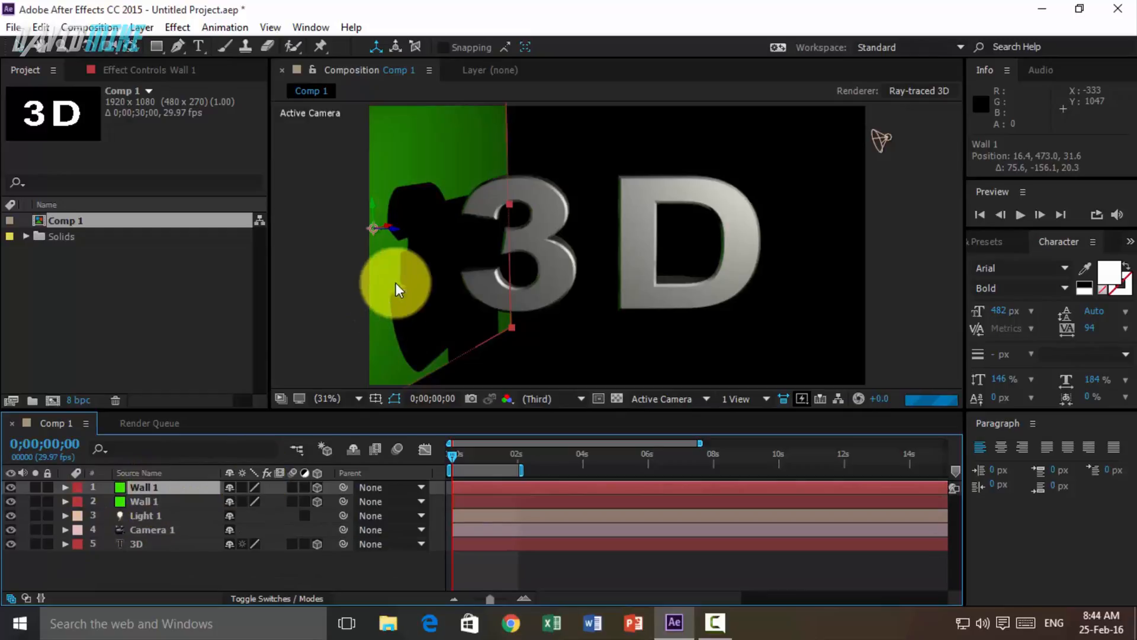
left_click(158, 484)
left_click_drag(418, 227, 681, 204)
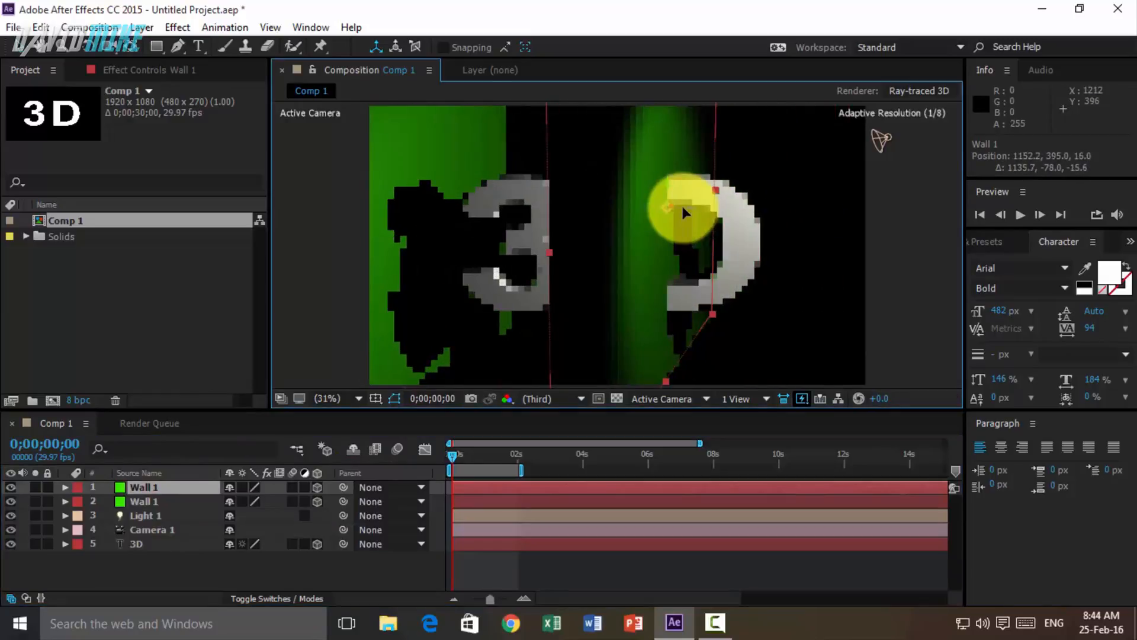
- Set the duplicated wall's Y rotation to 0° in its transform properties
left_click(65, 488)
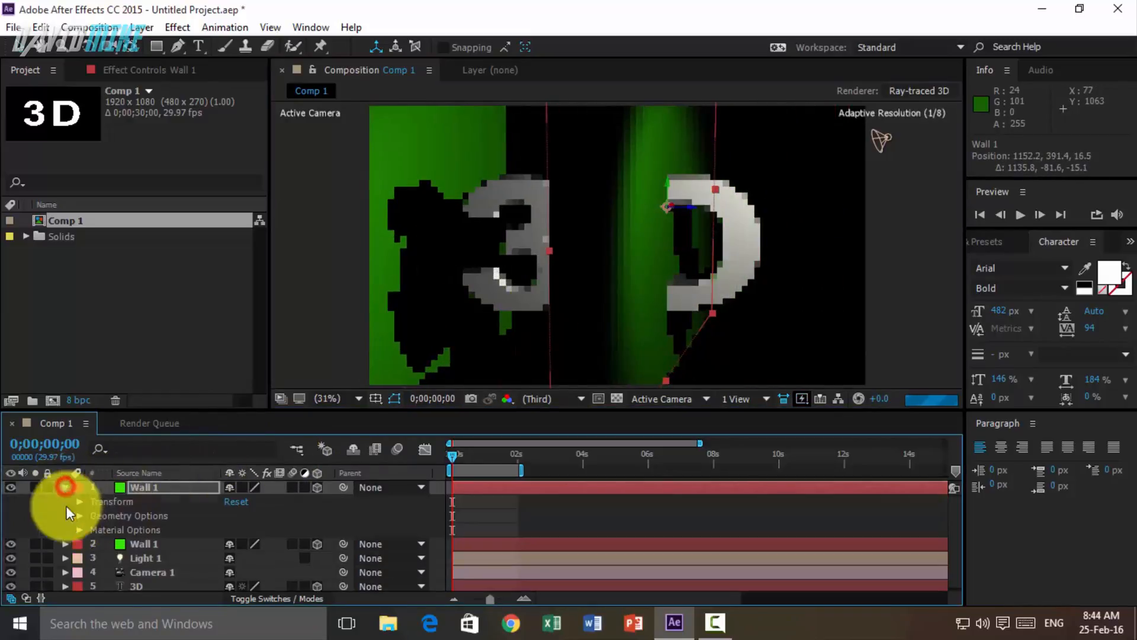
left_click(76, 502)
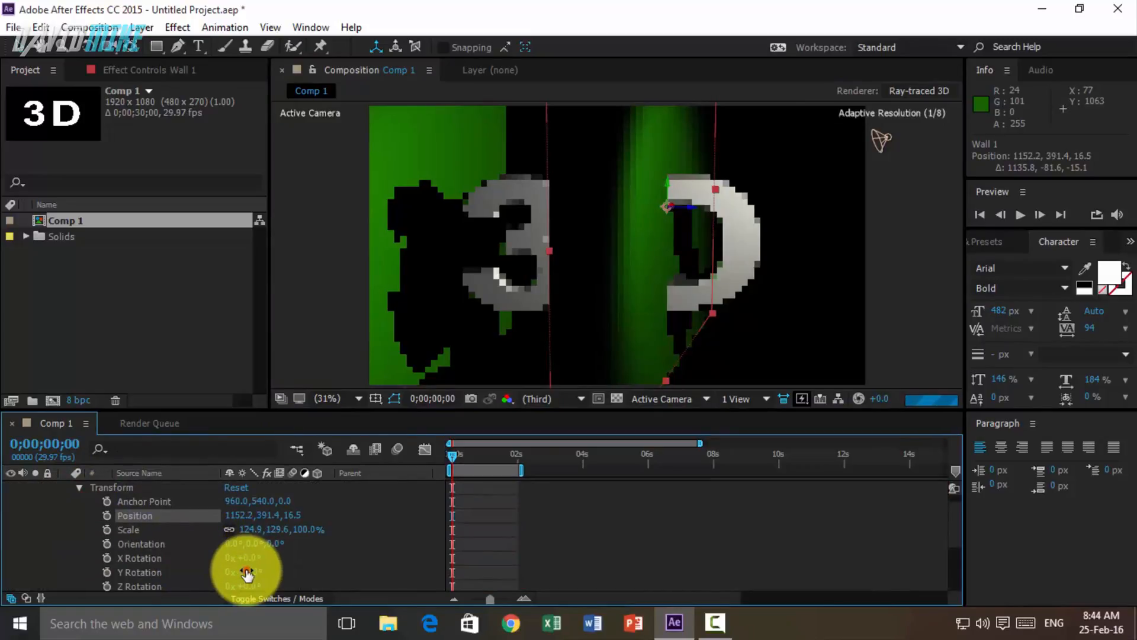
mouse_move(246, 573)
left_mouse_down()
mouse_move(308, 567)
mouse_move(257, 567)
mouse_move(252, 580)
left_mouse_up()
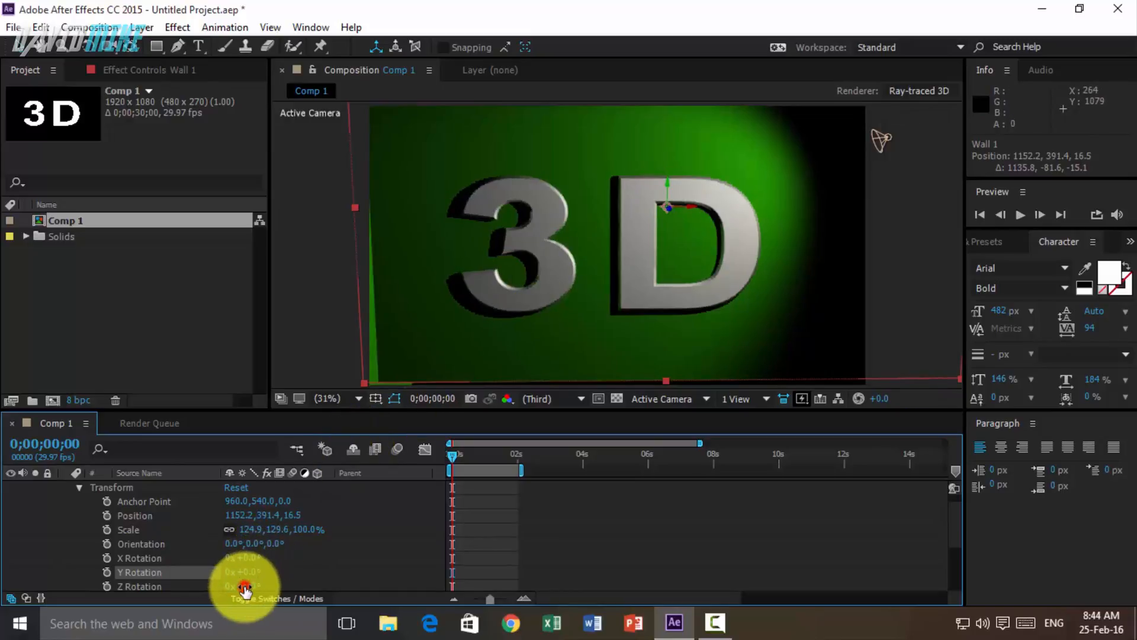
mouse_move(244, 588)
left_mouse_down()
mouse_move(313, 583)
mouse_move(238, 580)
left_mouse_up()
- Move the duplicated wall behind the text to about 1588, 436, 758 as the back wall
left_click_drag(586, 247, 681, 170)
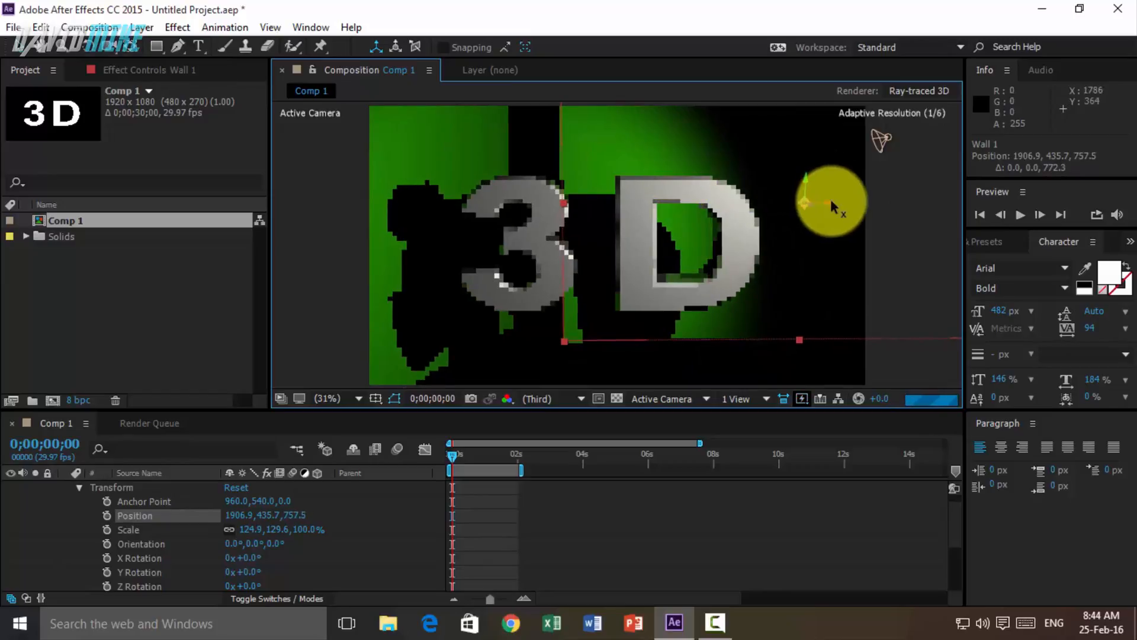
left_click_drag(830, 200, 745, 207)
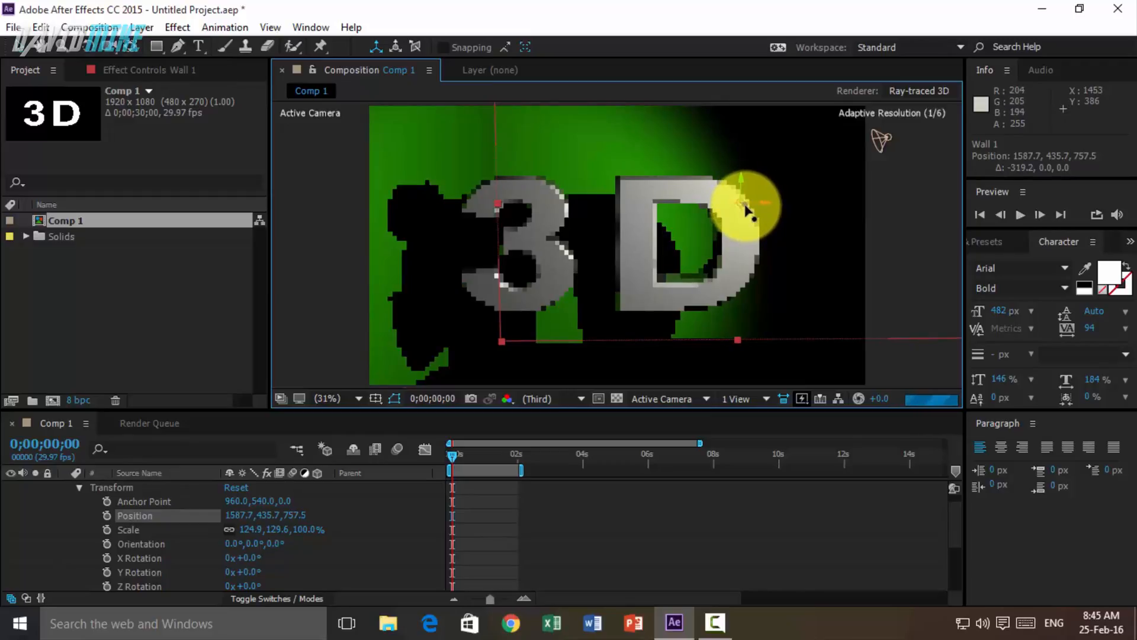
left_click(319, 194)
left_click(208, 275)
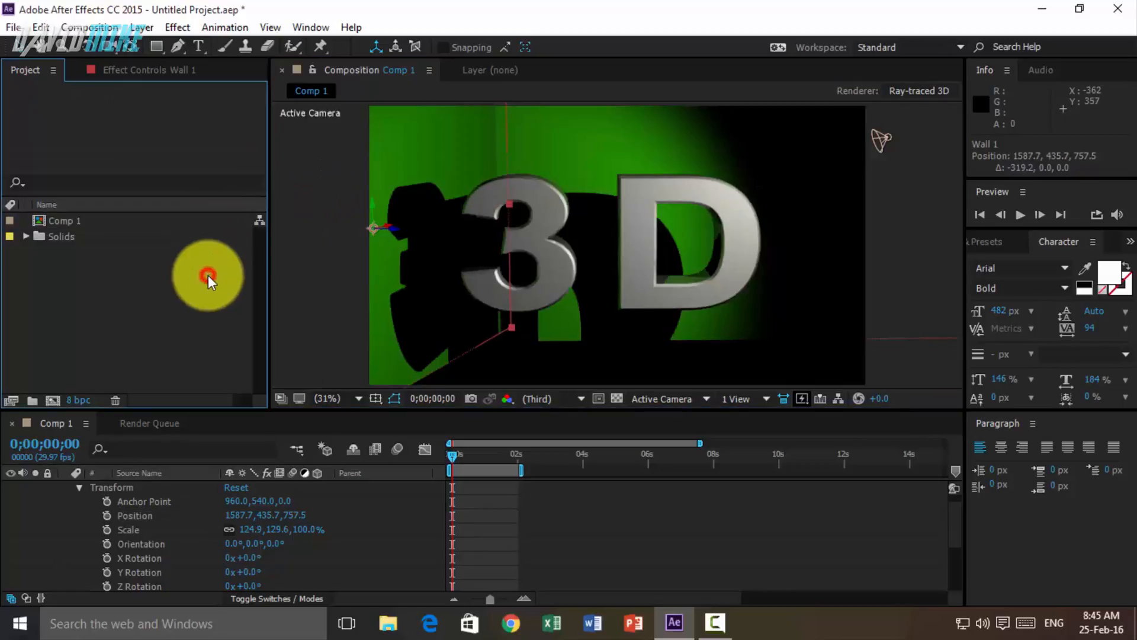
left_click(506, 367)
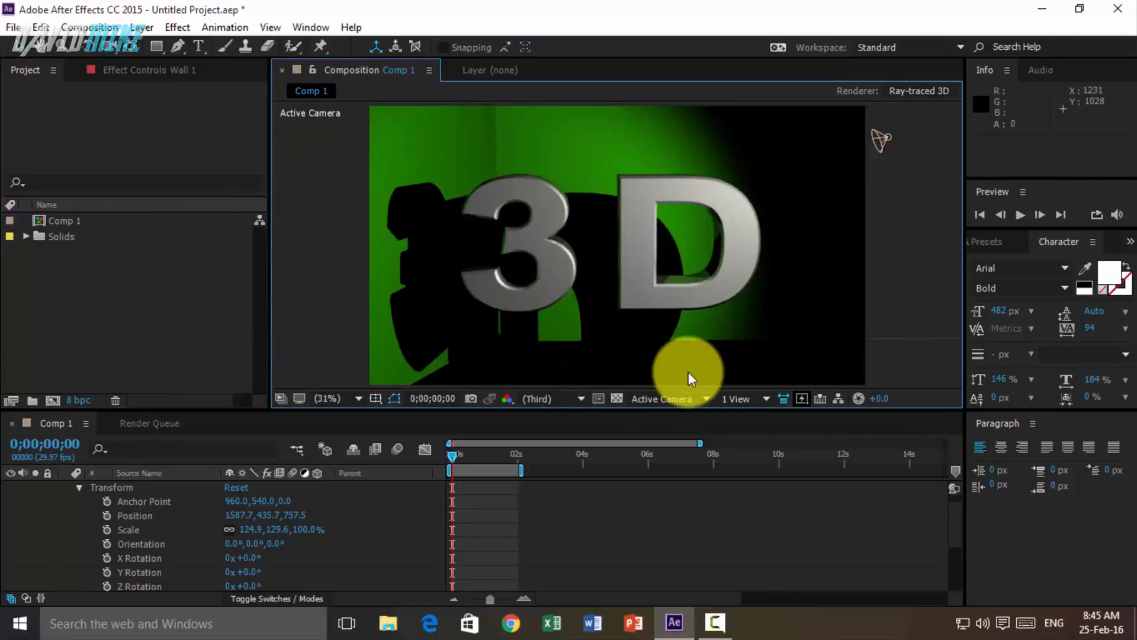
- Duplicate the original left-side Wall 1 layer and move the copy rightward to about 1369, 490, -3
left_click(79, 486)
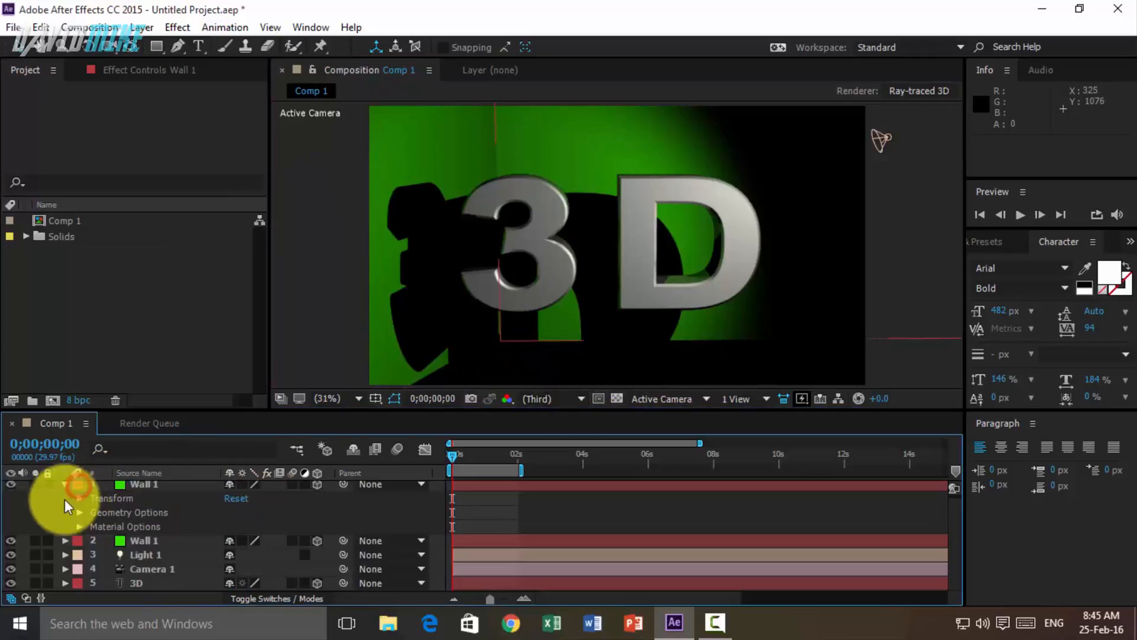
left_click(65, 486)
left_click(152, 502)
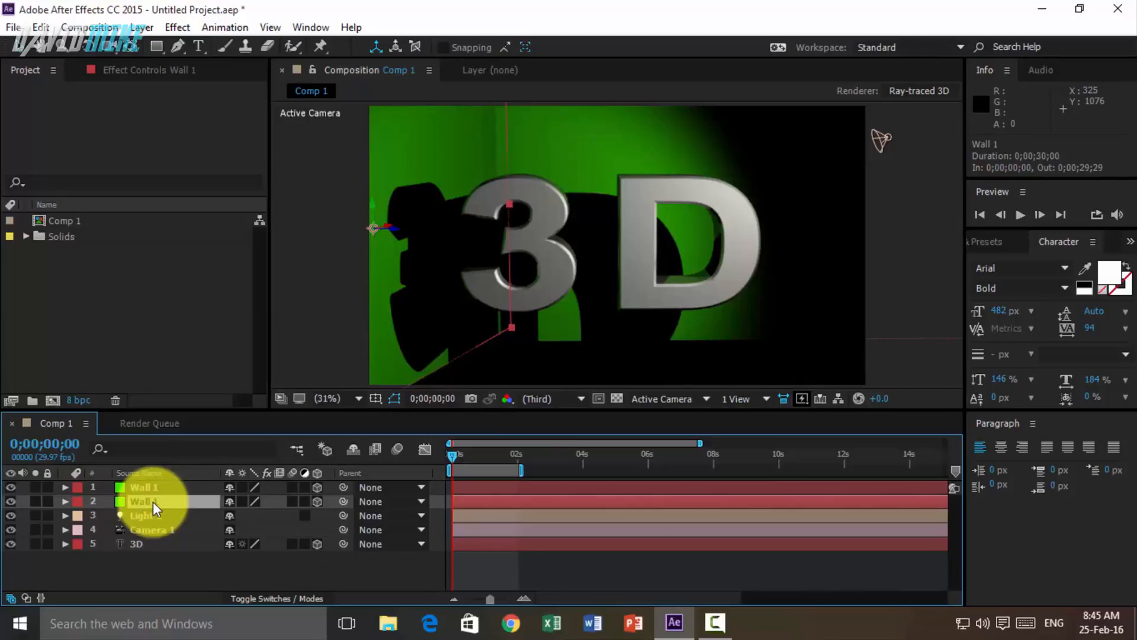
key("ctrl+d")
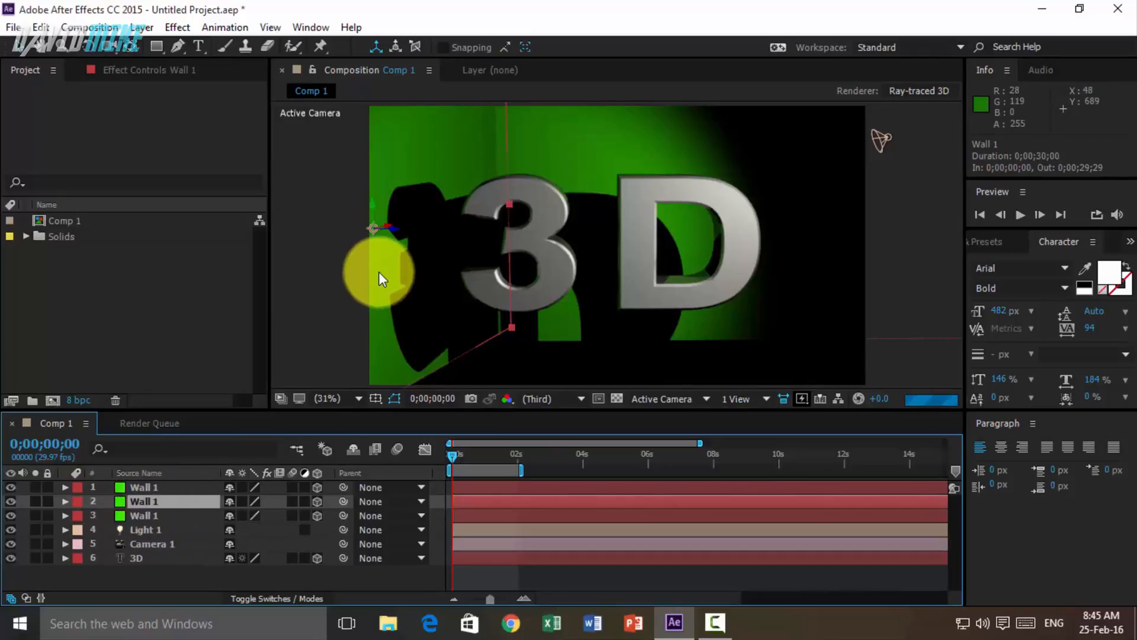
left_click_drag(396, 283, 727, 280)
- Set the Y rotation of the new wall copy to -80° in its transform properties
left_click(106, 514)
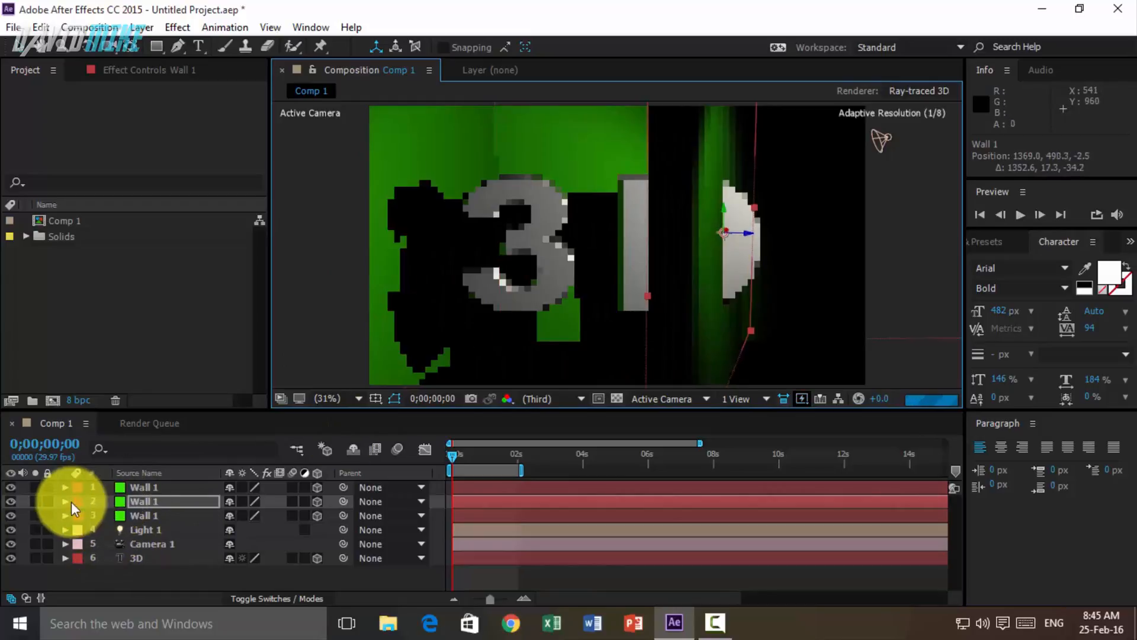
left_click(64, 502)
left_click(78, 514)
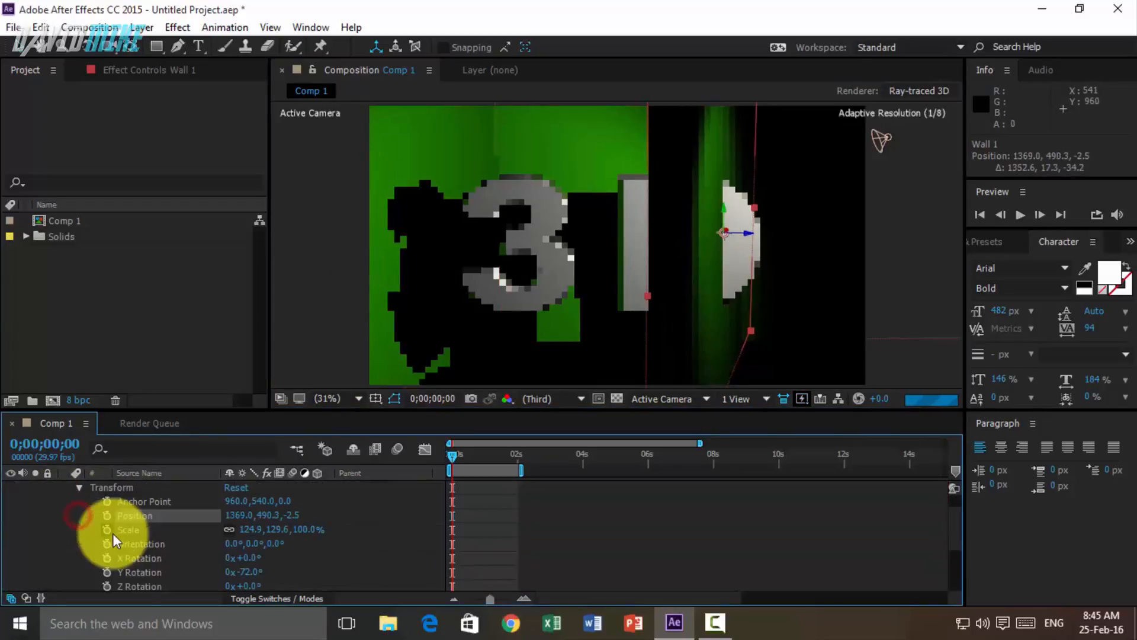
mouse_move(246, 558)
left_mouse_down()
mouse_move(420, 545)
mouse_move(332, 541)
mouse_move(242, 570)
mouse_move(272, 551)
mouse_move(242, 564)
mouse_move(251, 583)
mouse_move(261, 578)
mouse_move(249, 580)
left_mouse_up()
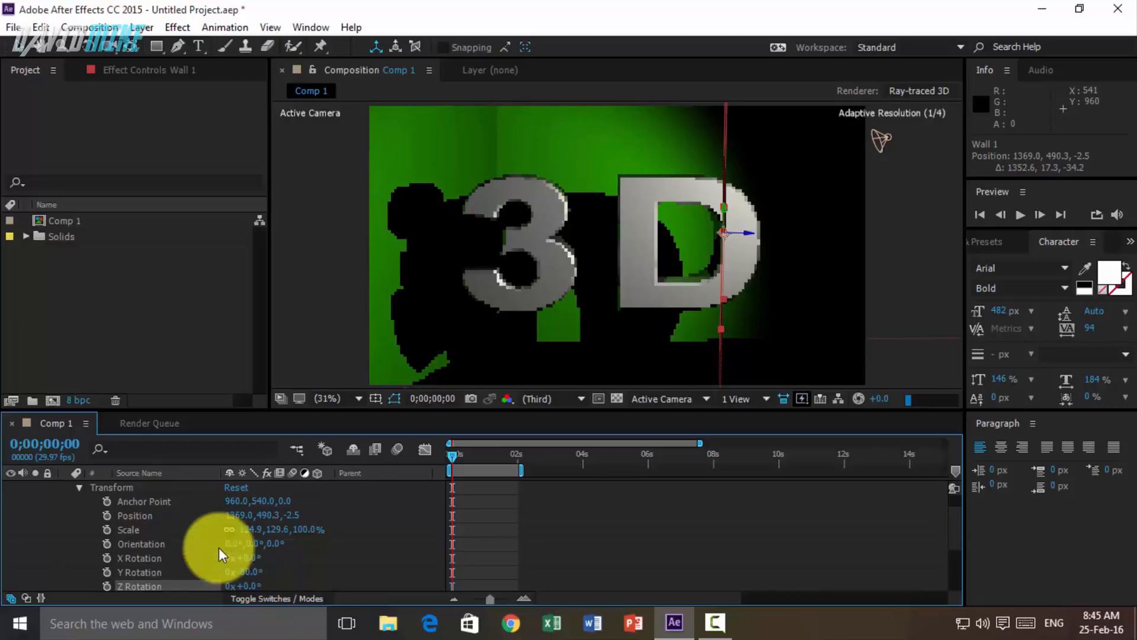
scroll(218, 547, "down", 1)
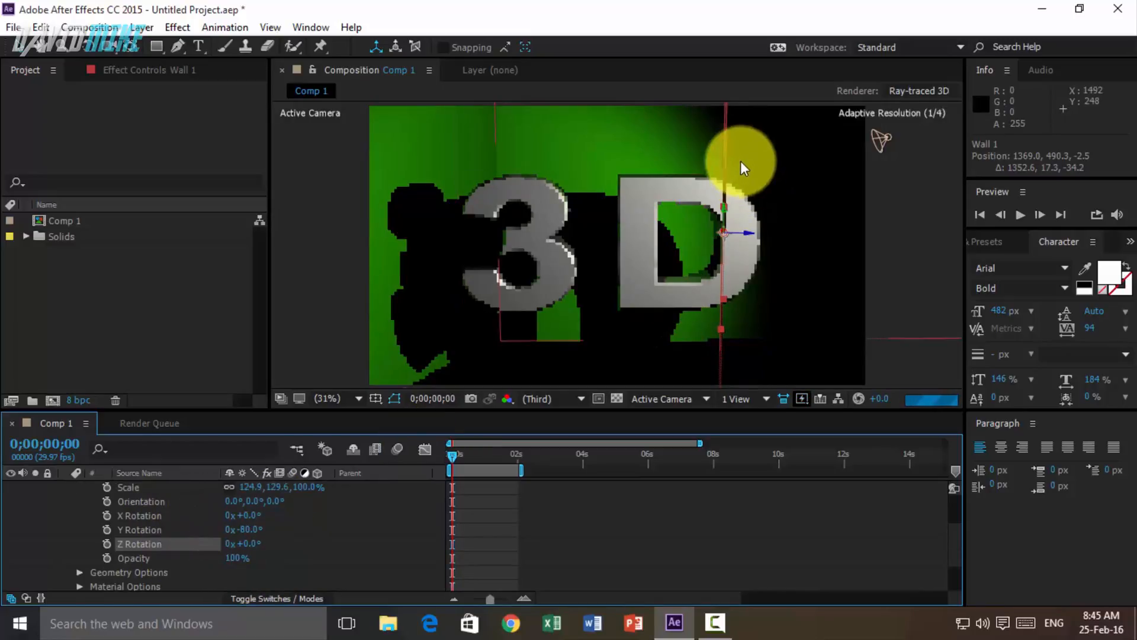
- Lay the new wall copy under the text as a floor, with rotations X 84°, Y -176°, Z -2° and position about 1063, 982, -73
left_click_drag(728, 144, 639, 191)
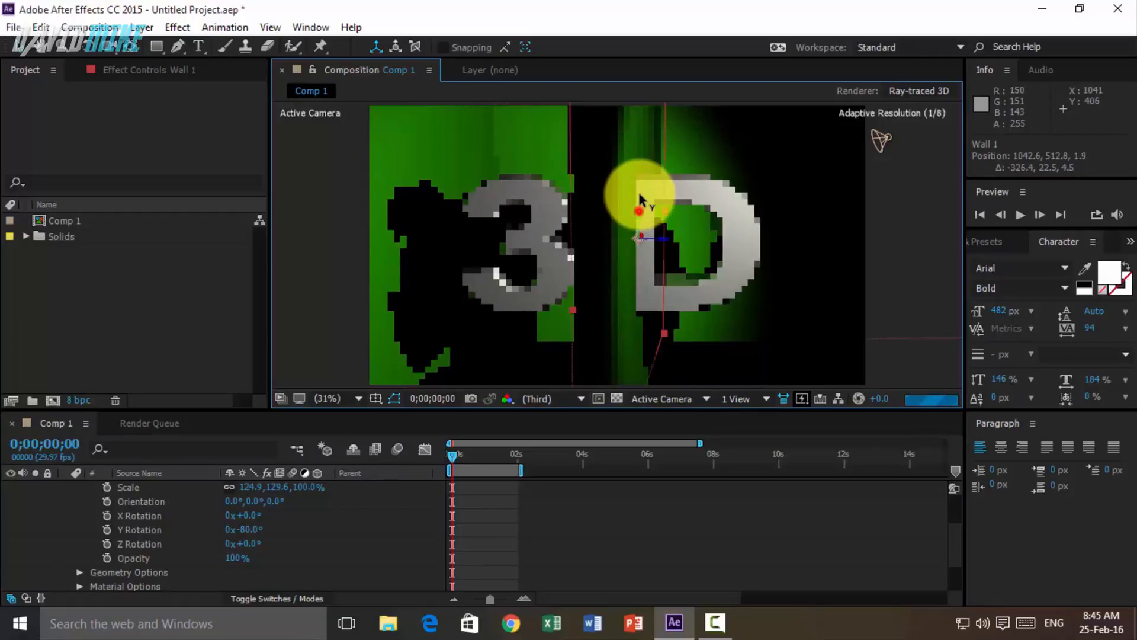
left_click_drag(663, 229, 668, 228)
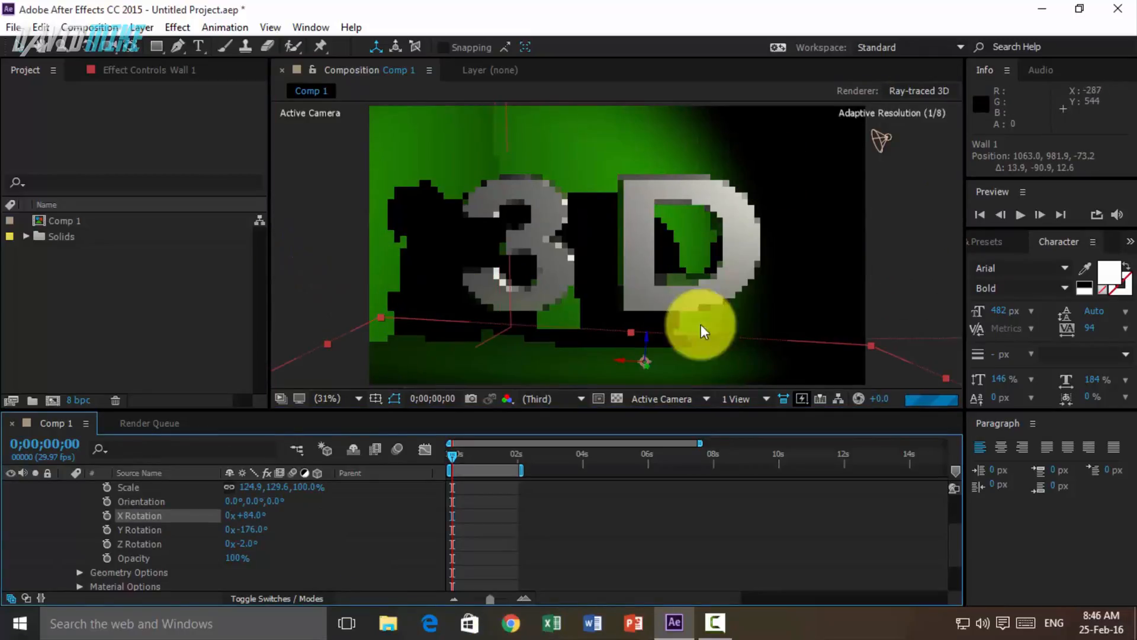
left_click(933, 353)
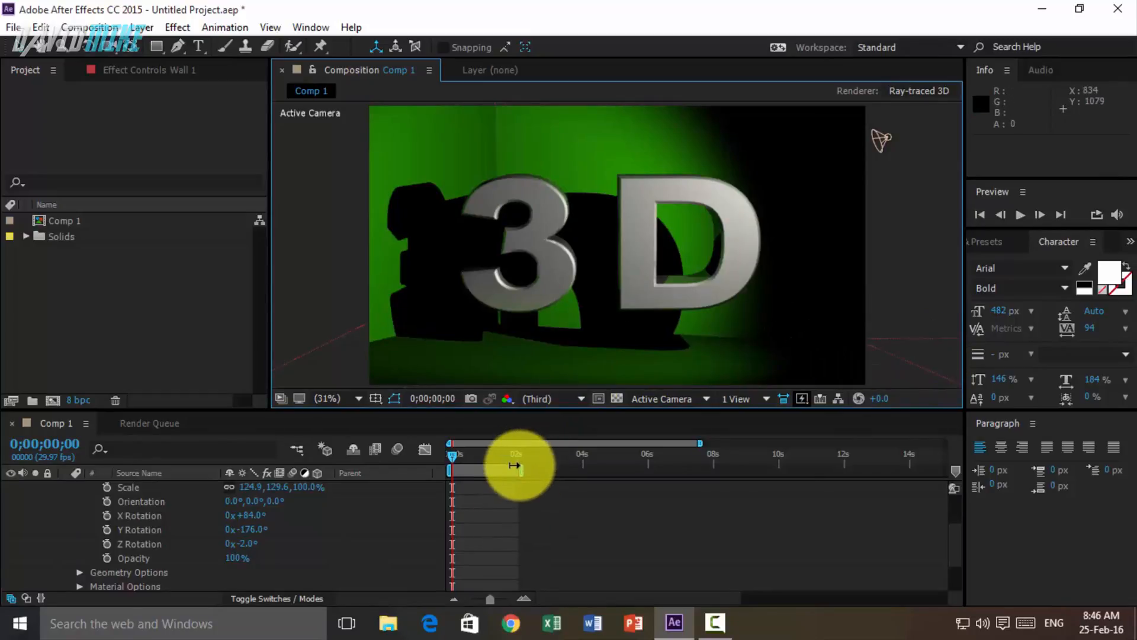
scroll(112, 533, "up", 3)
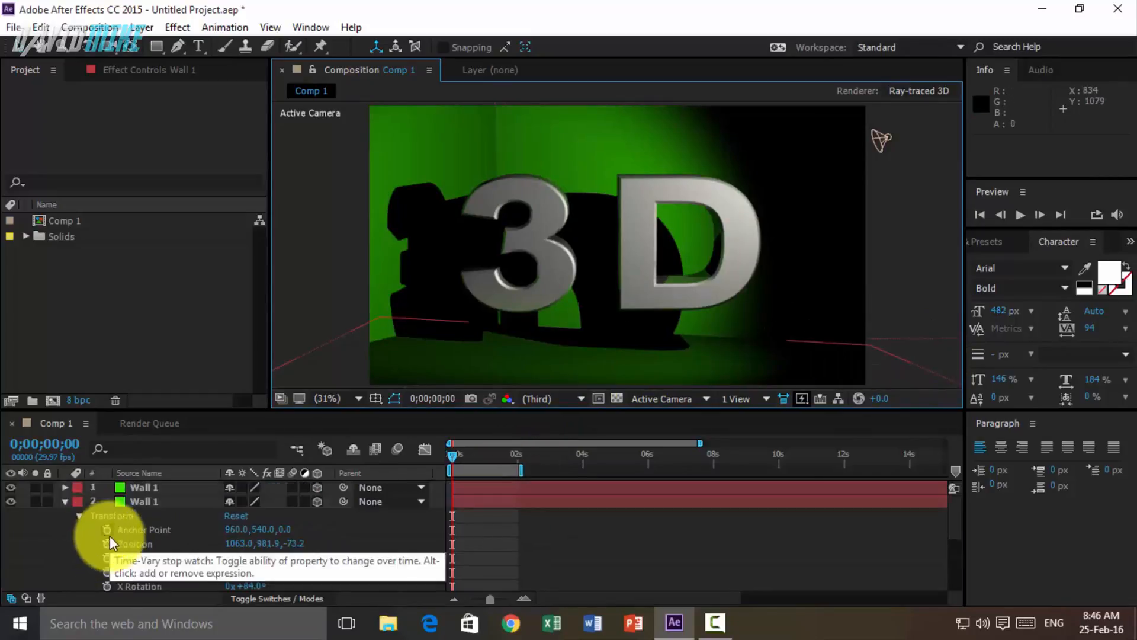
left_click(78, 514)
left_click(64, 501)
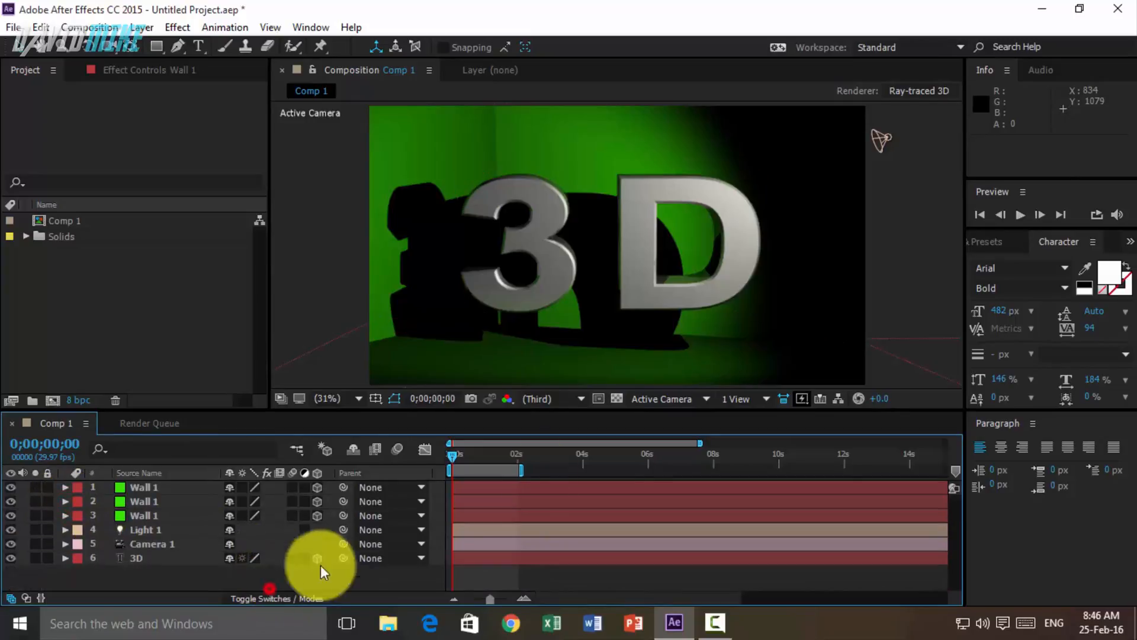
- Preview the spinning 3D text with its shadows on the walls and floor, and return to the first frame
mouse_move(445, 455)
left_mouse_down()
mouse_move(513, 449)
mouse_move(445, 453)
left_mouse_up()
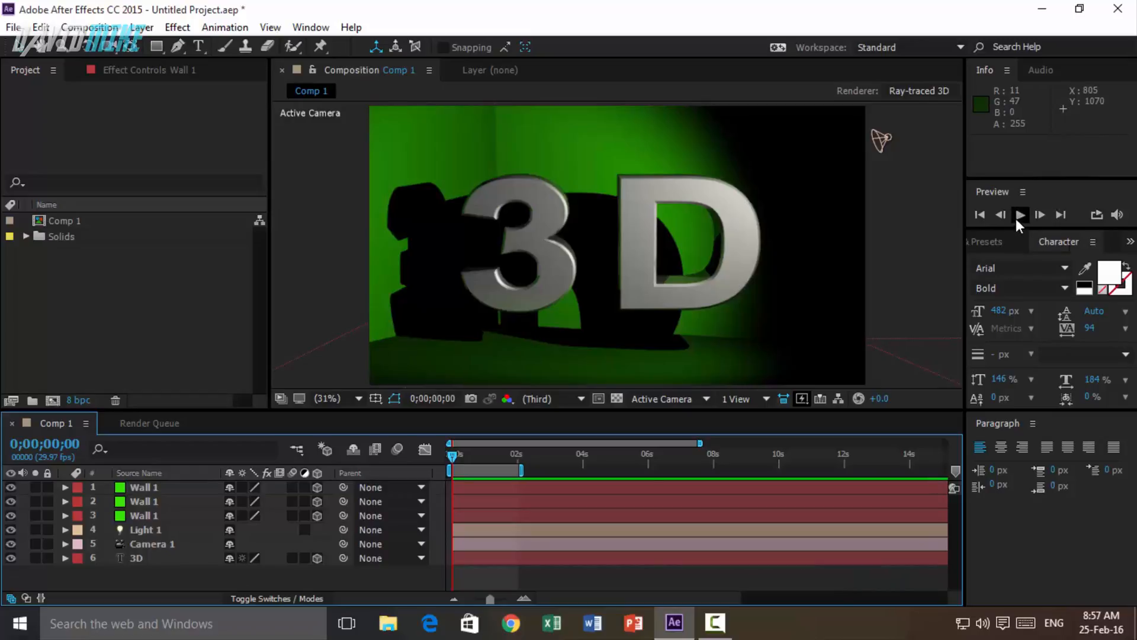
left_click(930, 203)
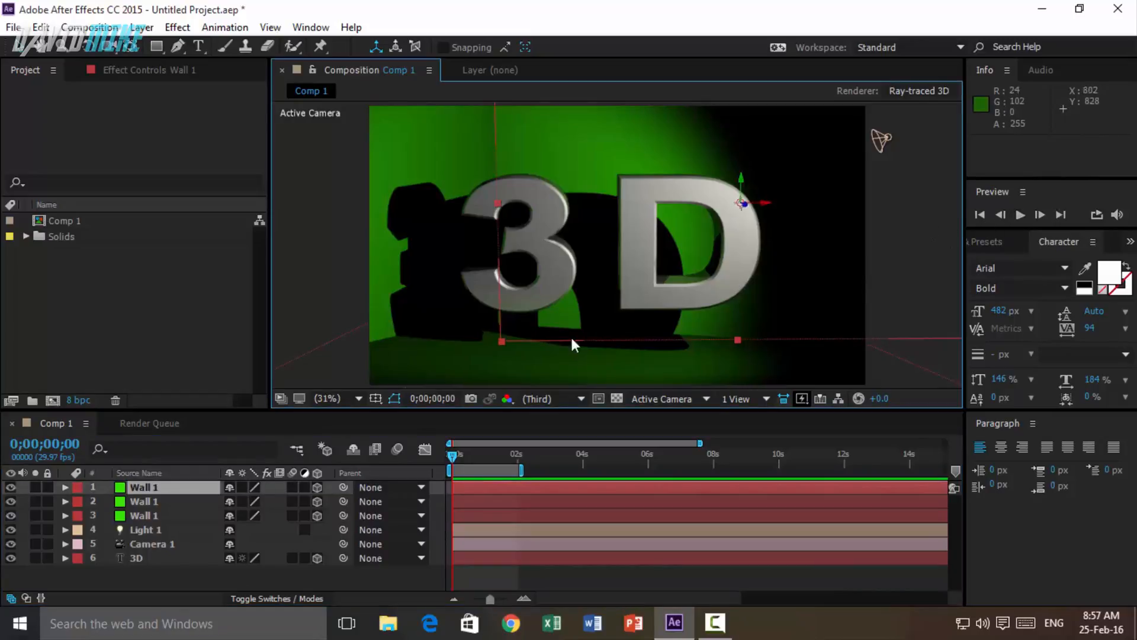
left_click(912, 355)
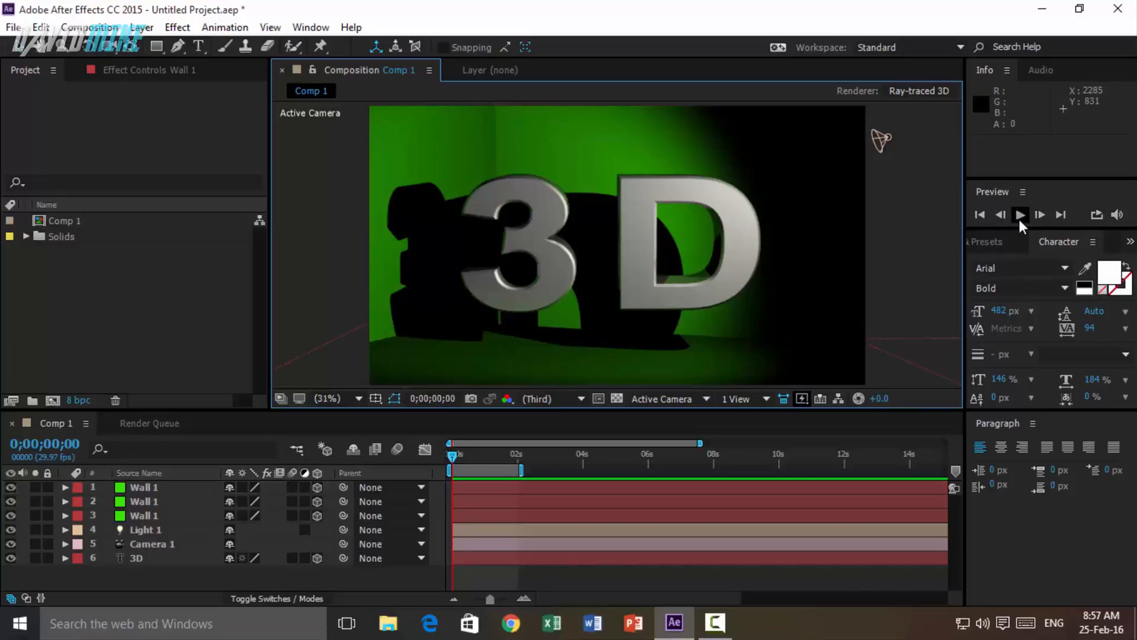
left_click(1019, 219)
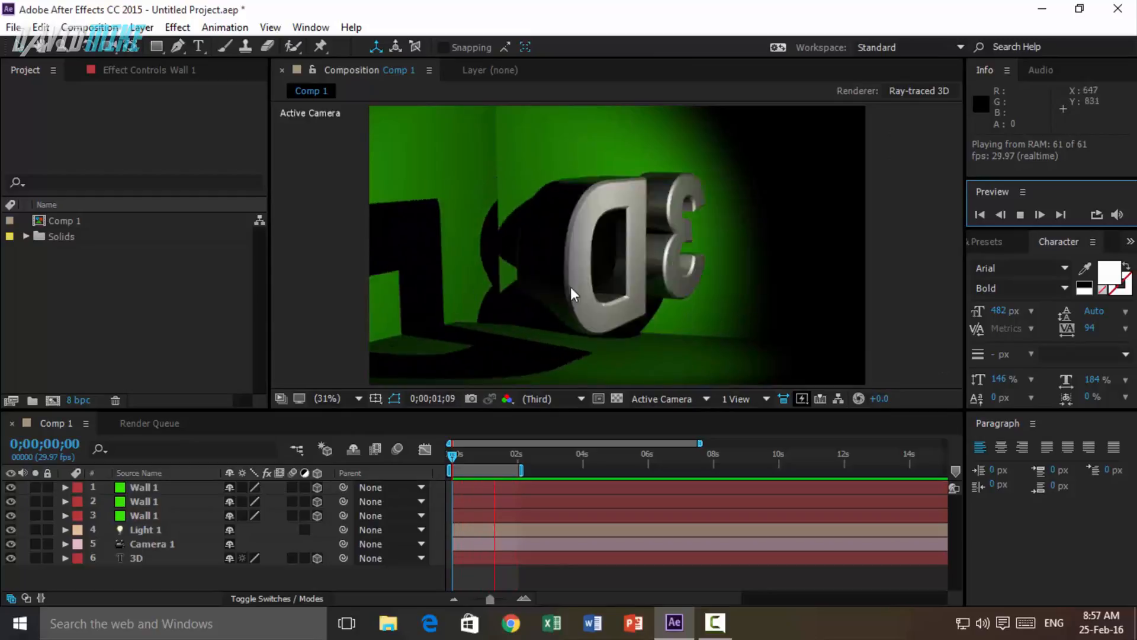
left_click(1016, 216)
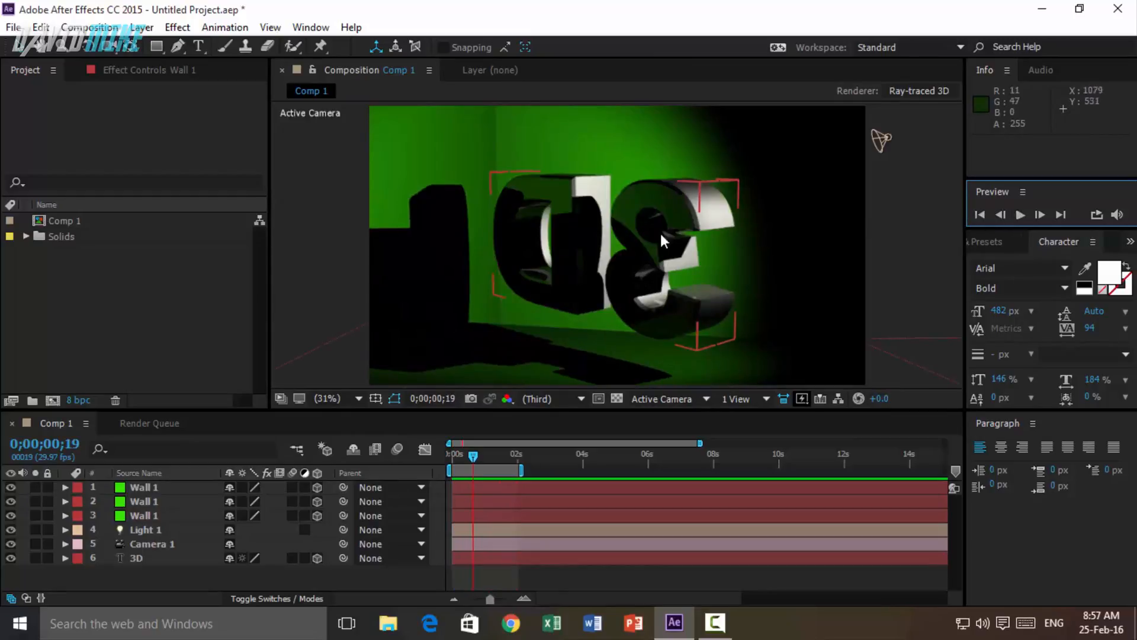
left_click_drag(475, 459, 445, 461)
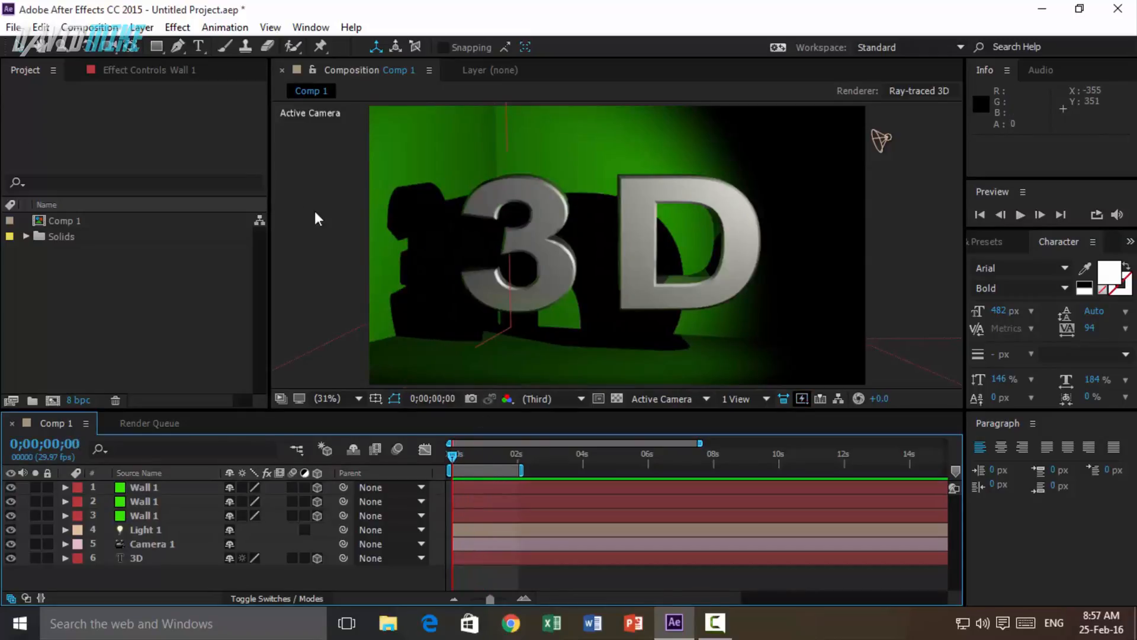
- Add Comp 1 to the render queue
left_click(68, 30)
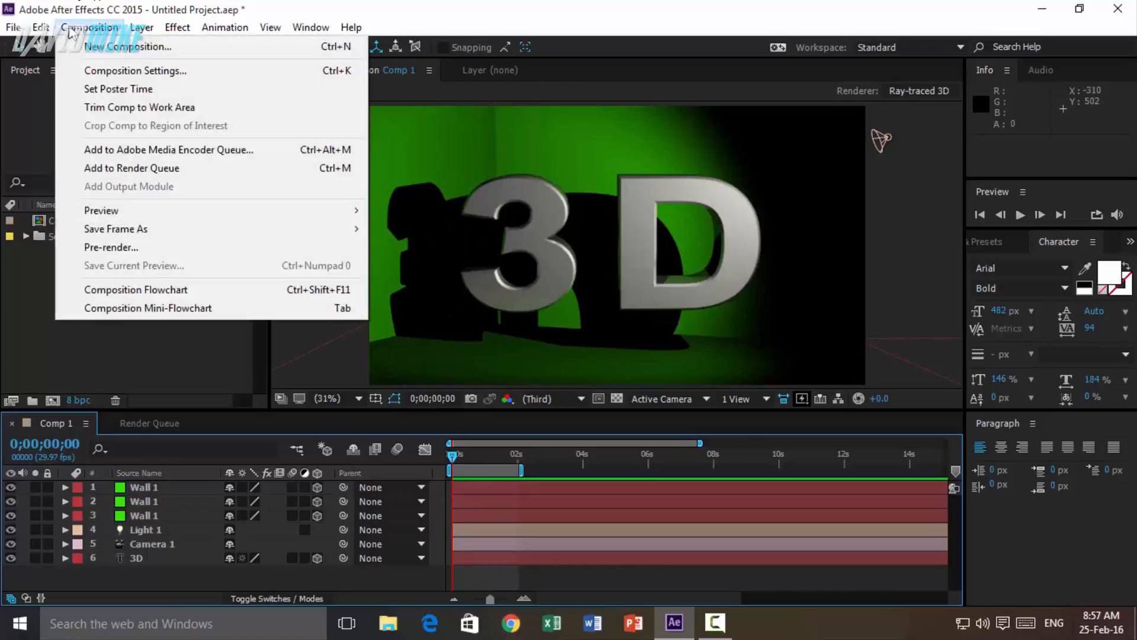
left_click(143, 166)
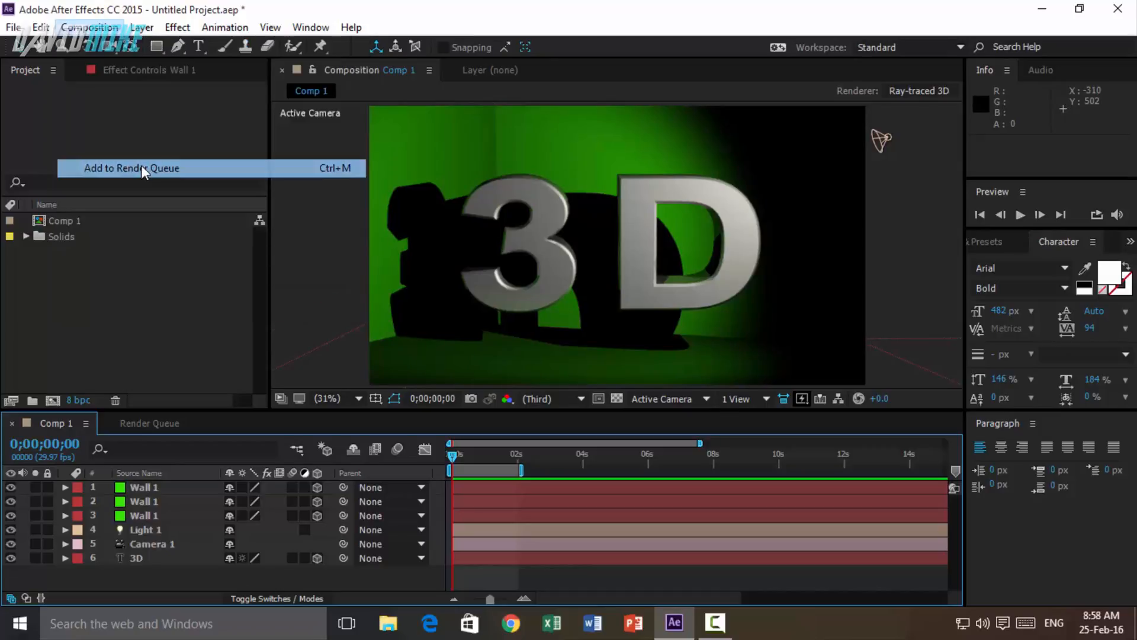